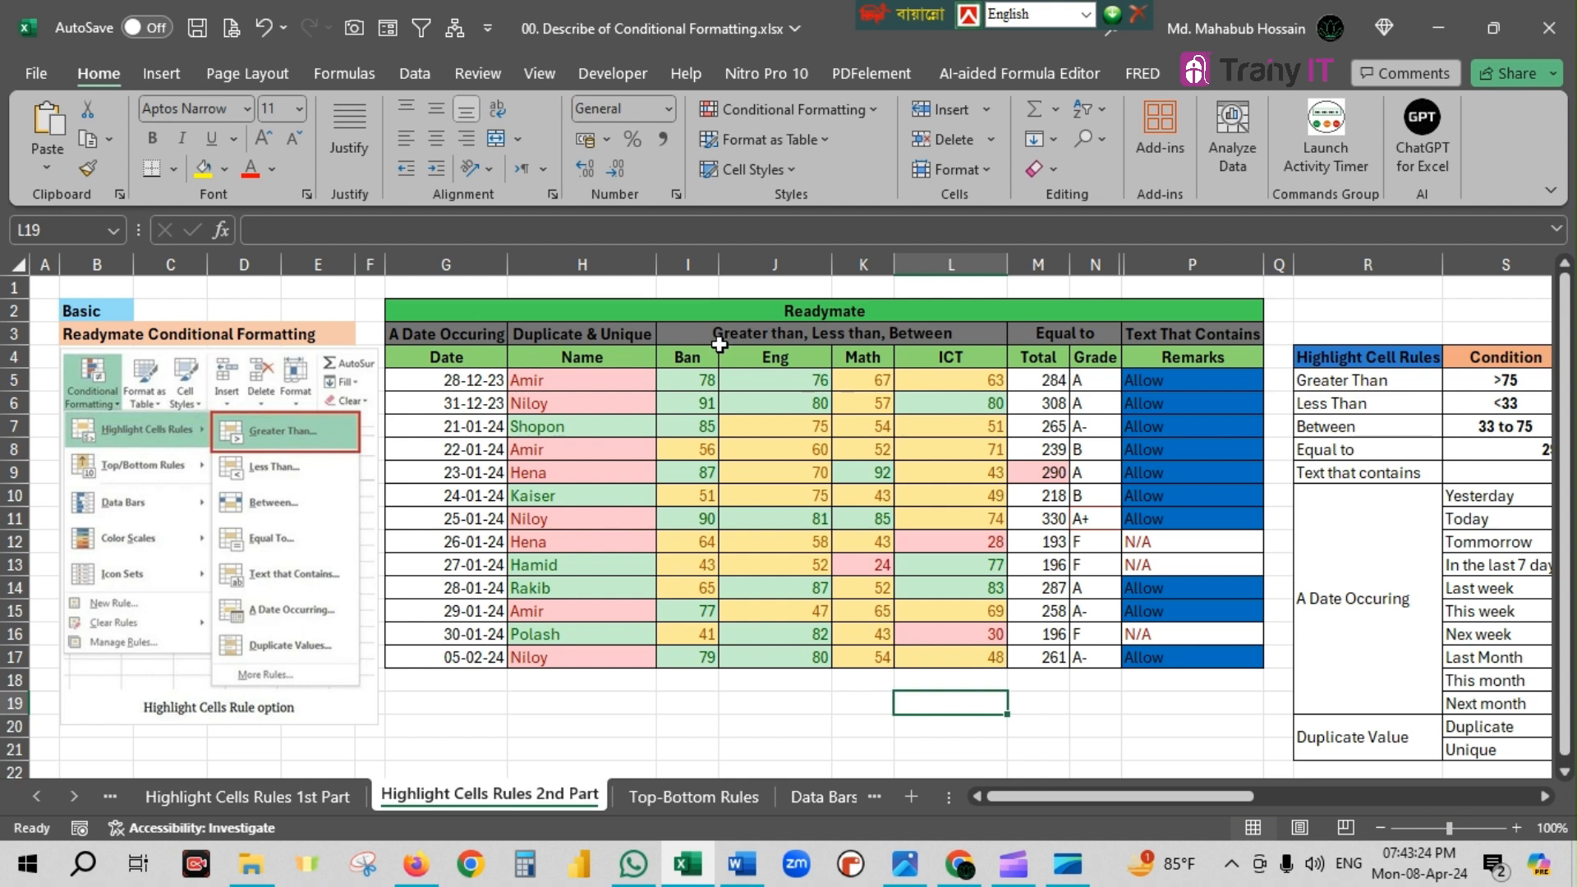
left_click_drag(690, 355, 1092, 665)
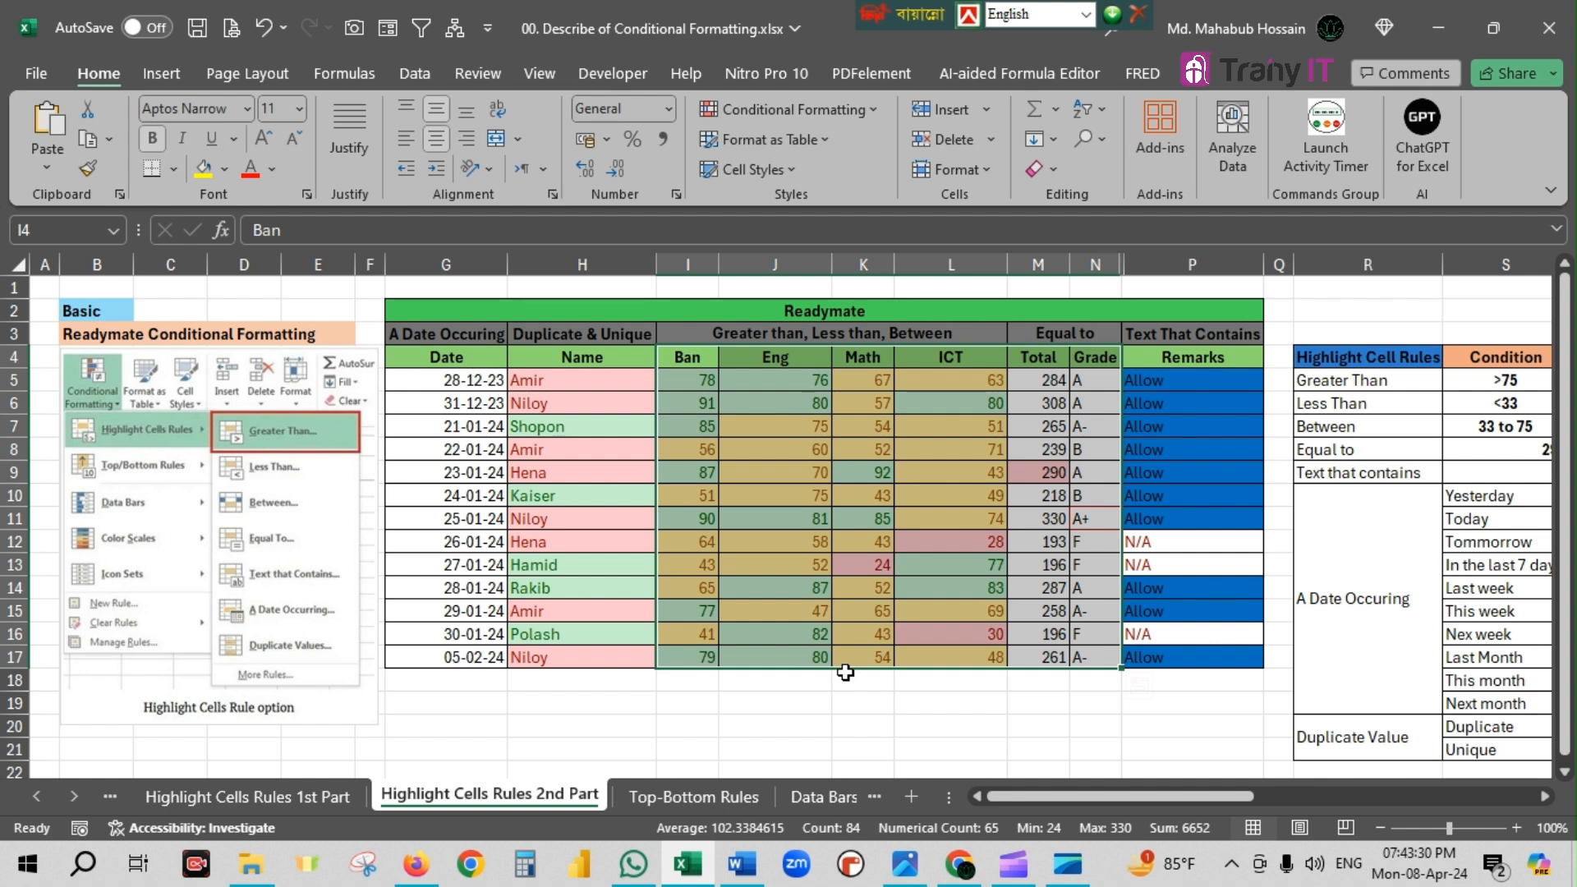
left_click(876, 105)
mouse_move(883, 156)
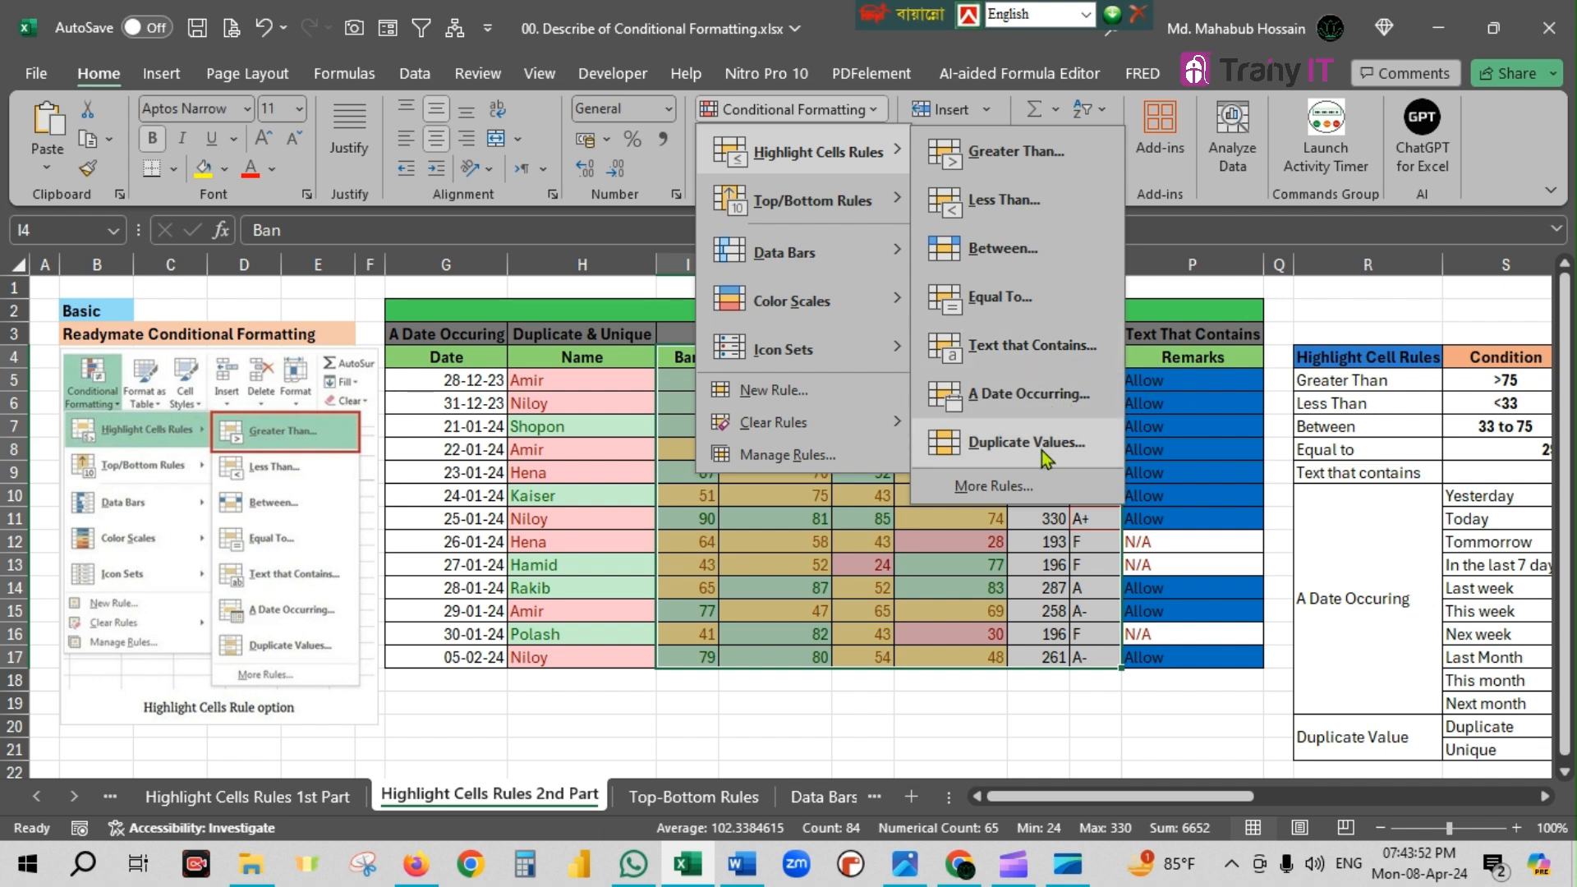
left_click(774, 721)
left_click(780, 712)
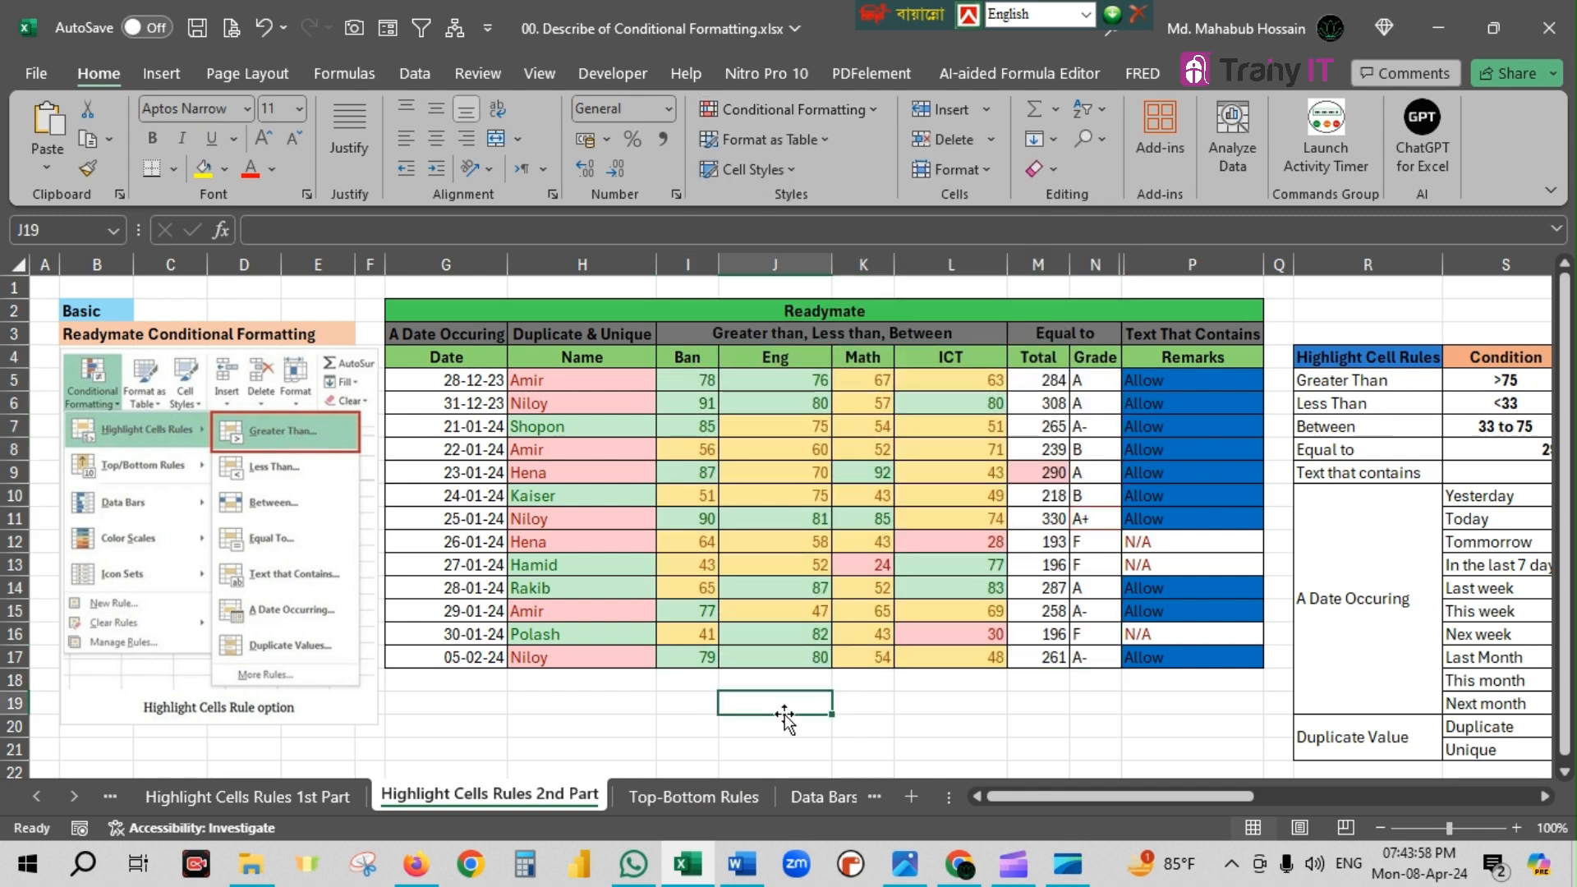
- Clear the conditional formatting rules from the Remarks cells P5:P17
left_click(1187, 380)
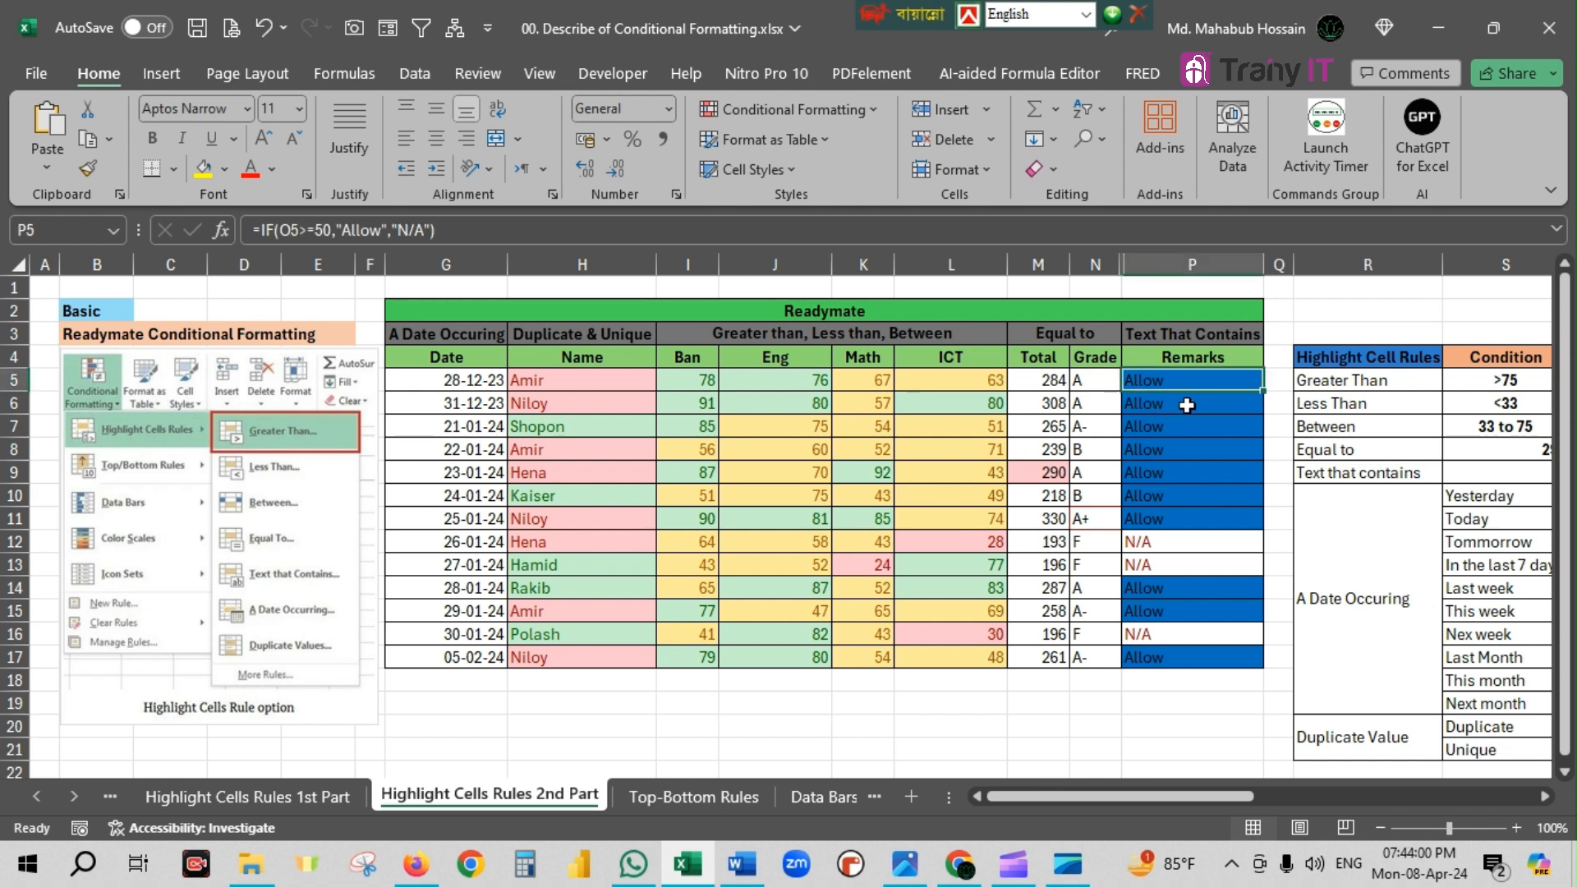
left_click_drag(1186, 405, 1158, 657)
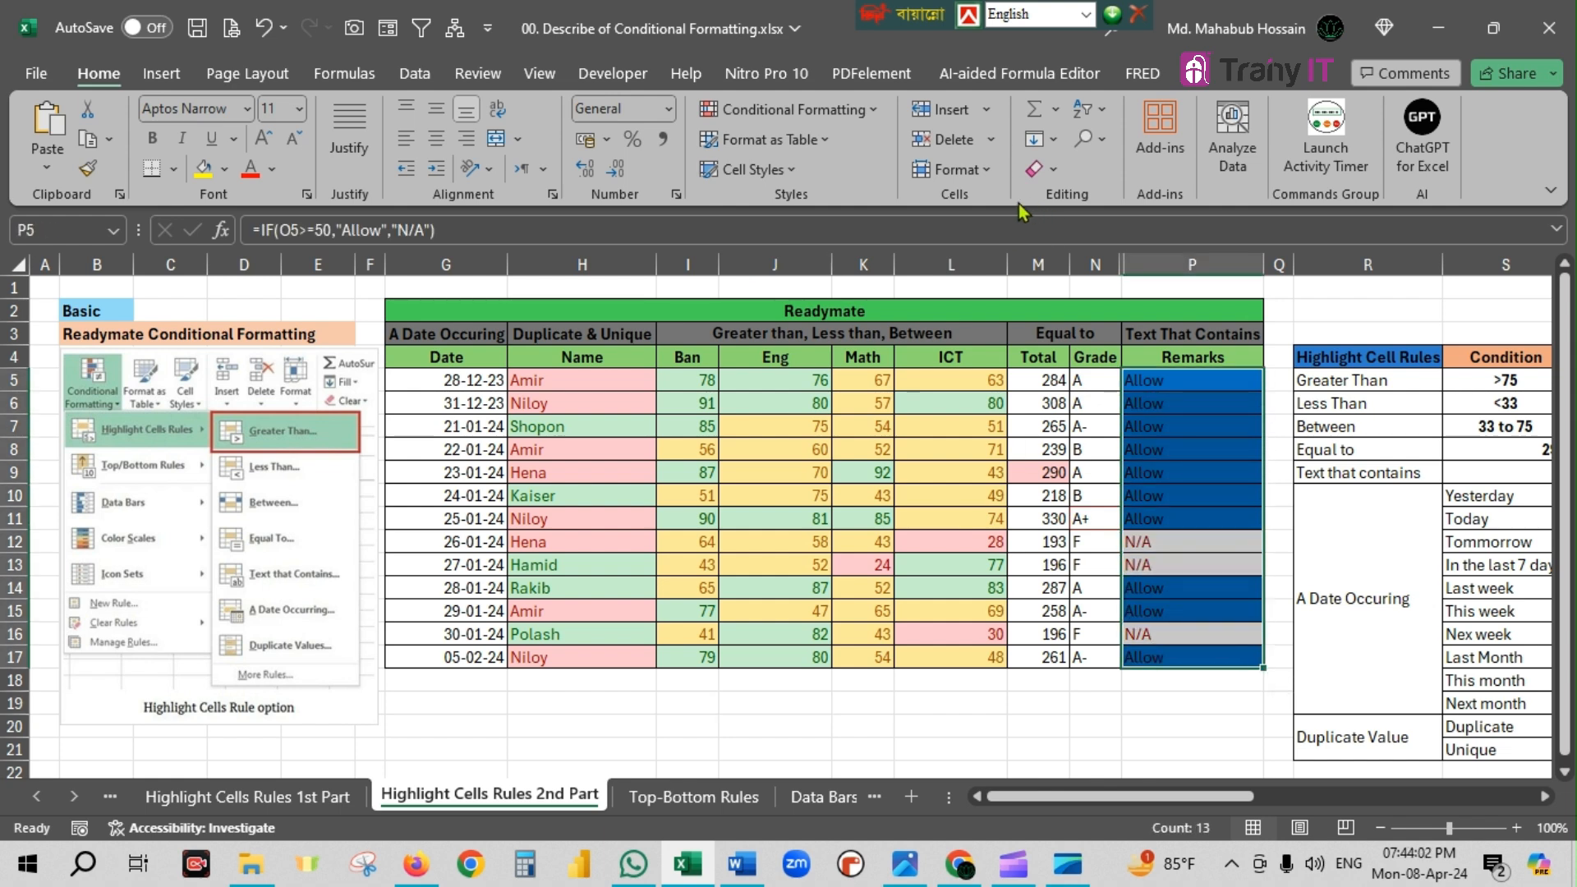
left_click(949, 169)
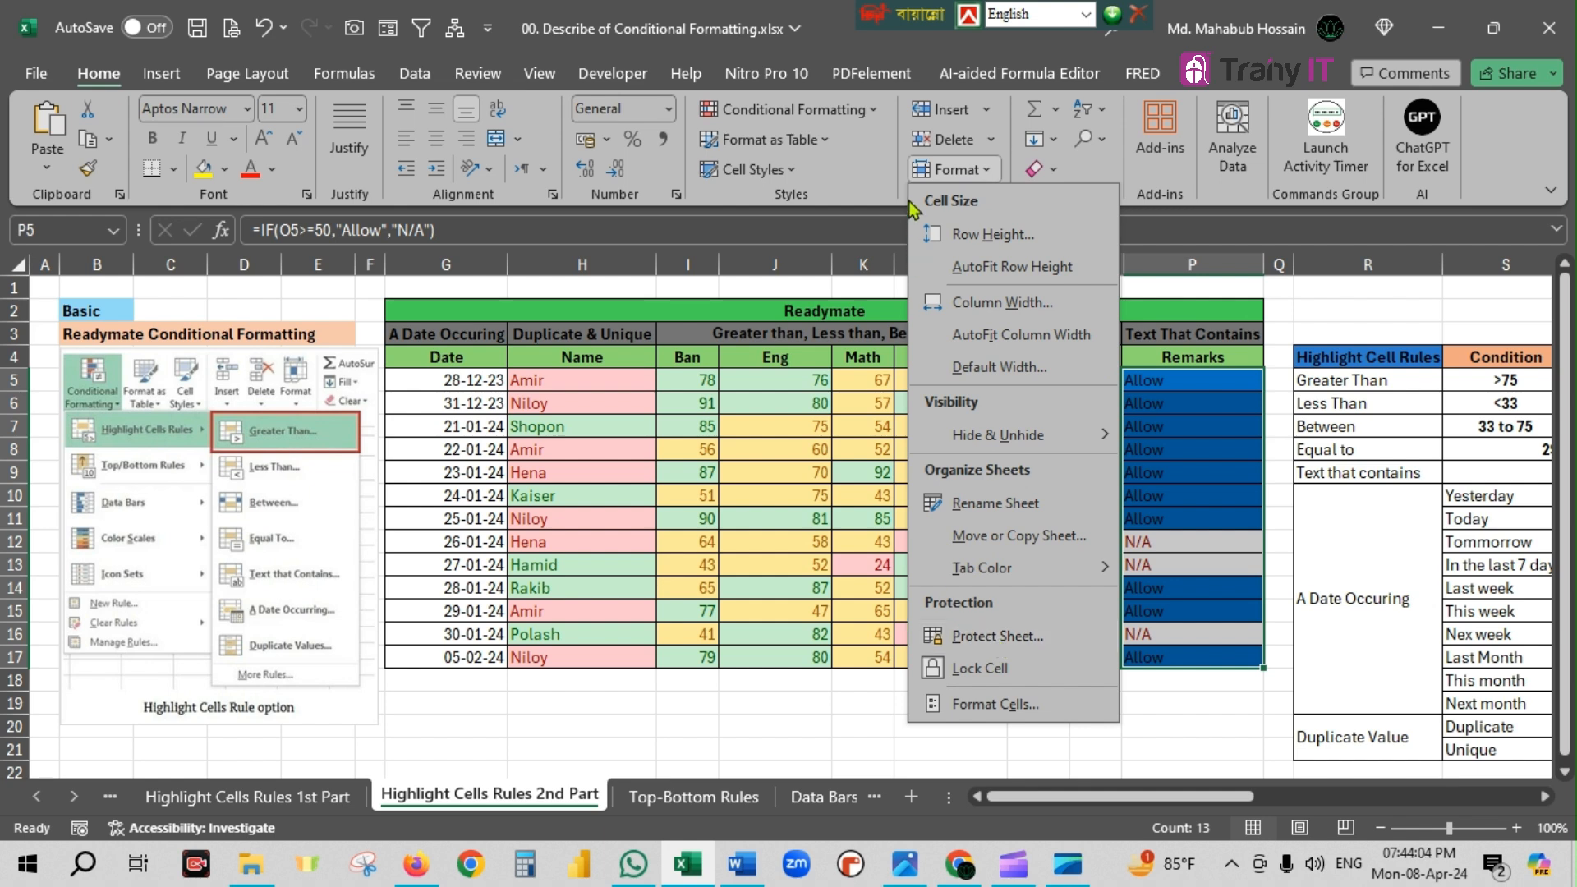
left_click(858, 111)
mouse_move(850, 420)
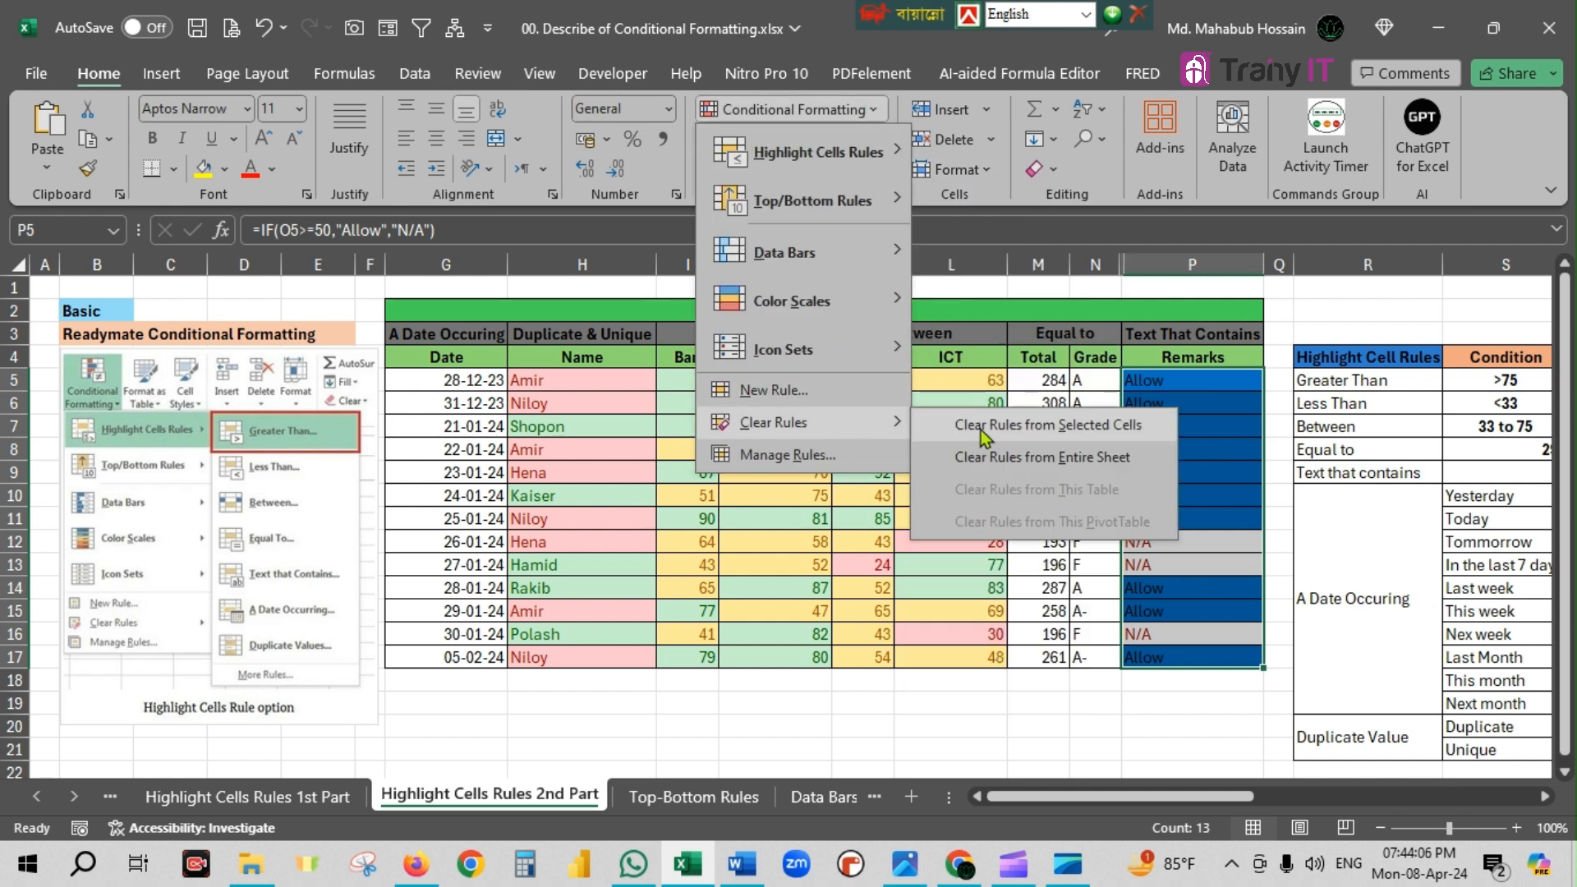
left_click(994, 429)
left_click(1194, 697)
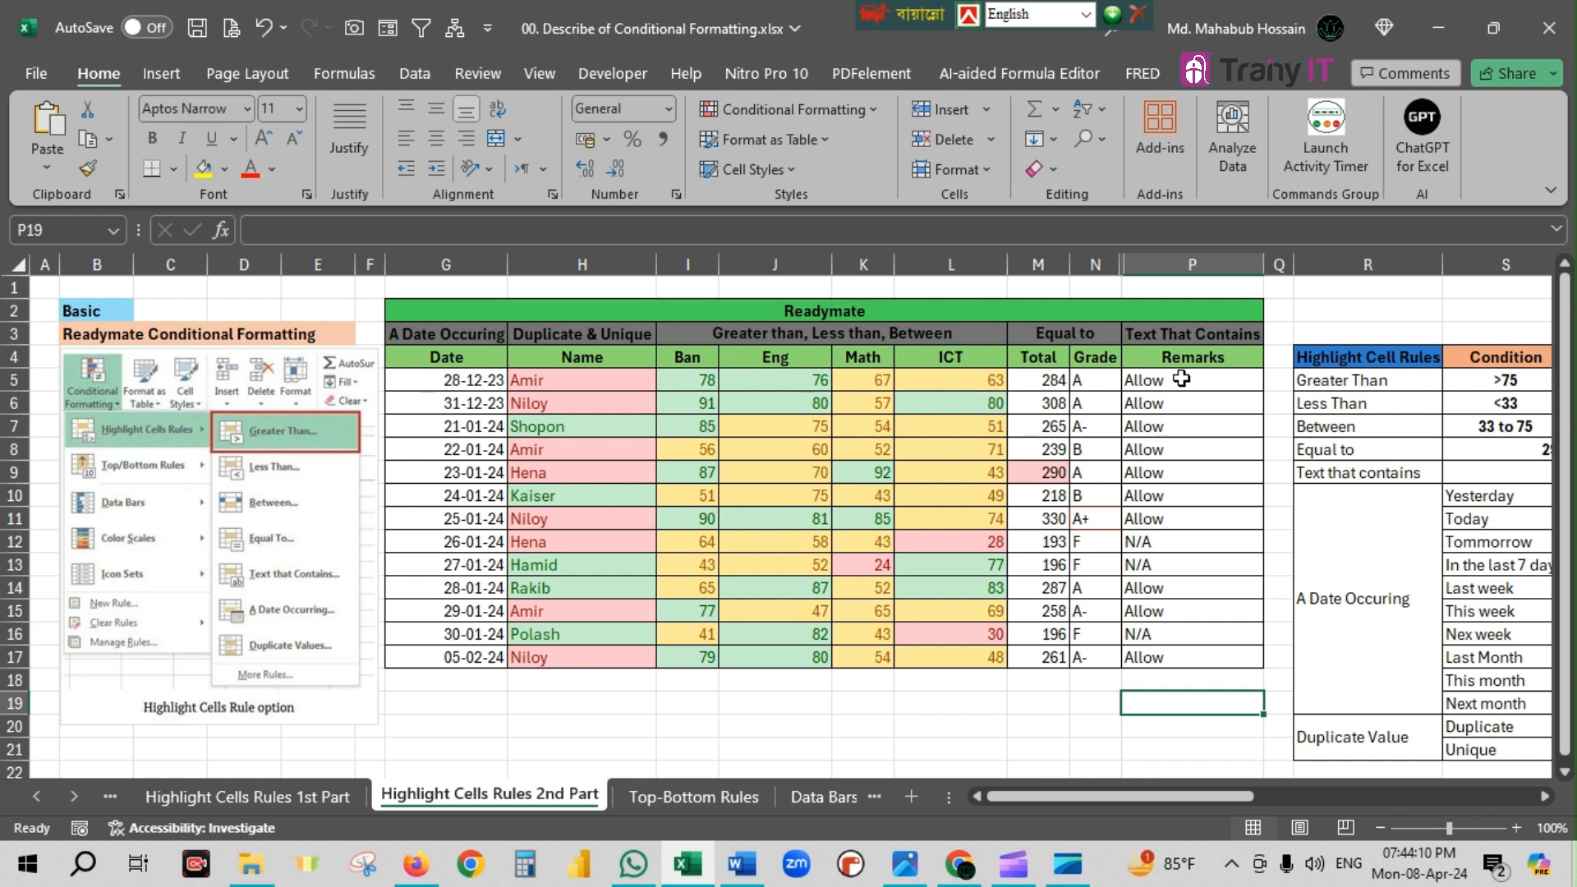
- Start a Text That Contains highlight rule on the Remarks cells P5:P17 for the text "Allow"
left_click_drag(1176, 379, 1210, 654)
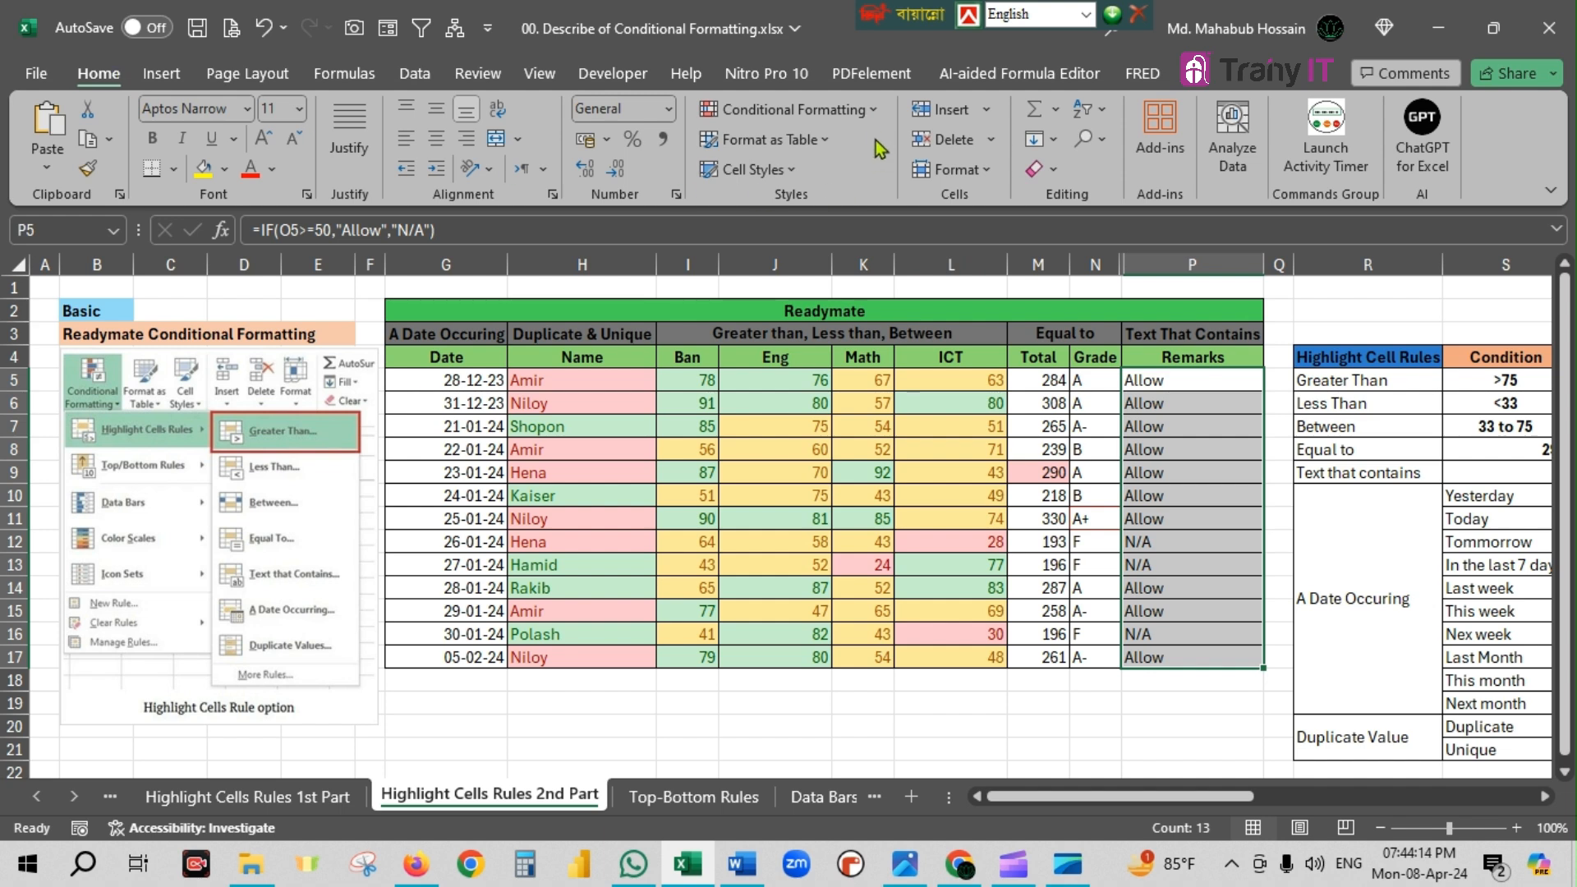
left_click(870, 111)
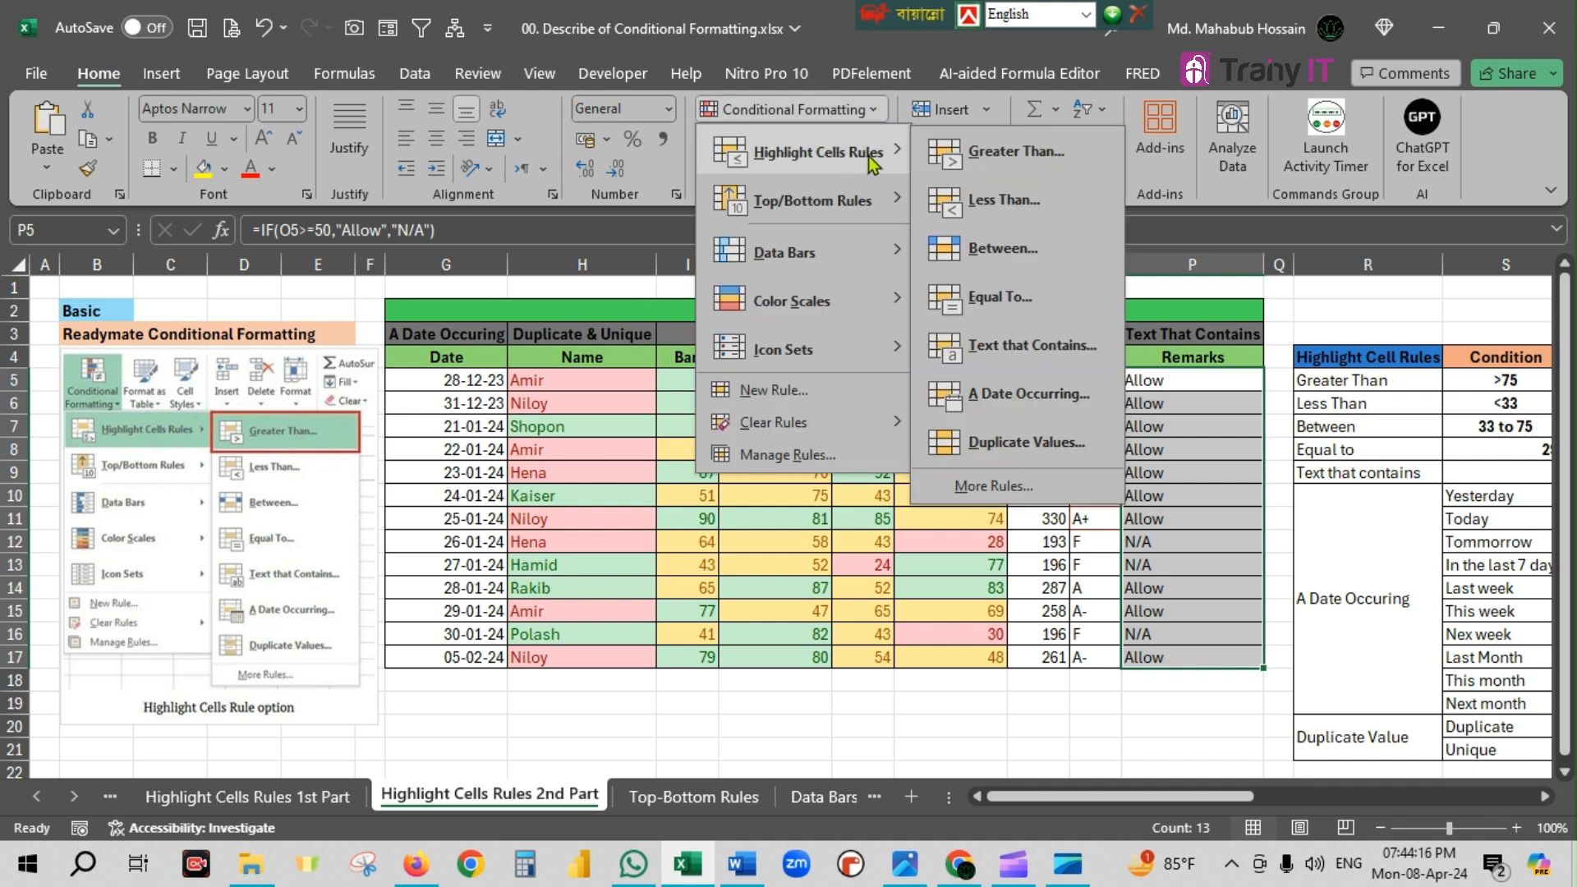
left_click(1032, 346)
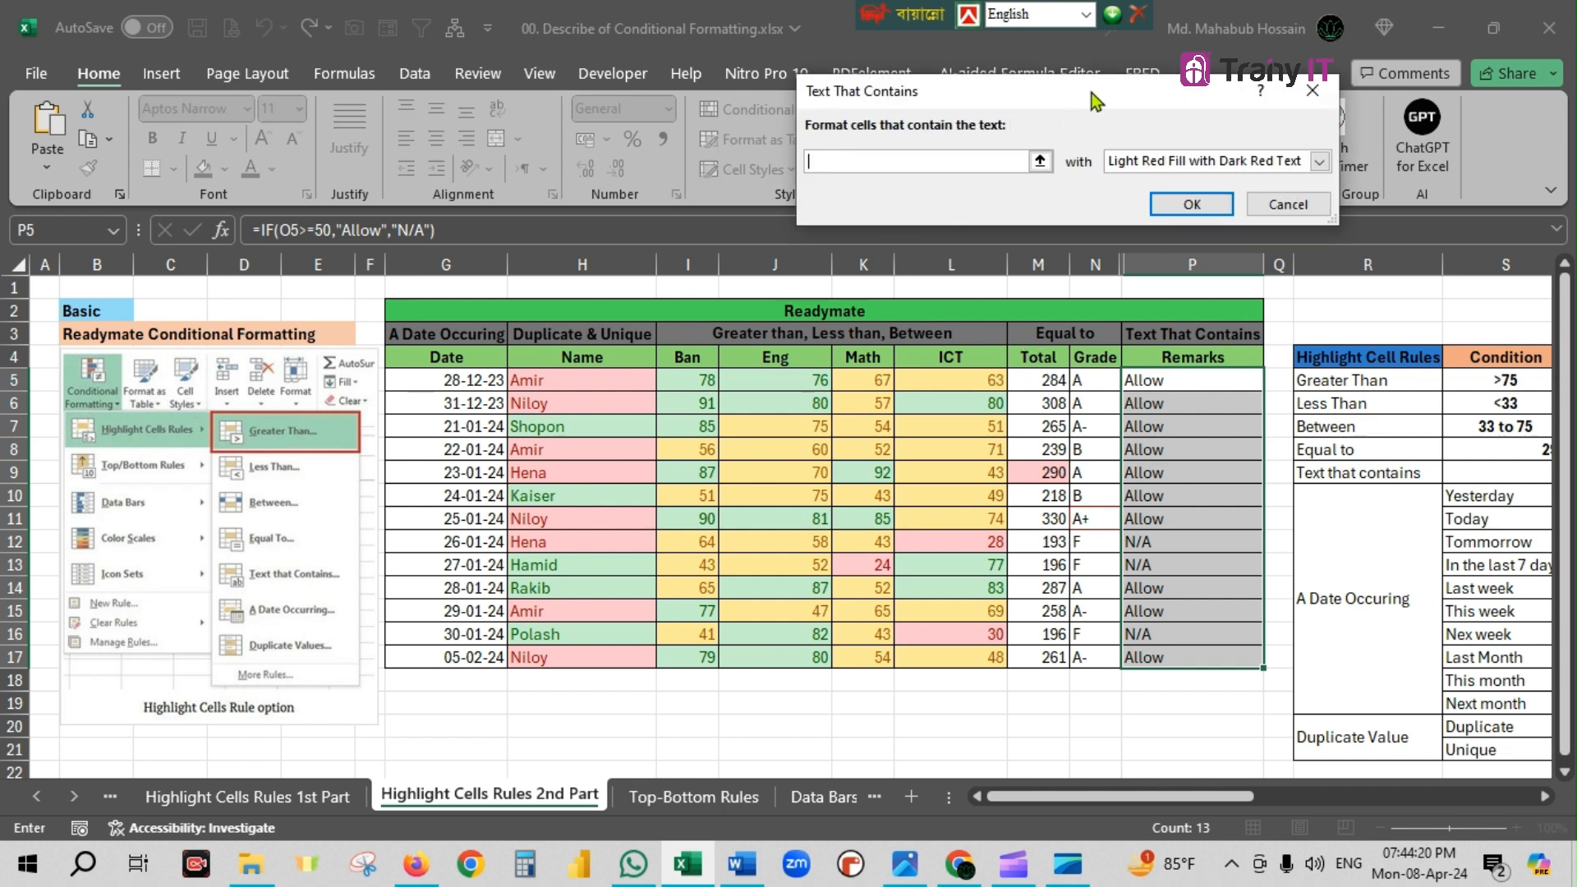
left_click_drag(1095, 100, 1036, 121)
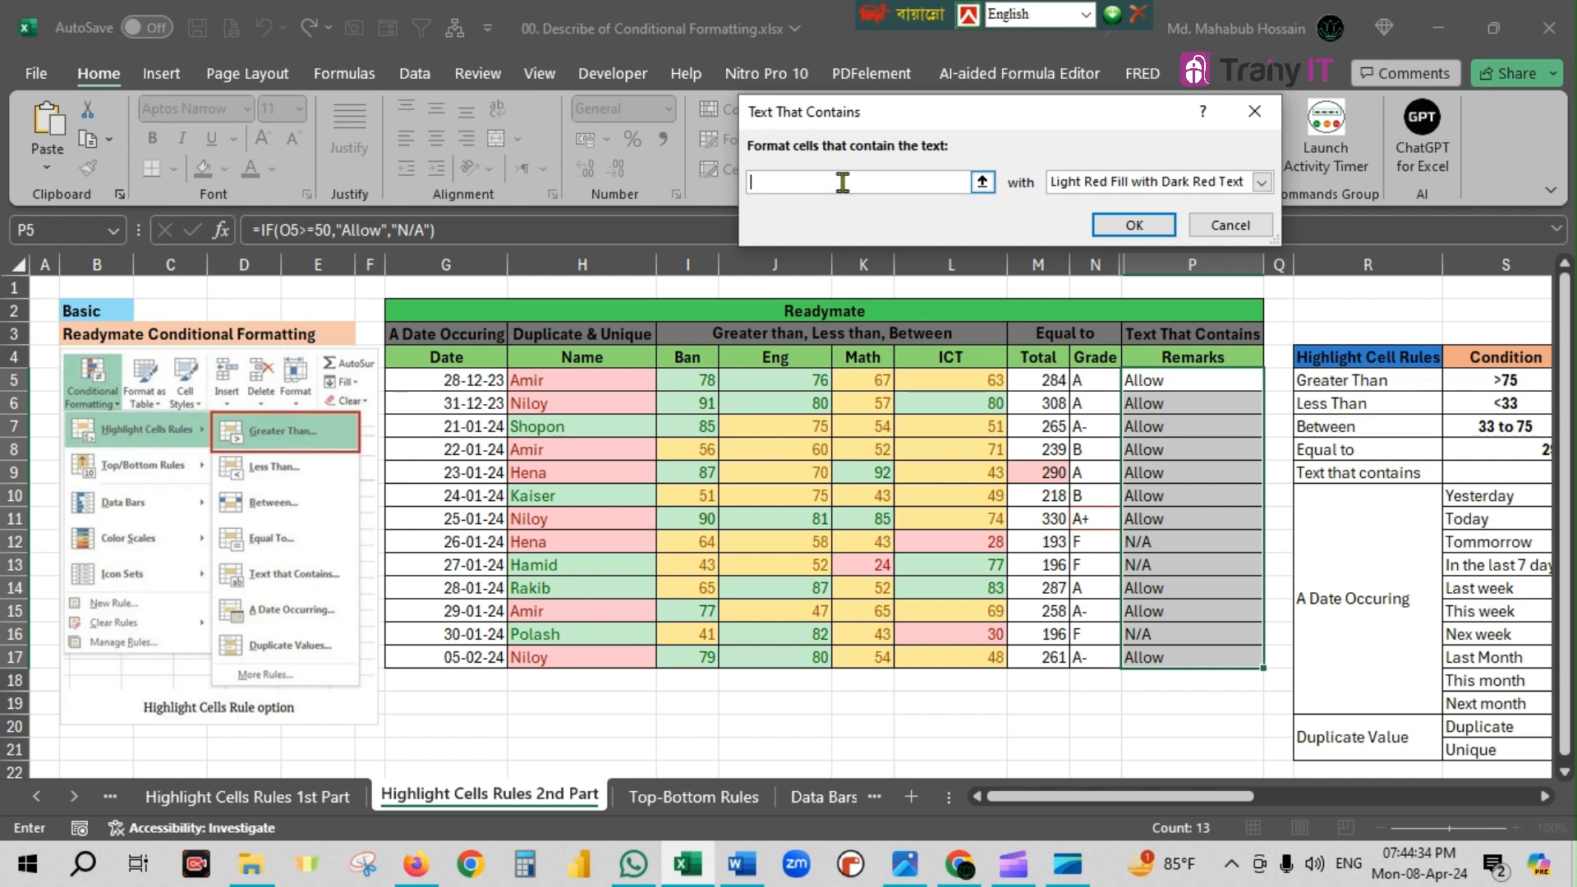
type("Allow")
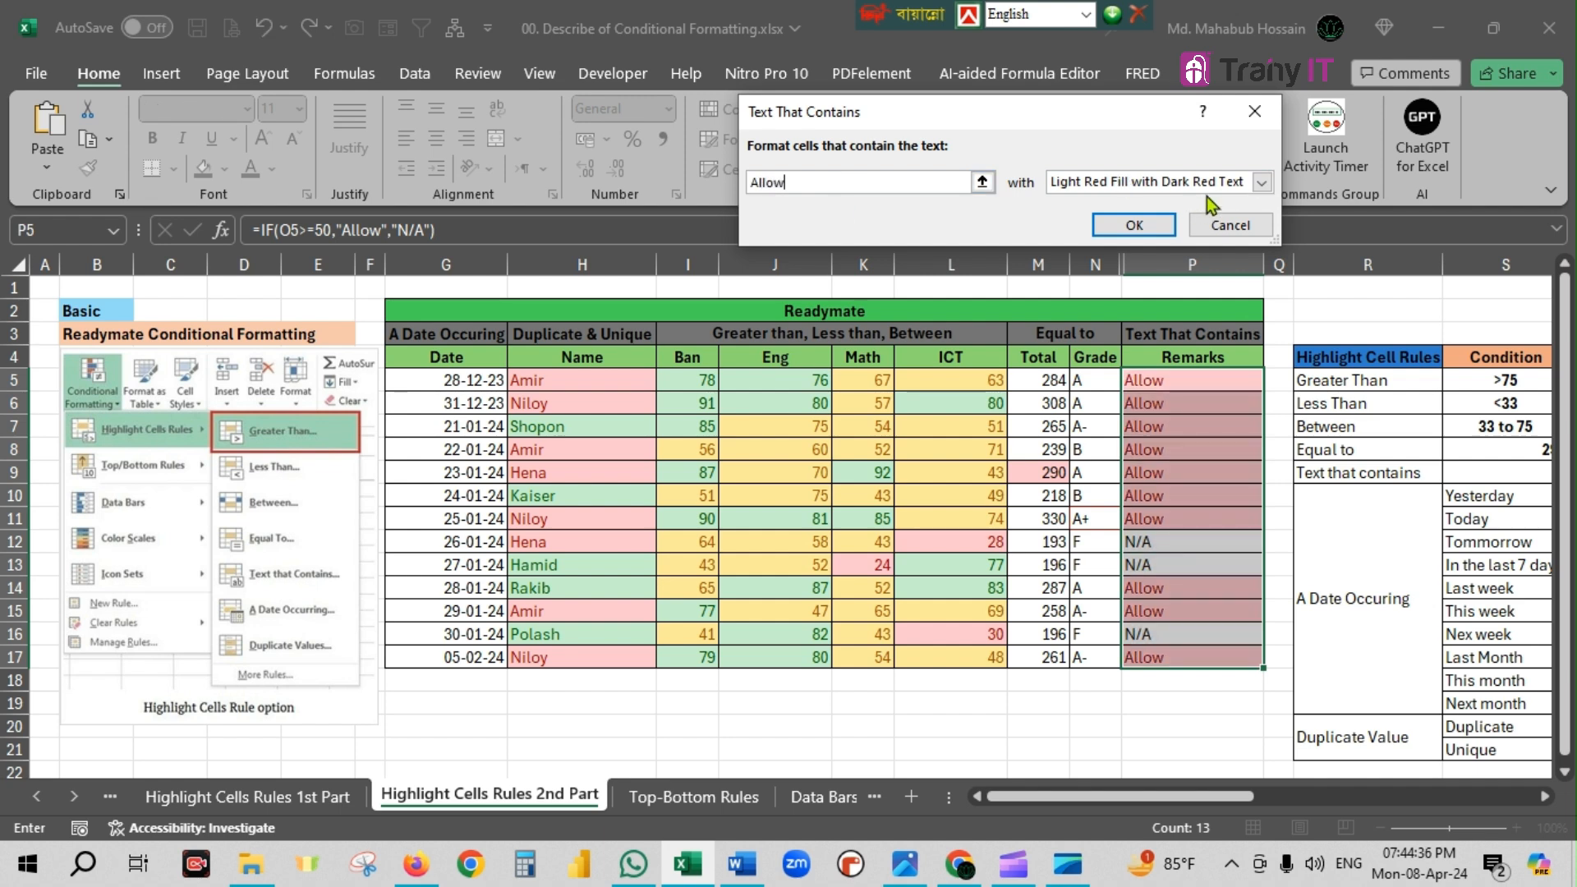
- Choose a custom format for the rule and set its font to bold in standard yellow
left_click(1261, 182)
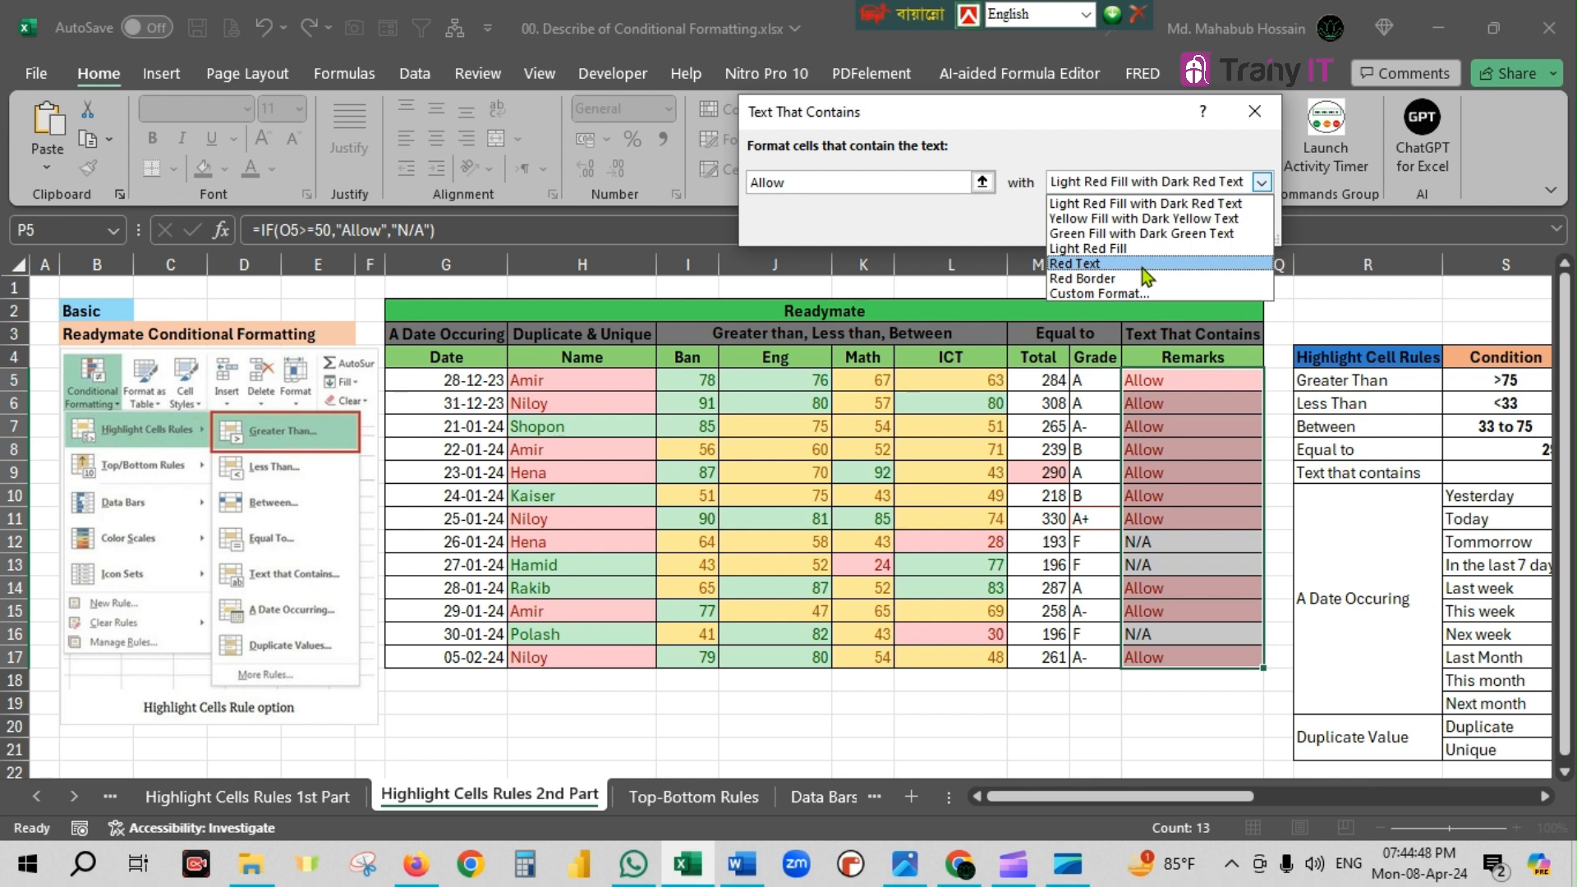
left_click(1131, 293)
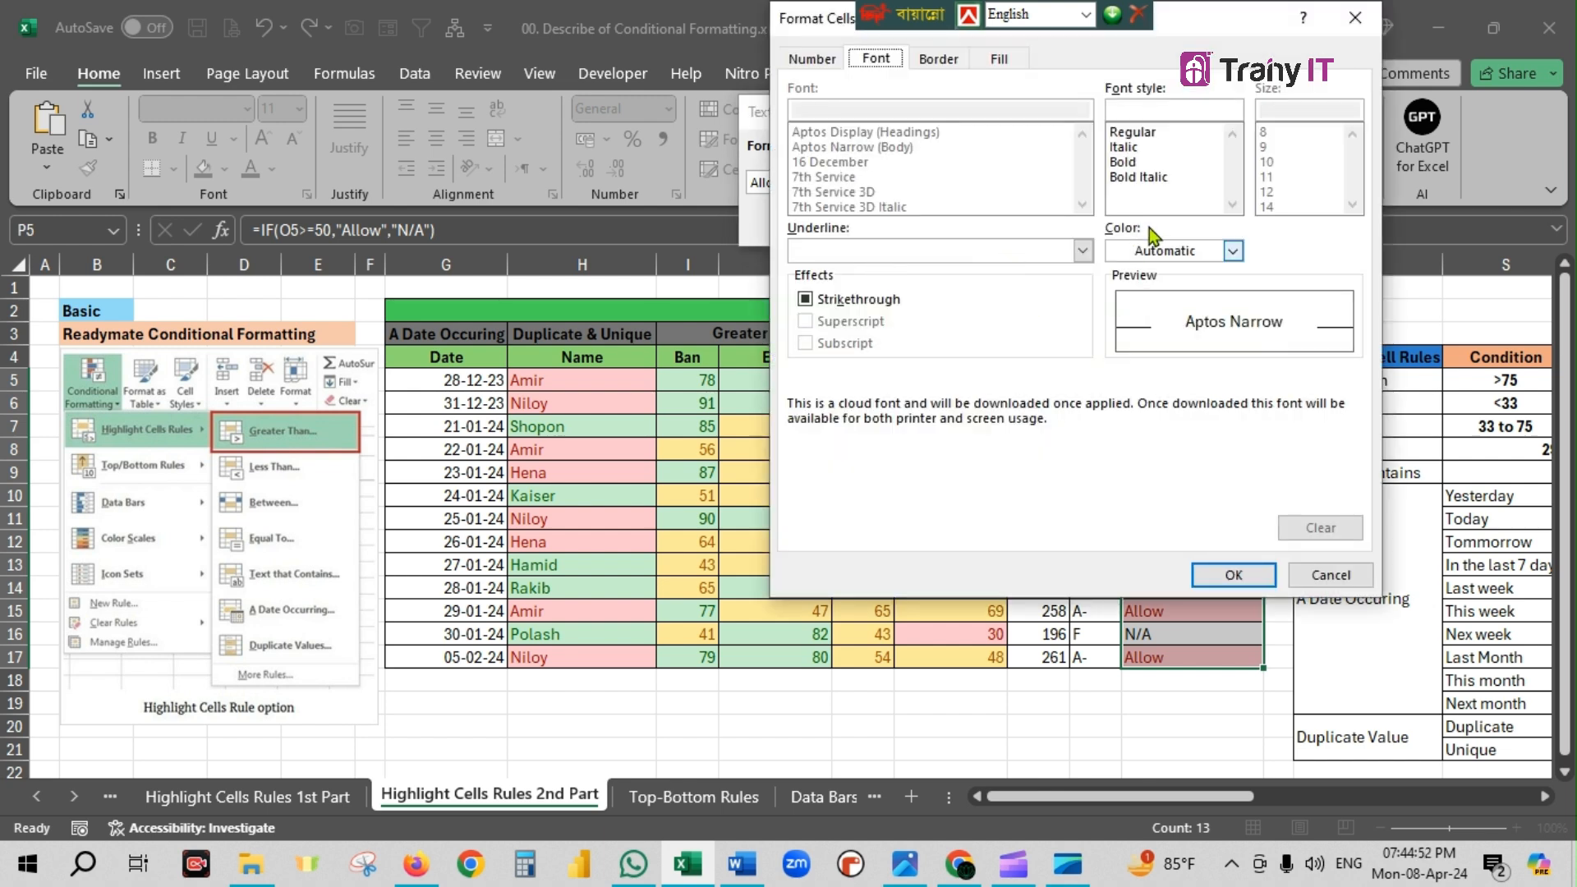
left_click(1133, 162)
left_click(1232, 250)
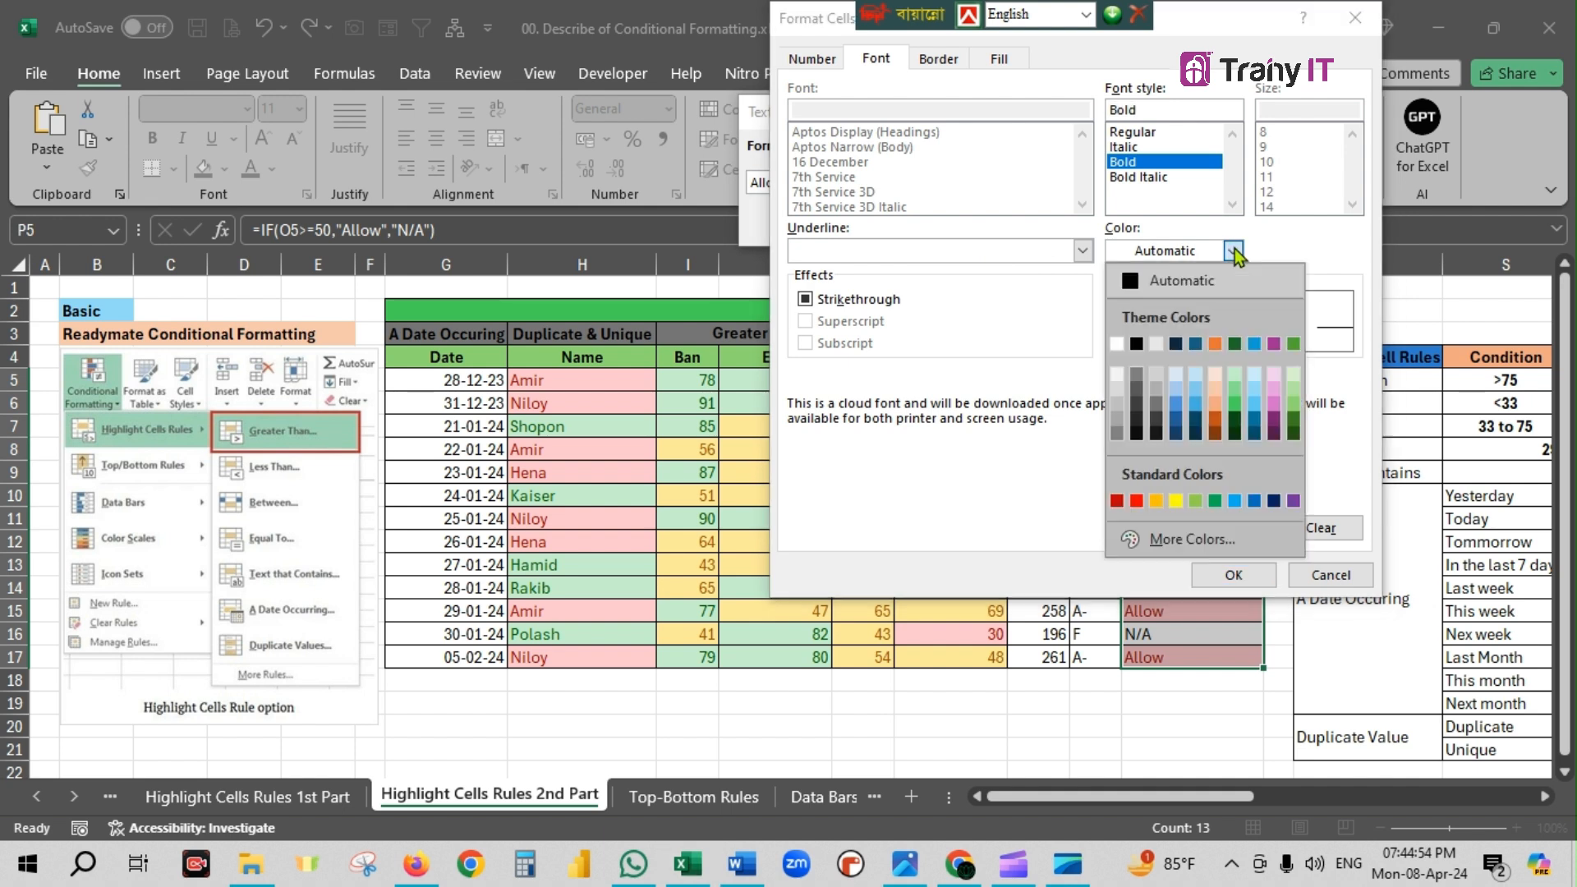
left_click(1176, 500)
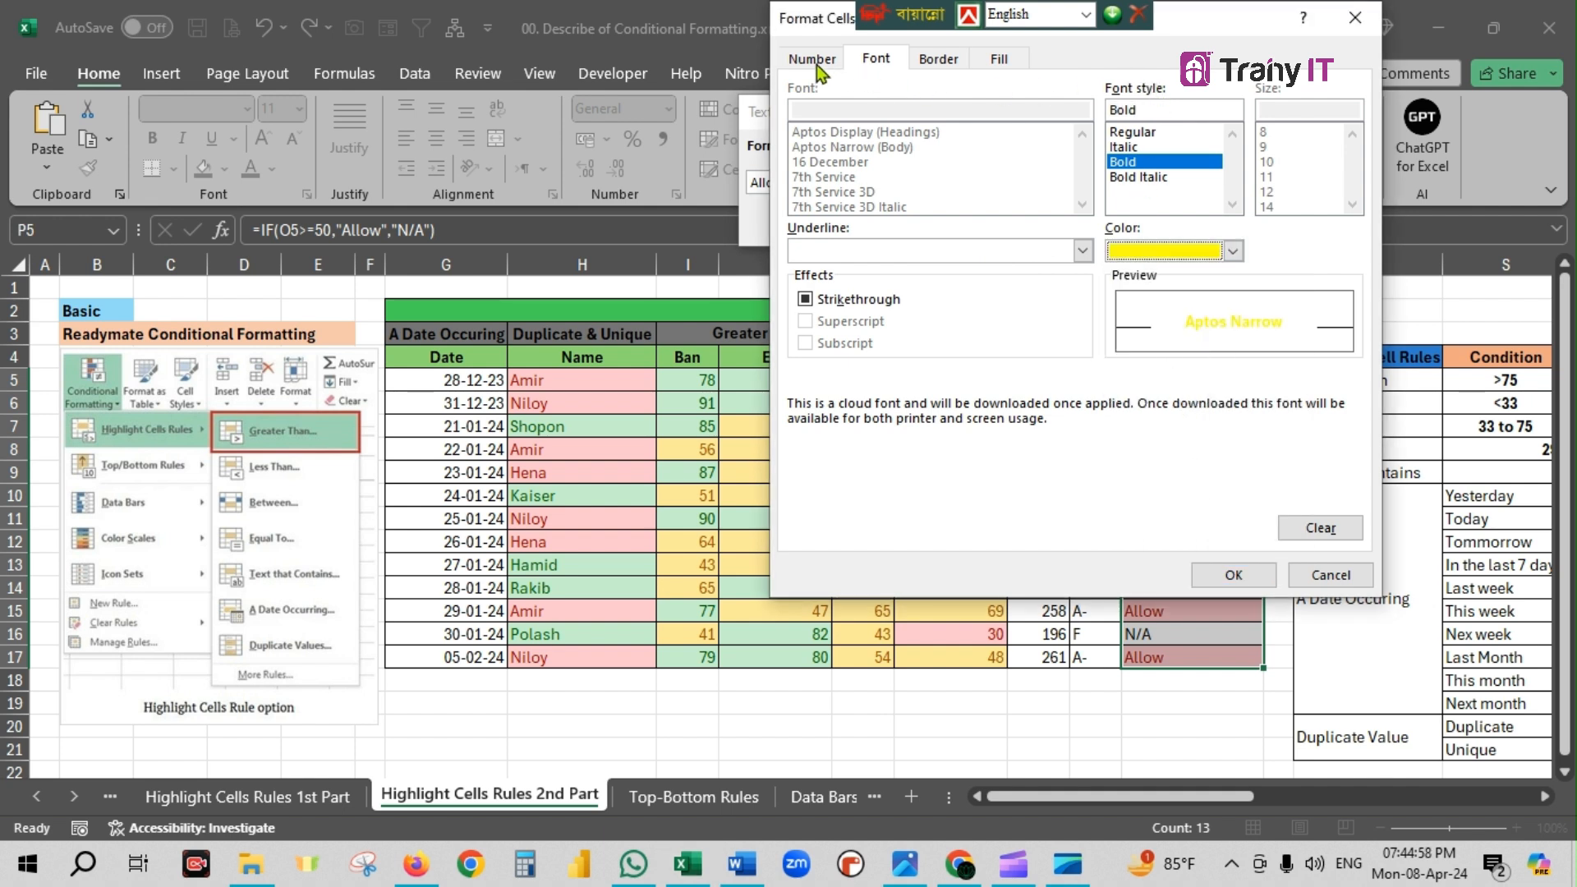
- Add a red border on all four sides to the rule's custom format
left_click(944, 60)
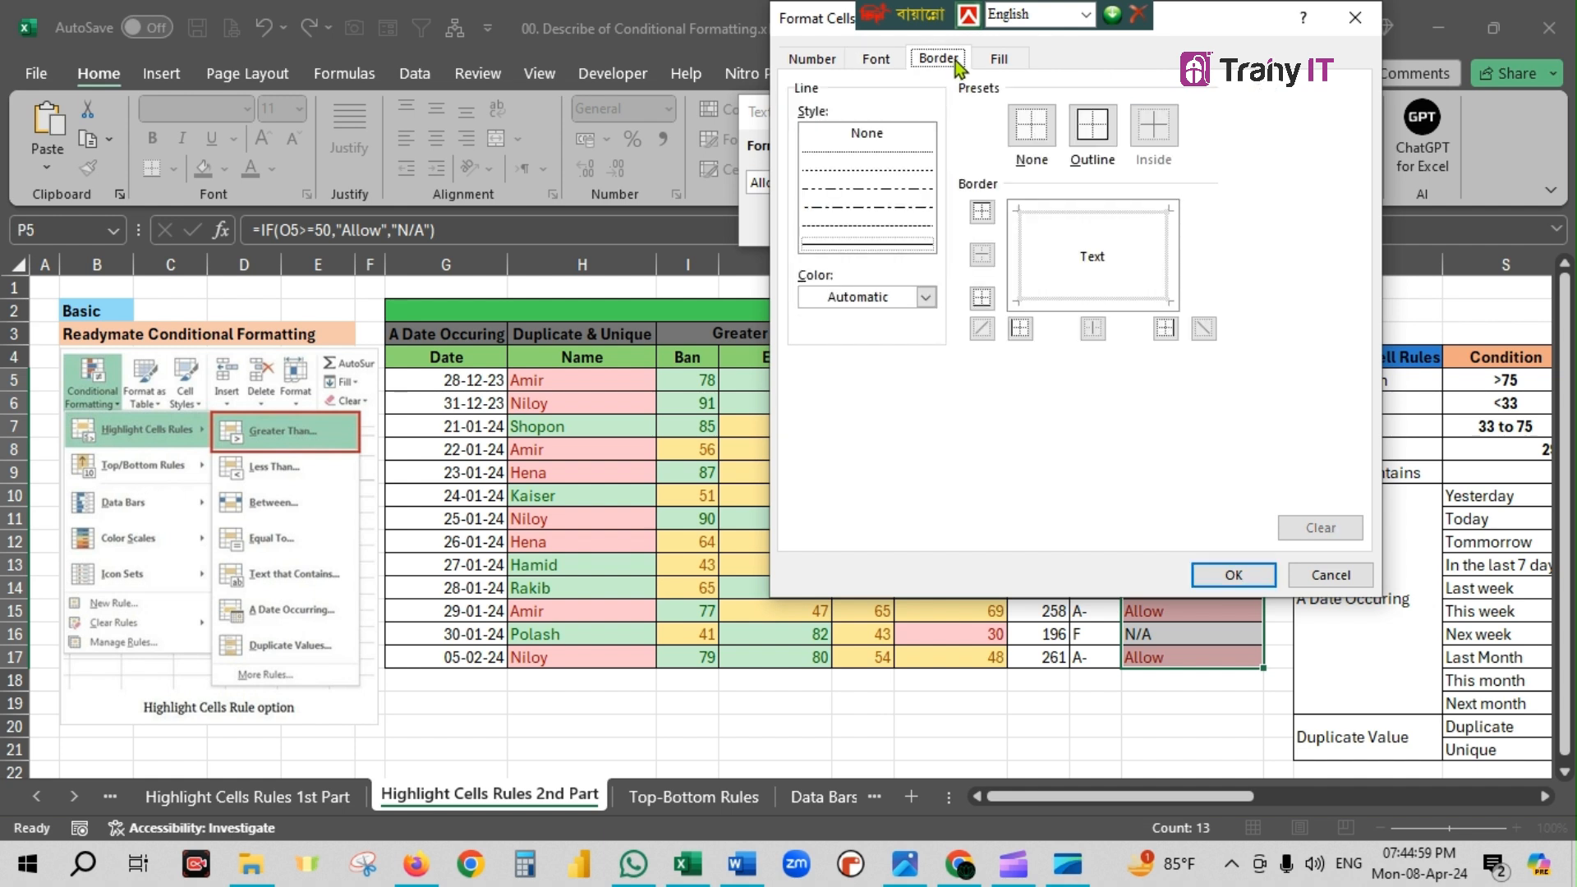
left_click(926, 297)
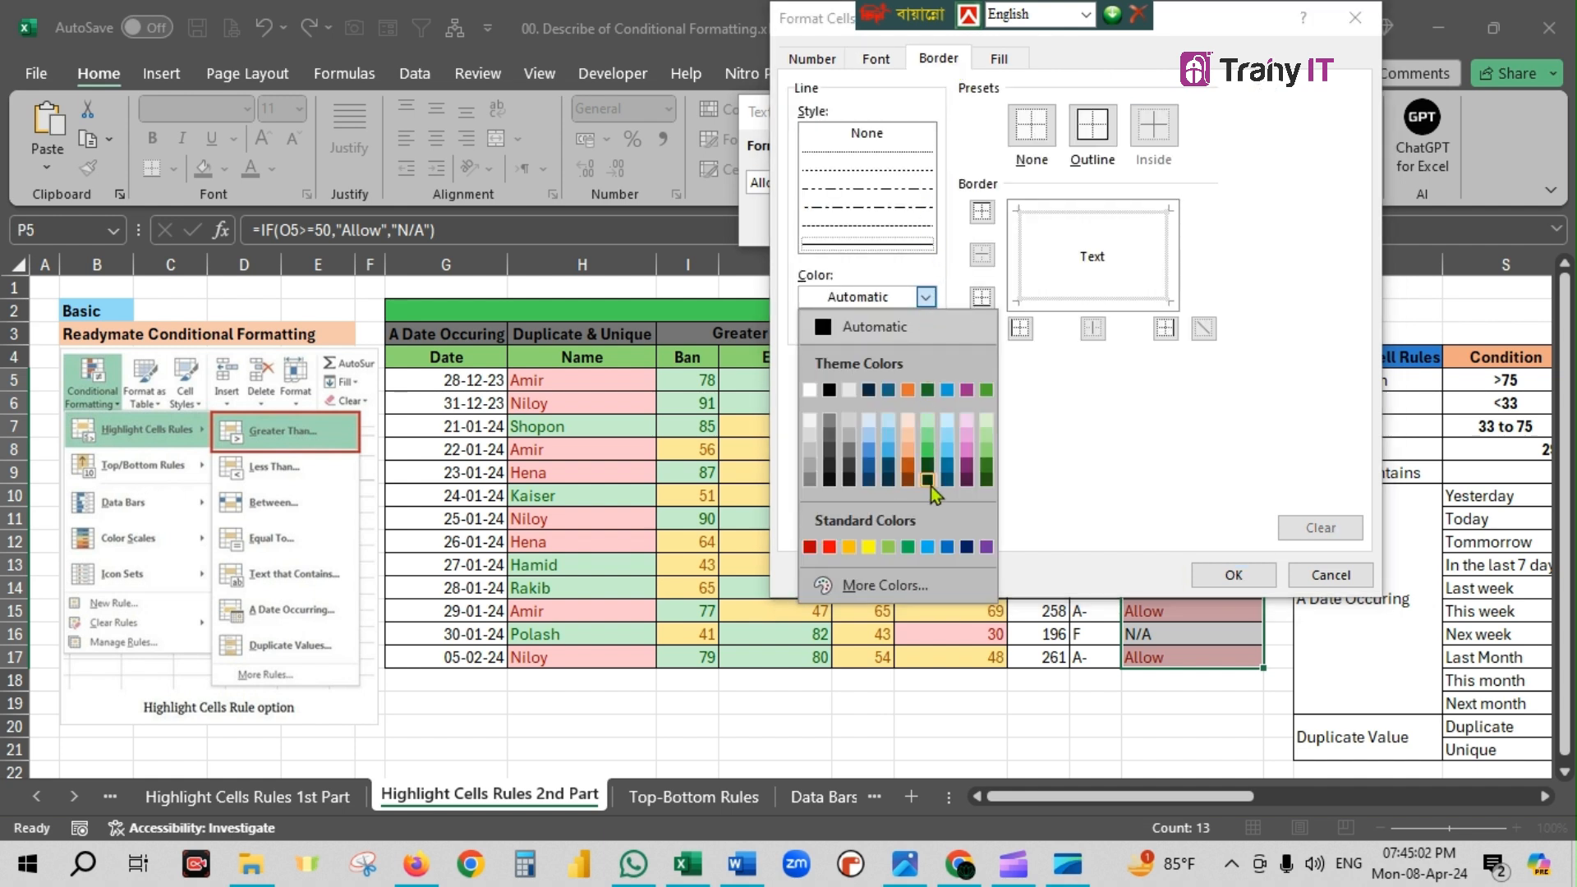
left_click(829, 547)
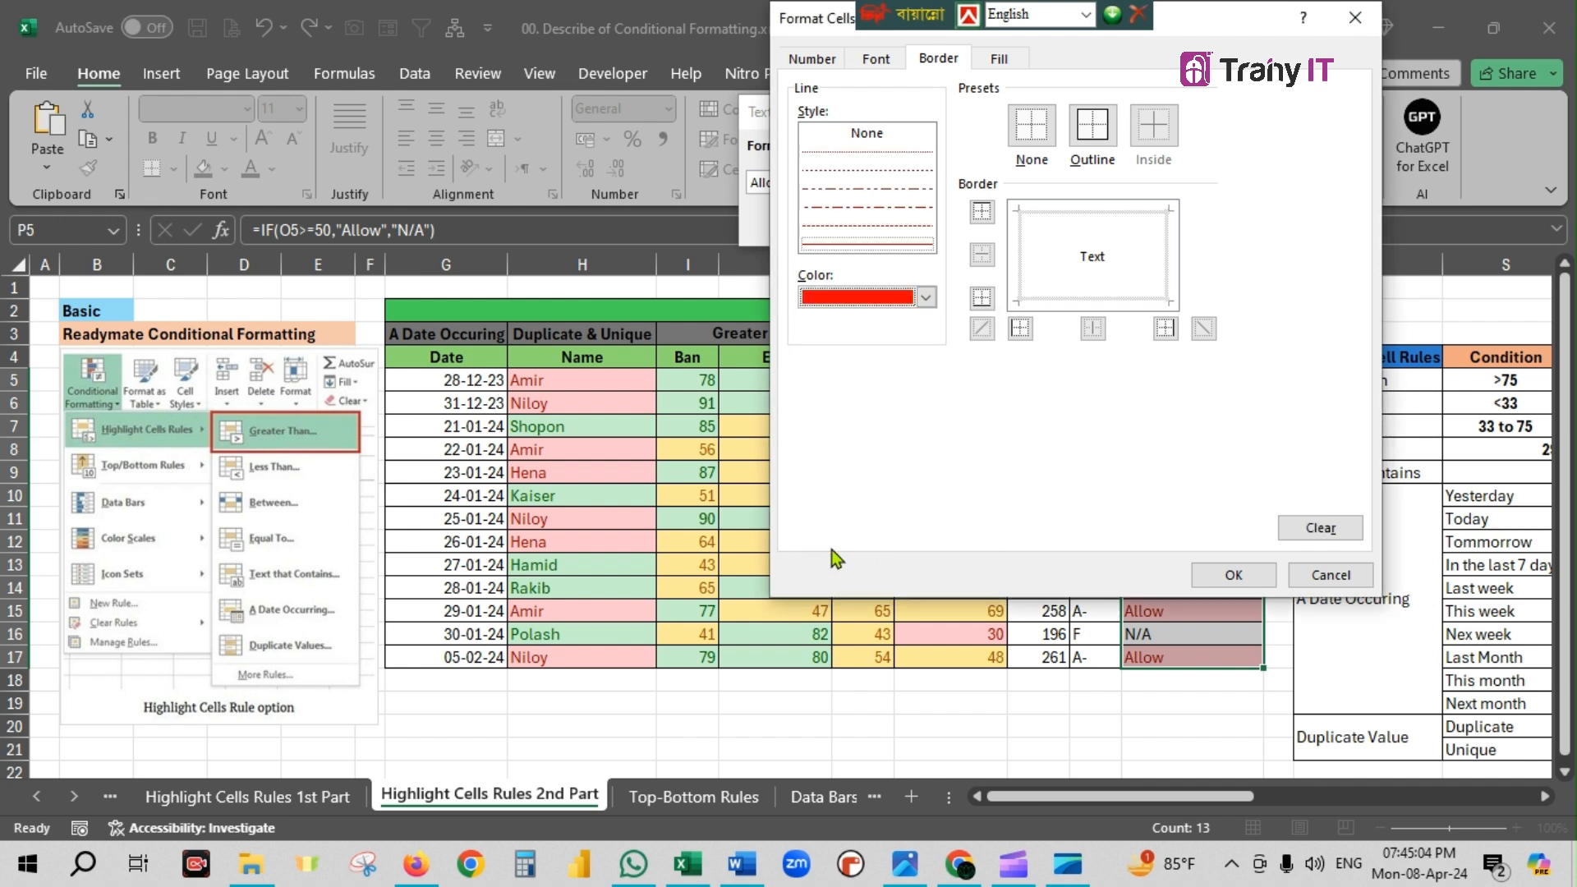
left_click(1020, 271)
left_click(1068, 298)
left_click(1174, 271)
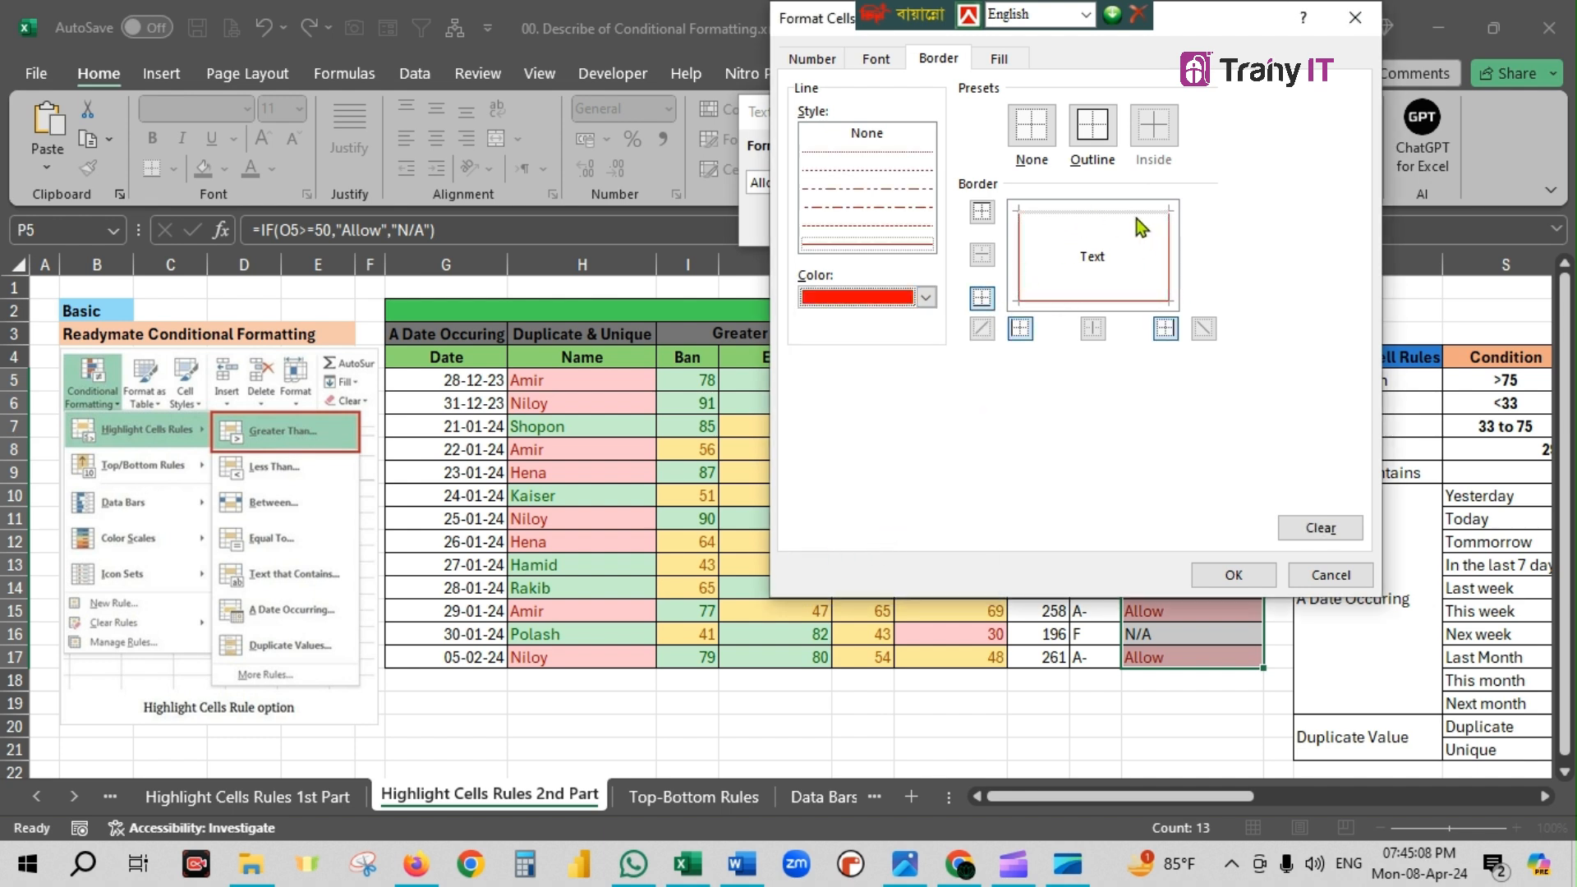
left_click(1153, 215)
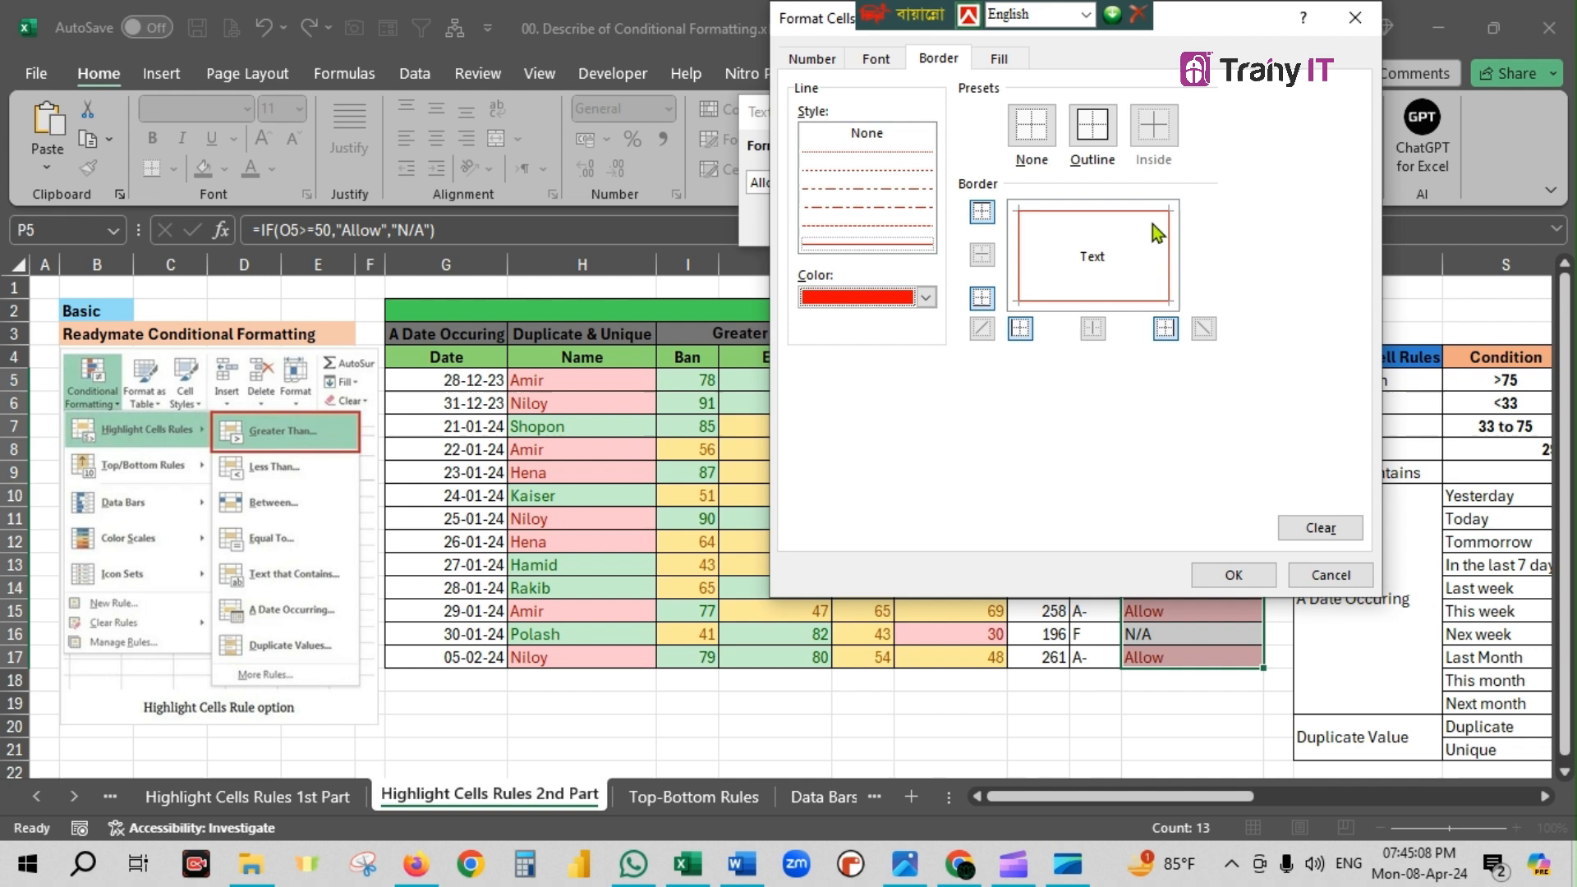
- Give the custom format a vertical two-colour gradient fill with dark blue as Color 1 and the first variant, and apply the rule
left_click(998, 58)
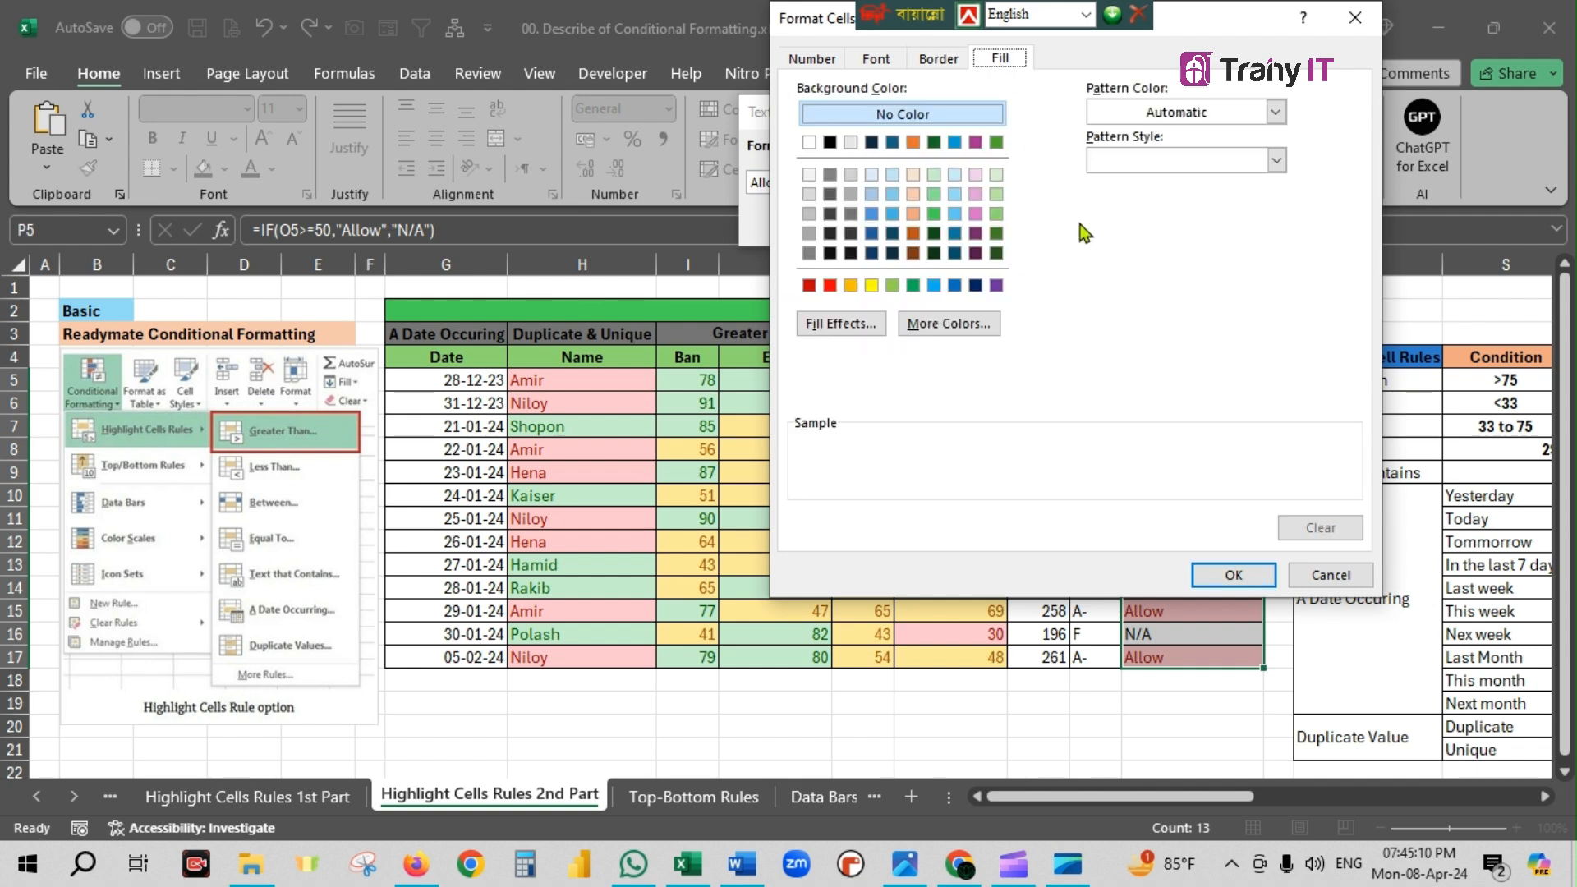
left_click(841, 323)
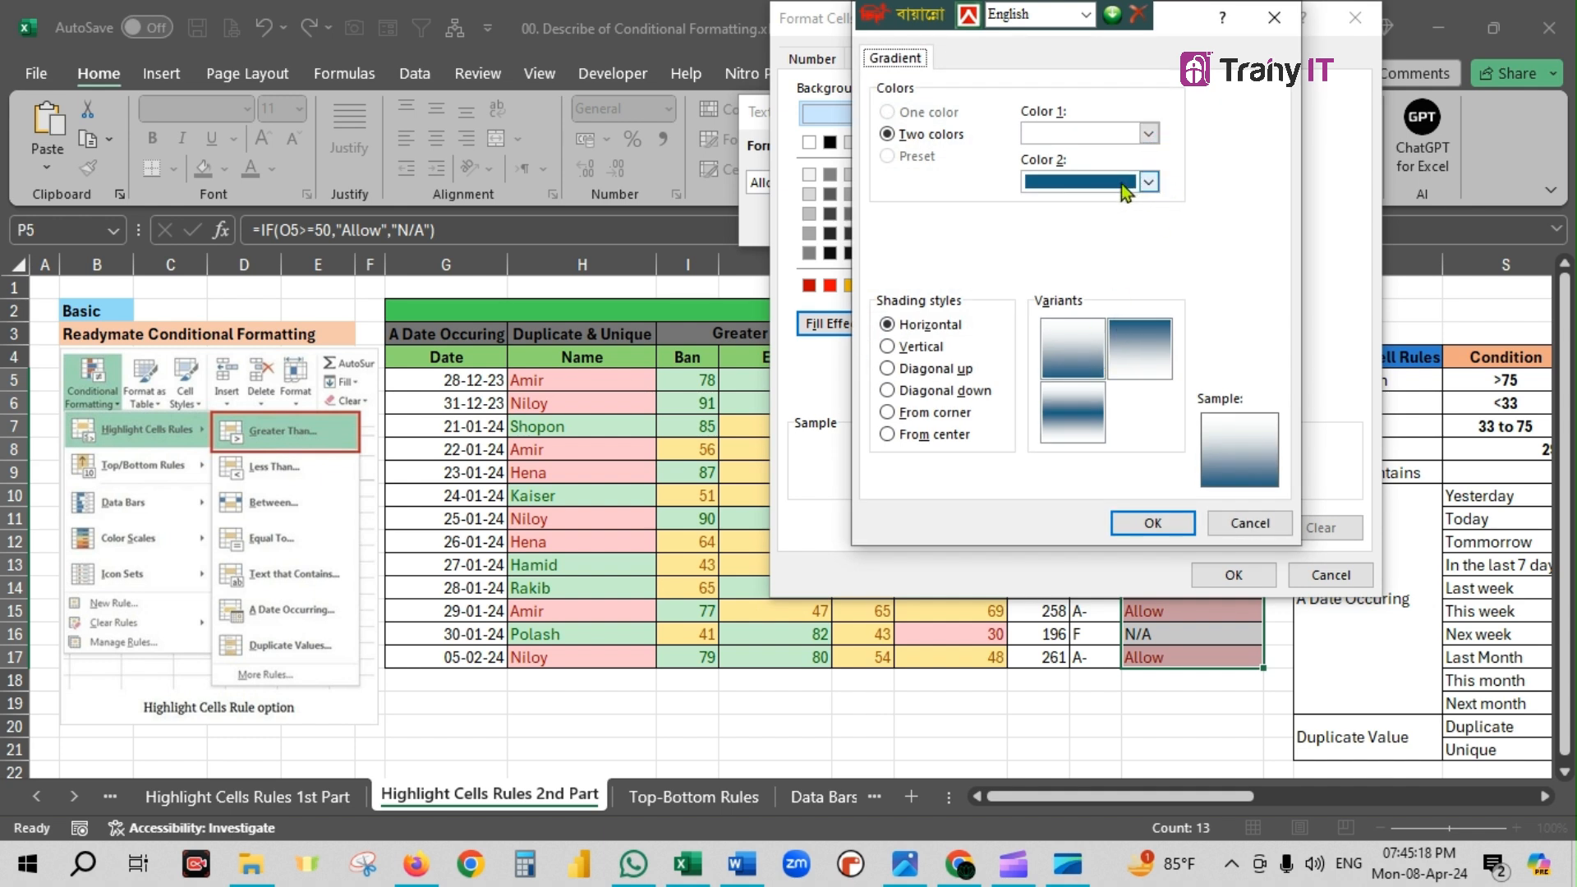
left_click(1148, 133)
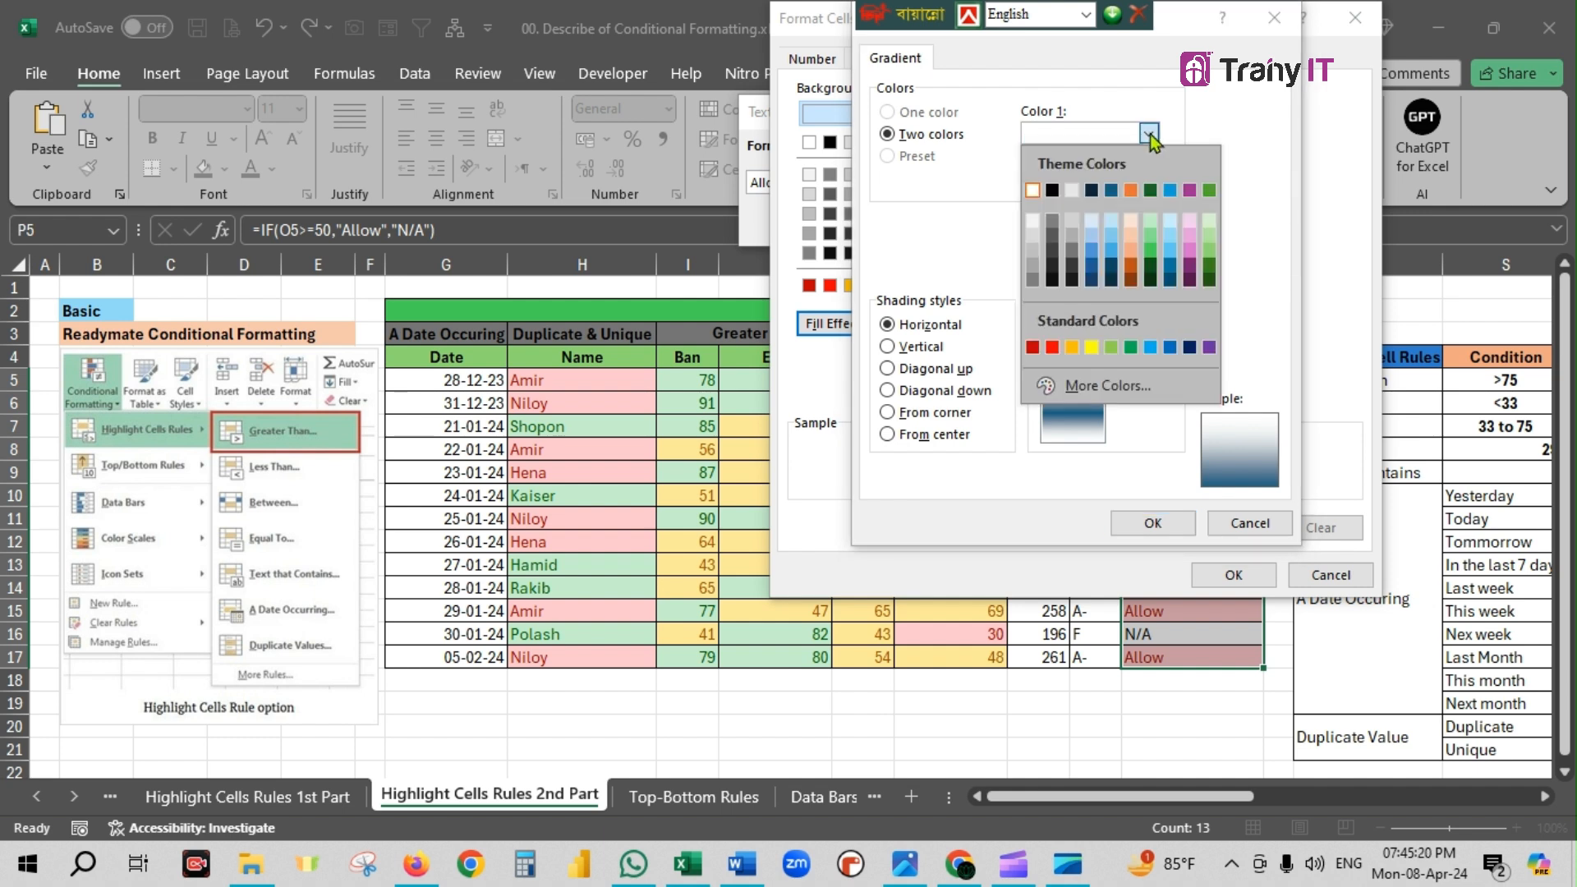
left_click(1190, 350)
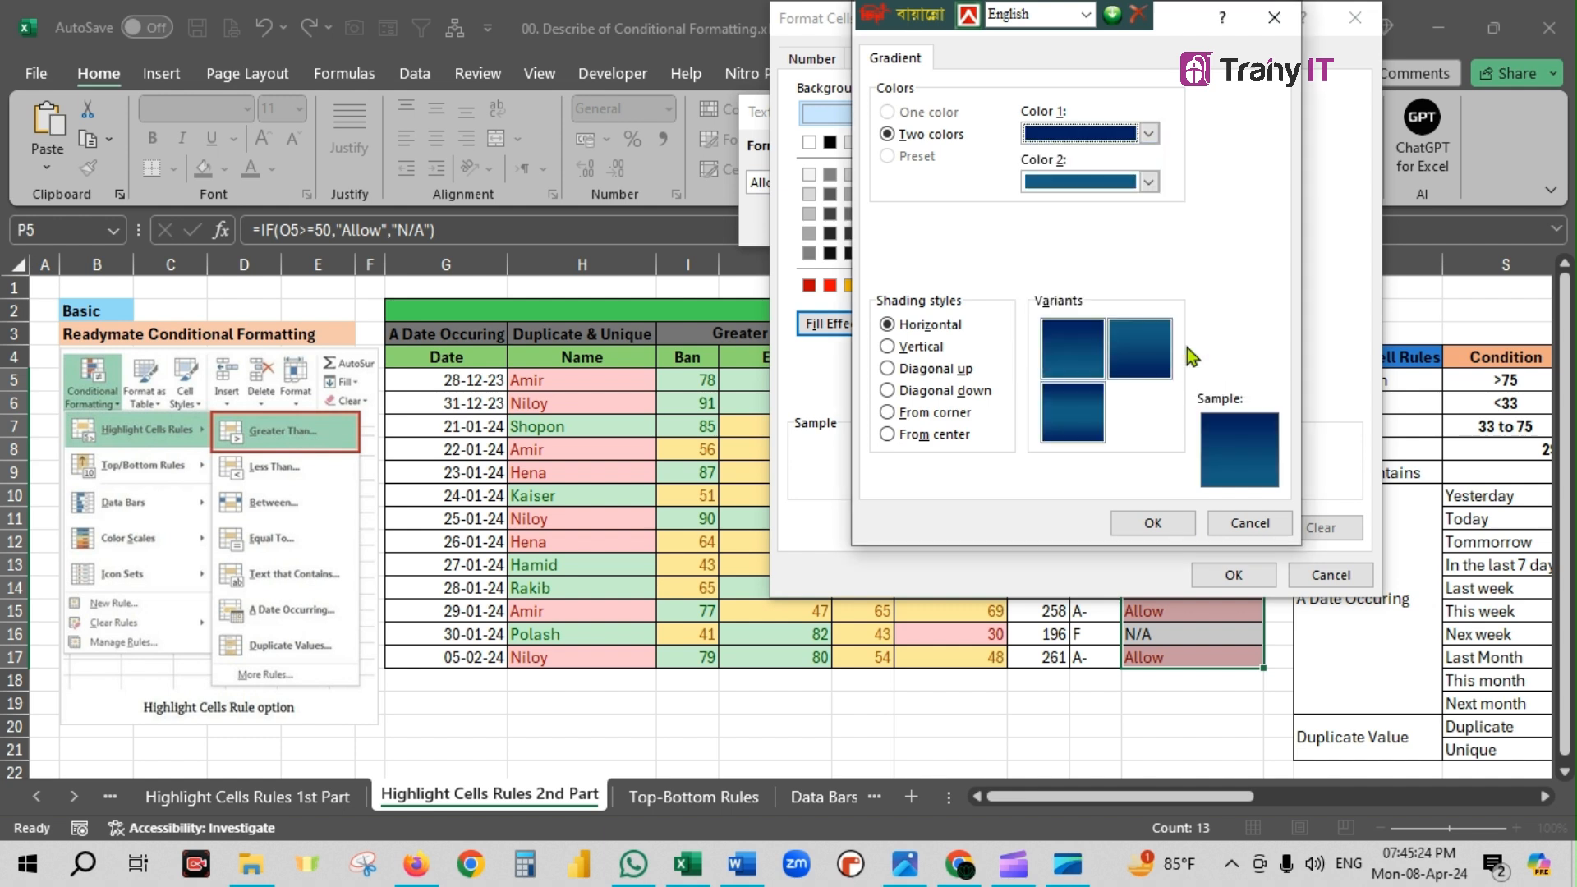
left_click(936, 346)
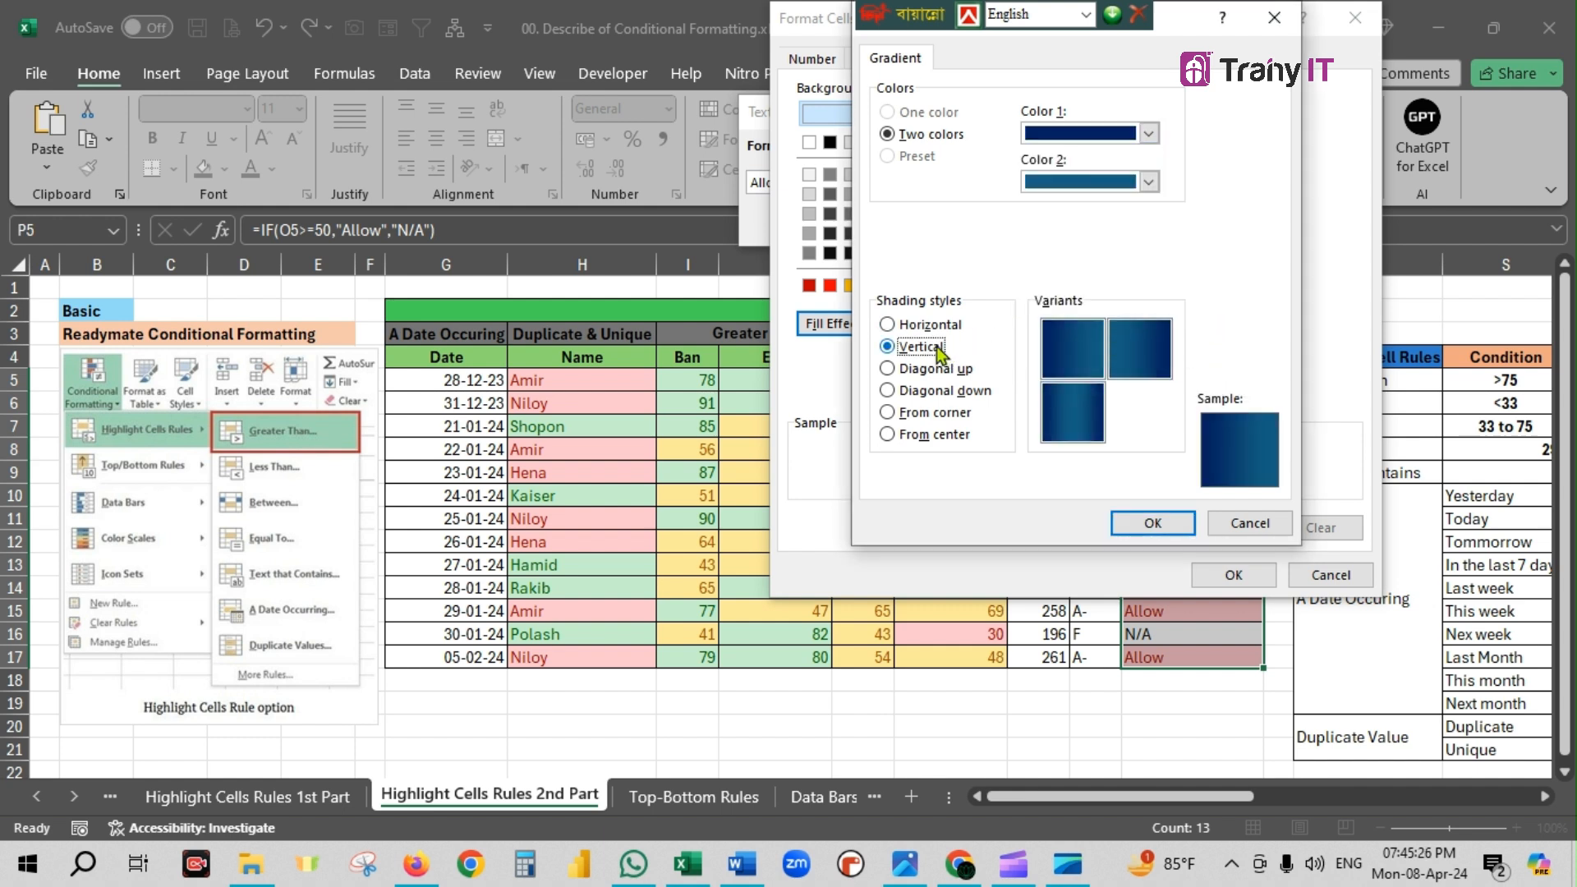
left_click(1076, 356)
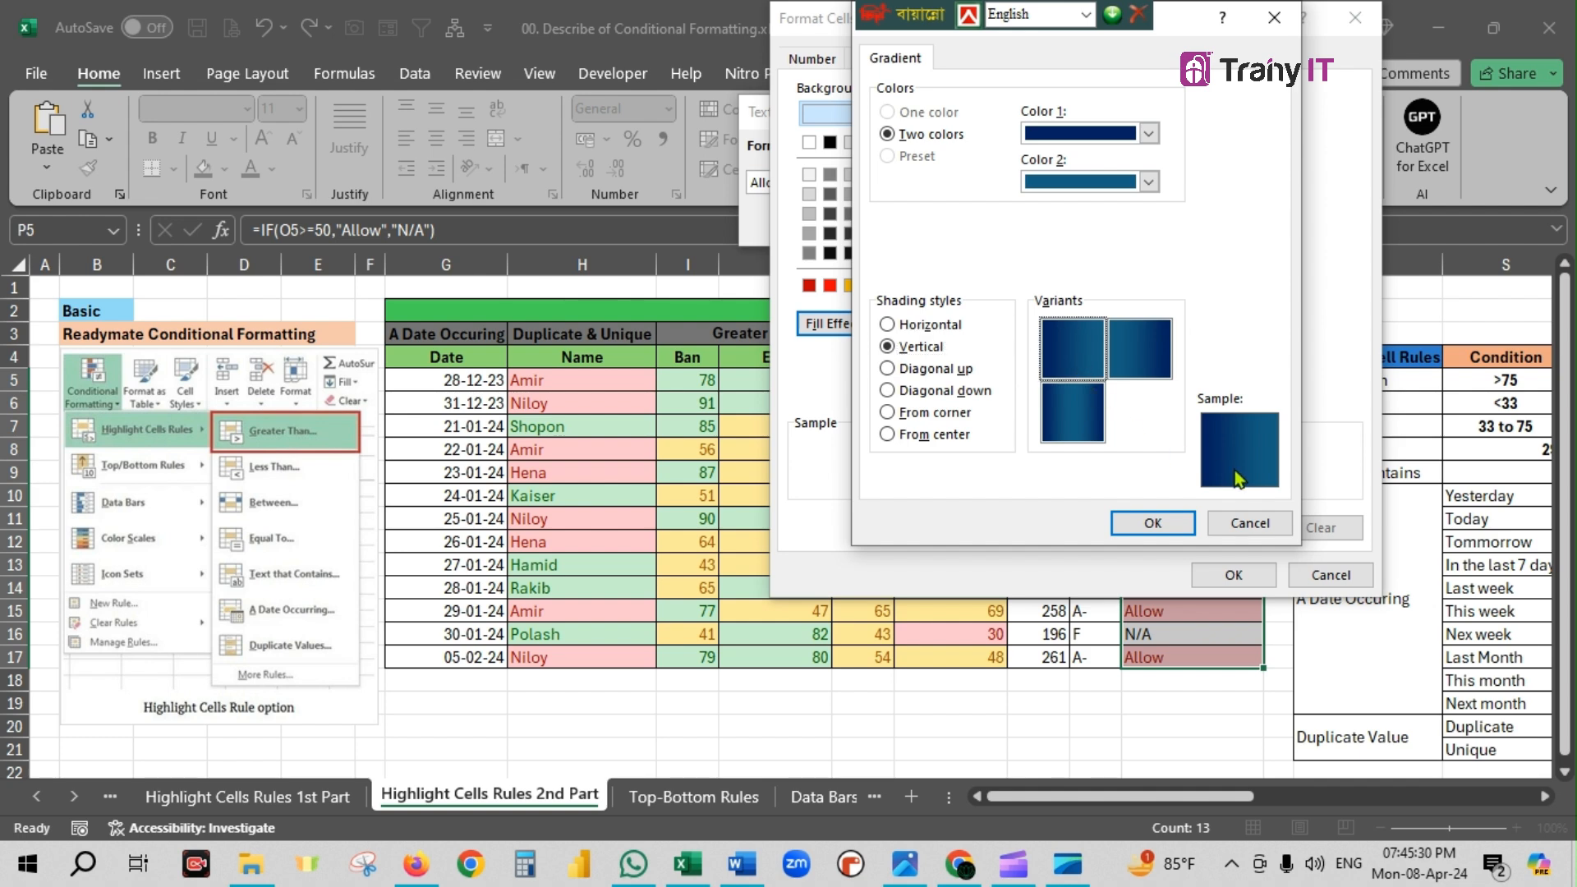
left_click(1174, 530)
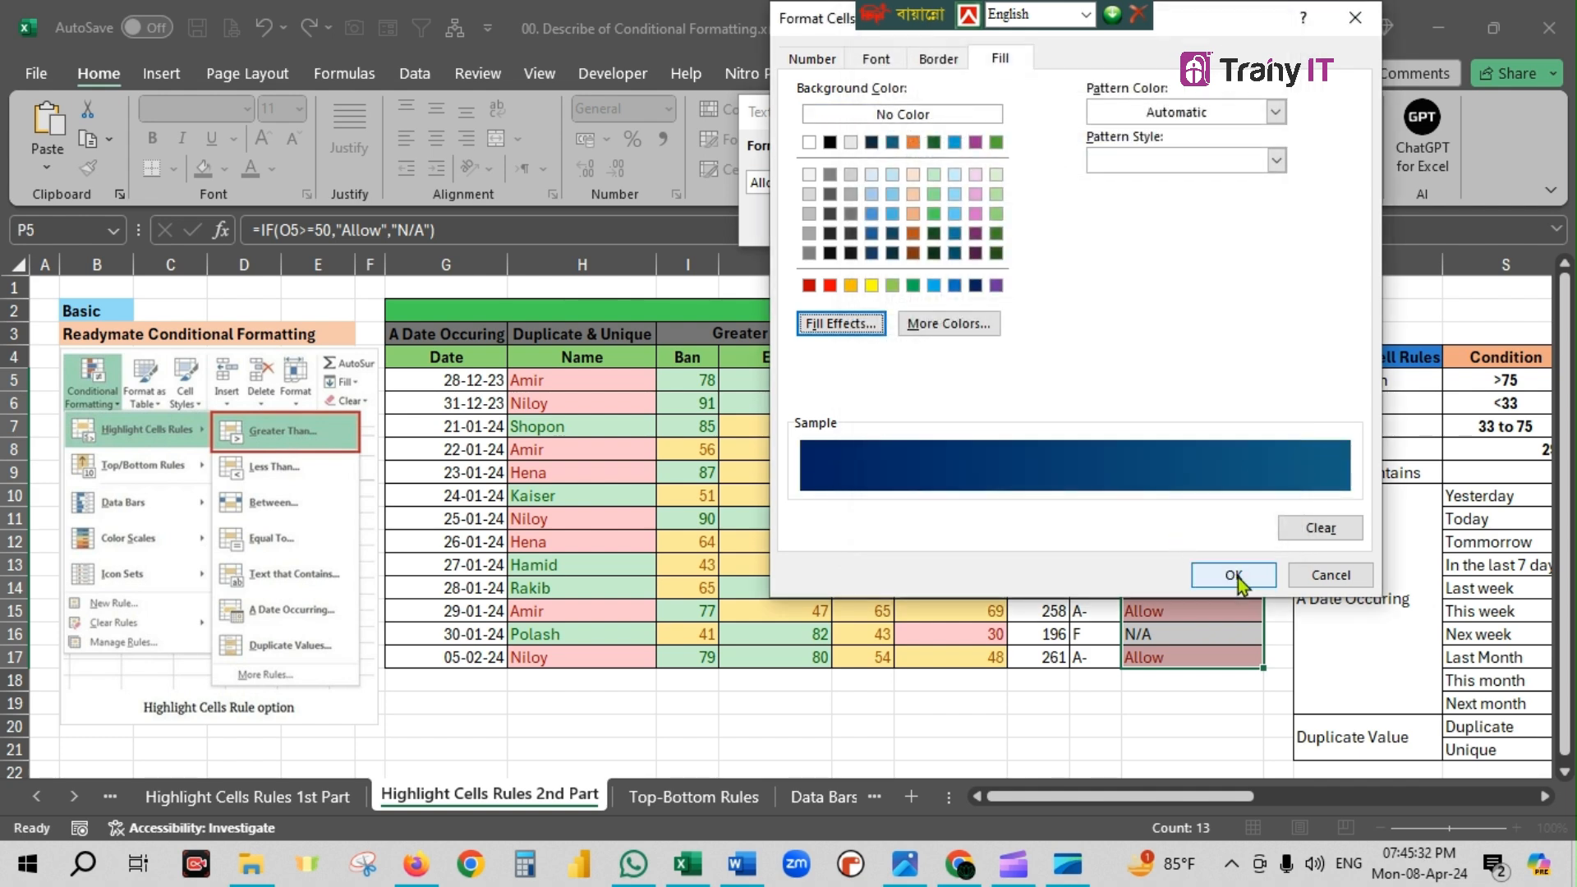
left_click(1232, 574)
left_click(1133, 225)
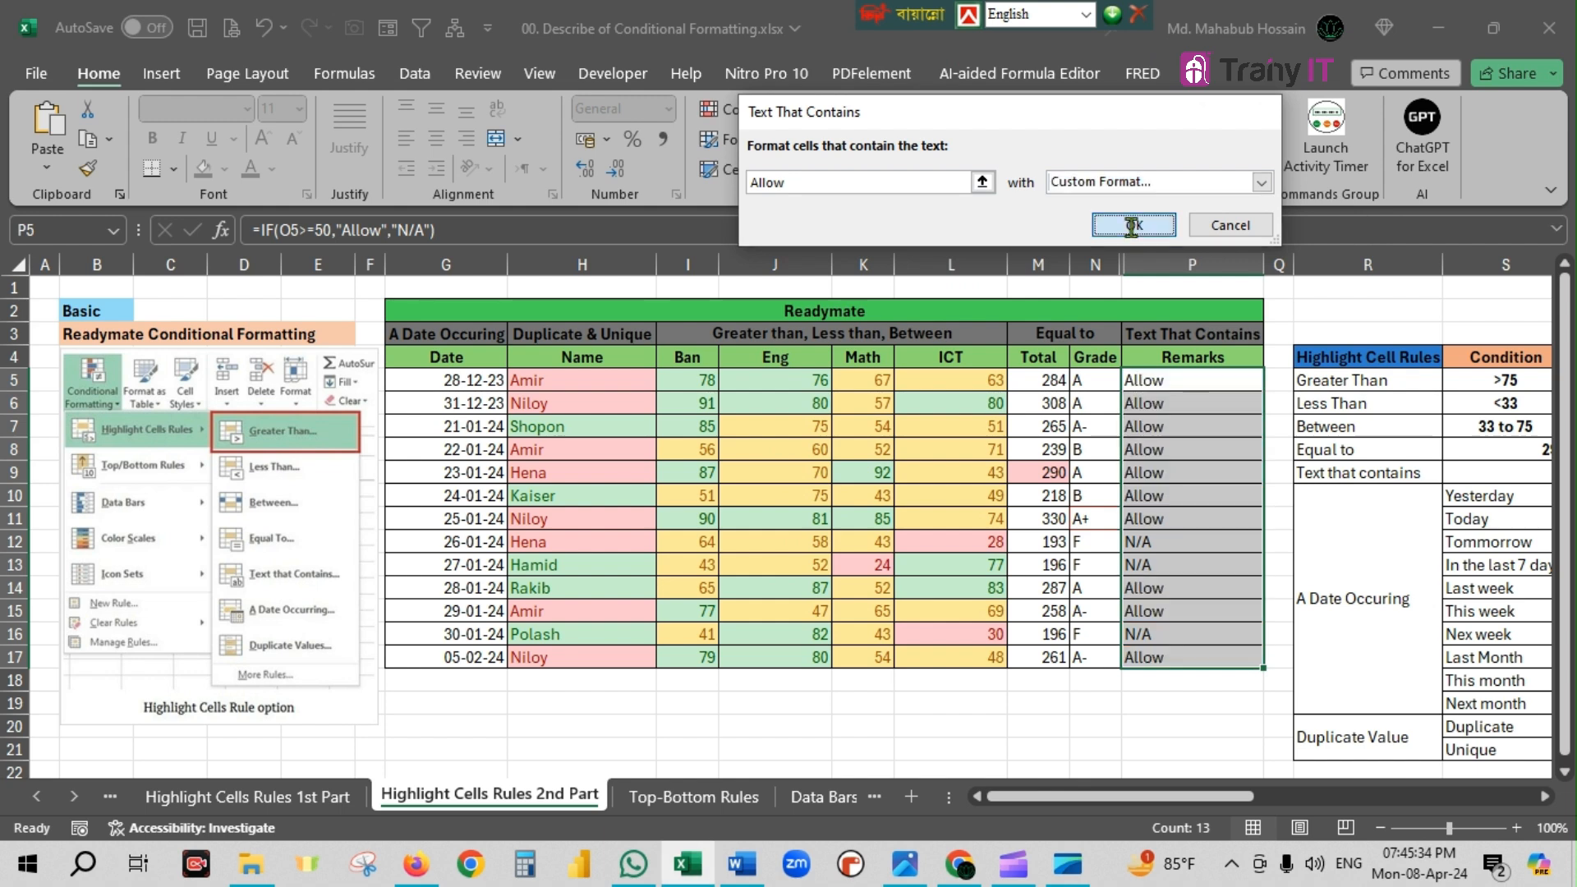
left_click(1281, 518)
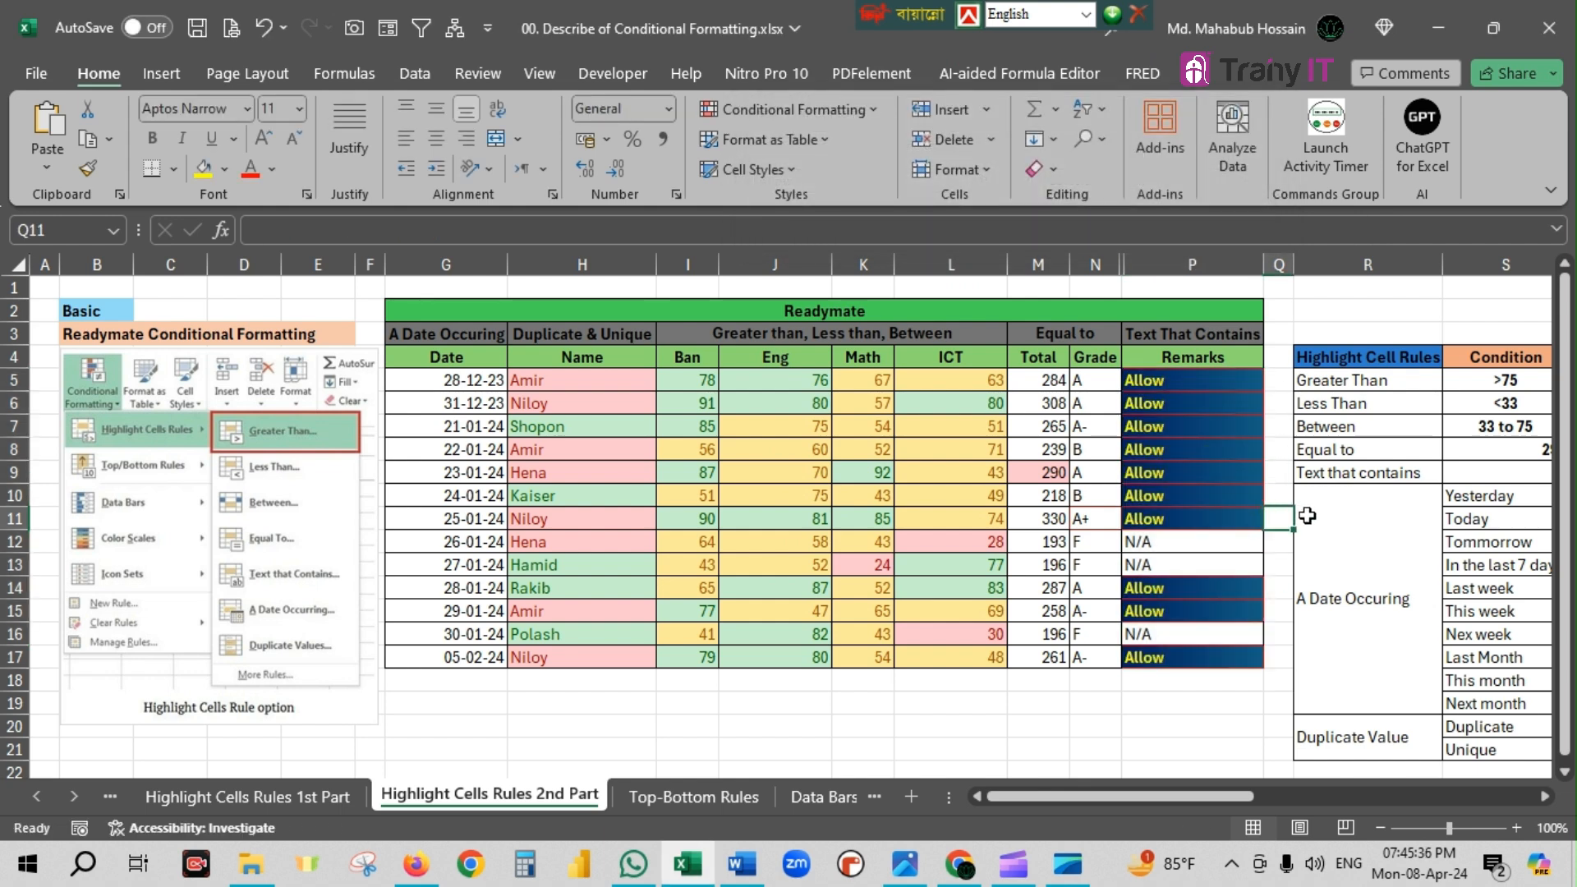
left_click_drag(1226, 374, 1222, 493)
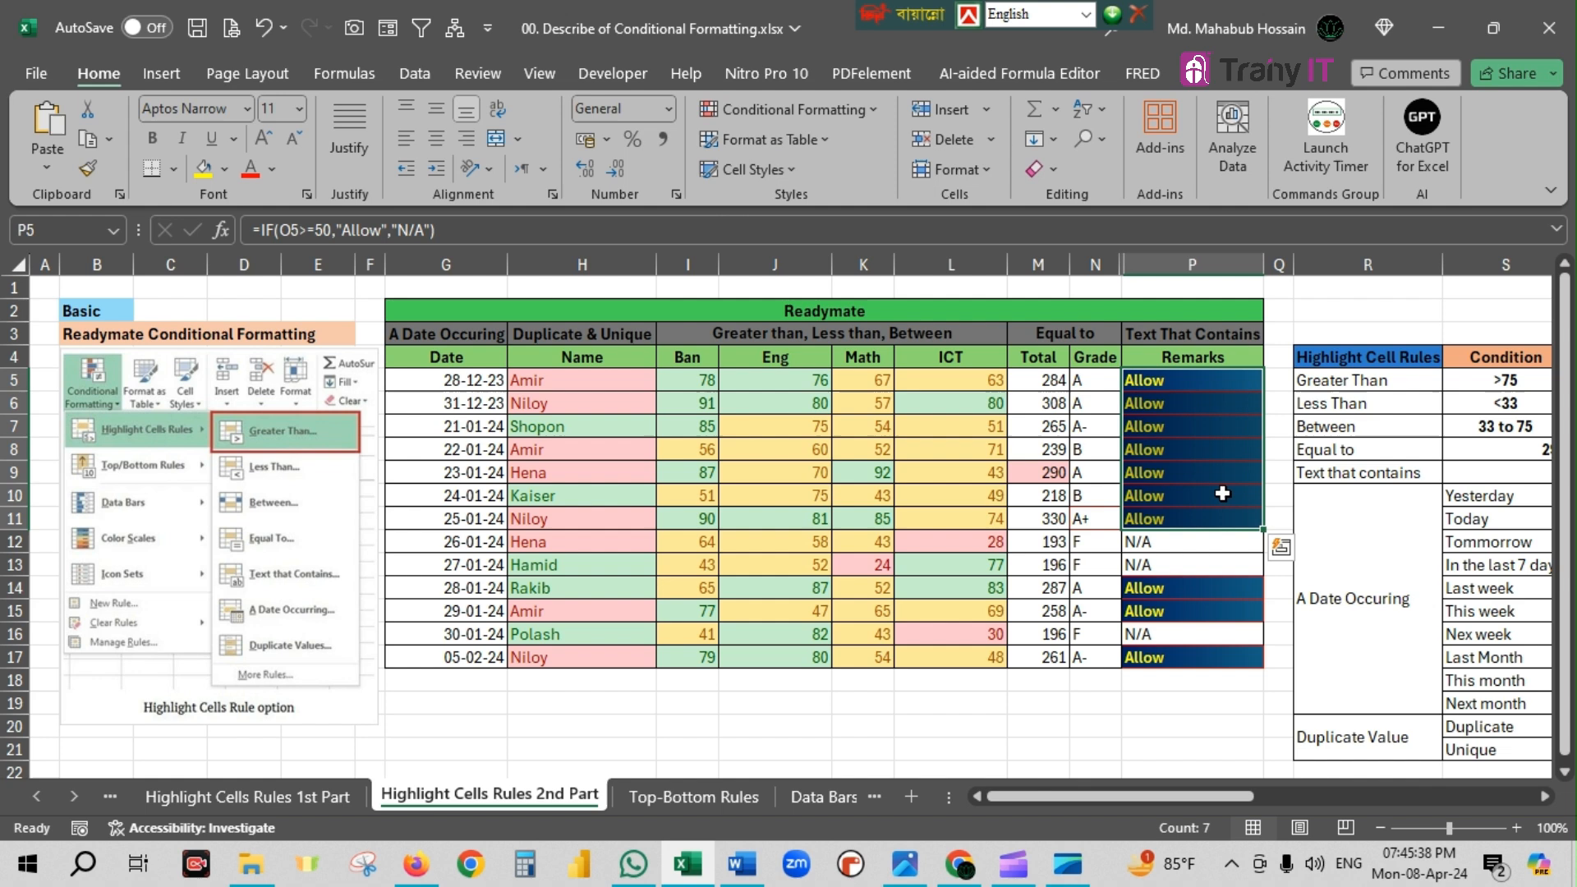
left_click(1236, 382)
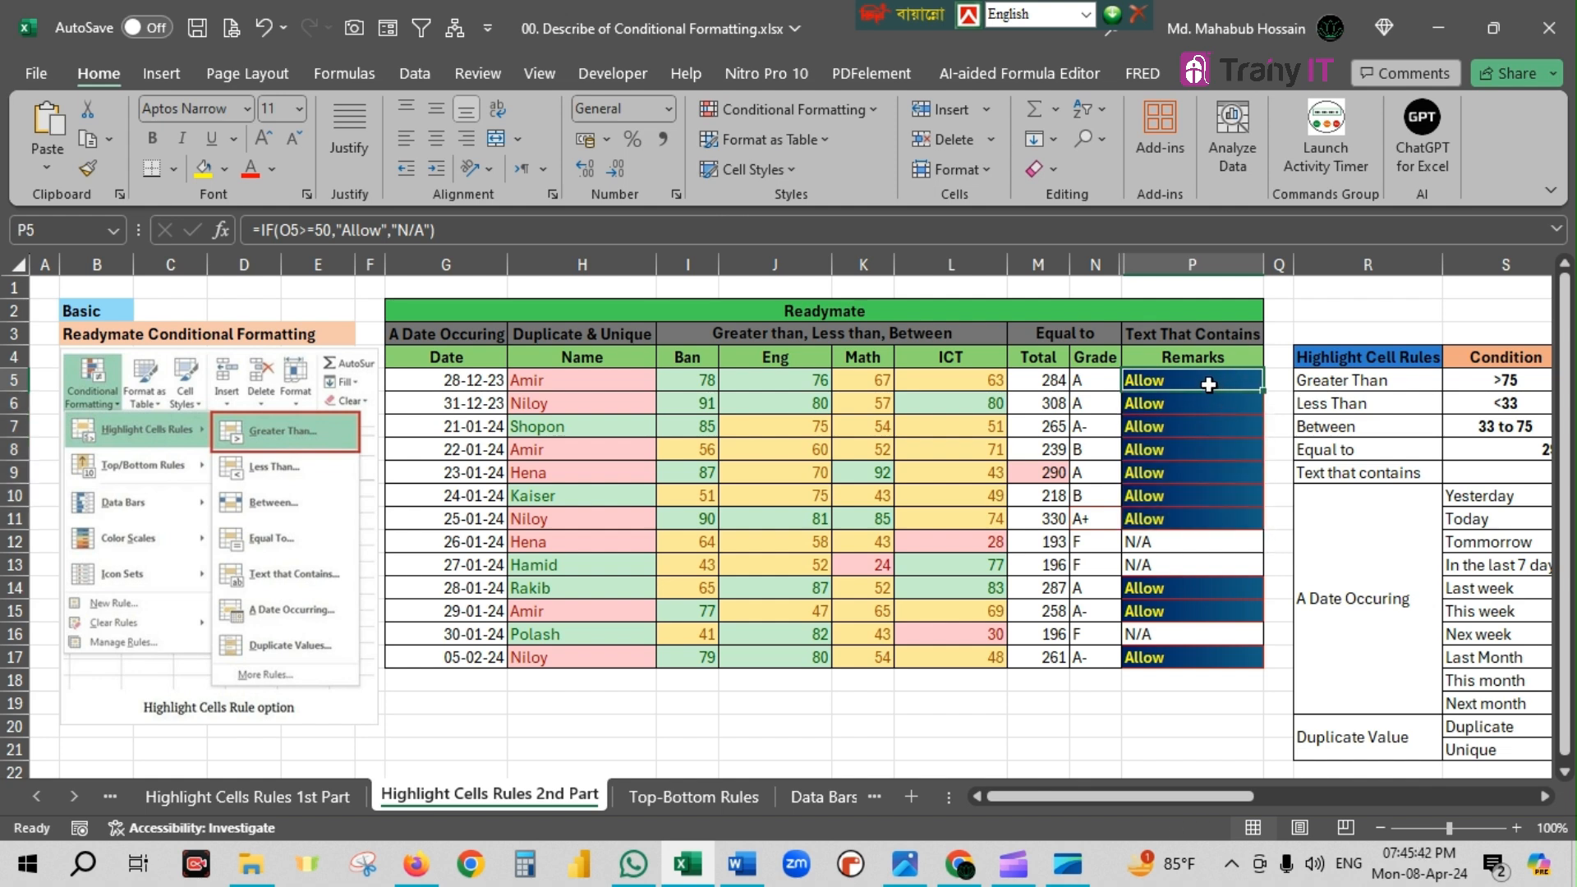
left_click_drag(1171, 378, 1183, 515)
left_click(1177, 548)
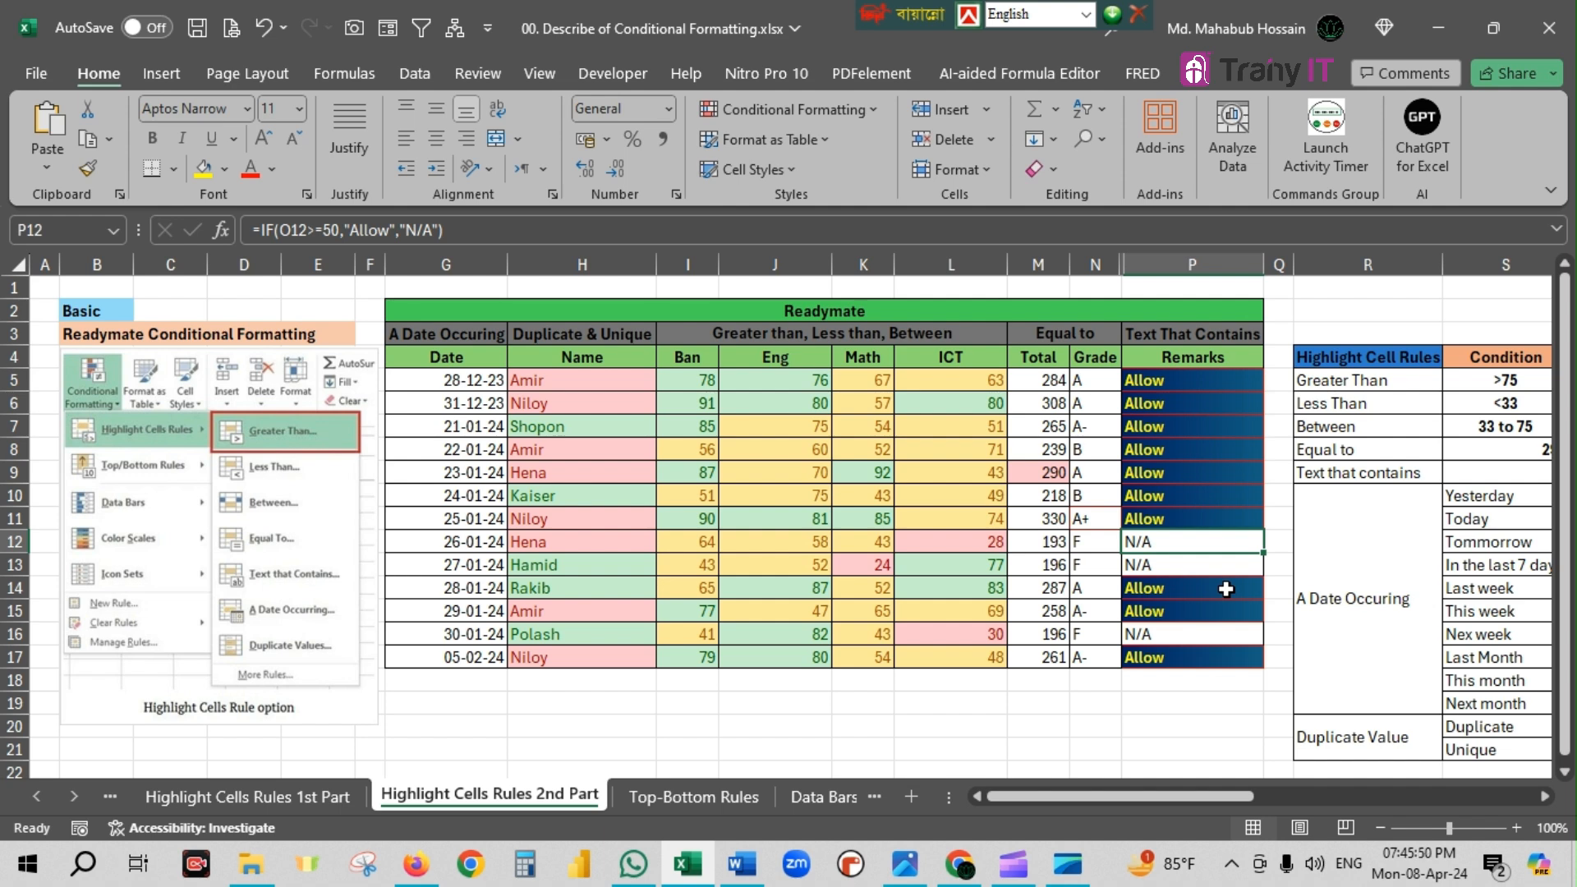
- Examine the date periods offered by the A Date Occurring highlight rule, leaving the rule unapplied
left_click_drag(456, 383, 439, 653)
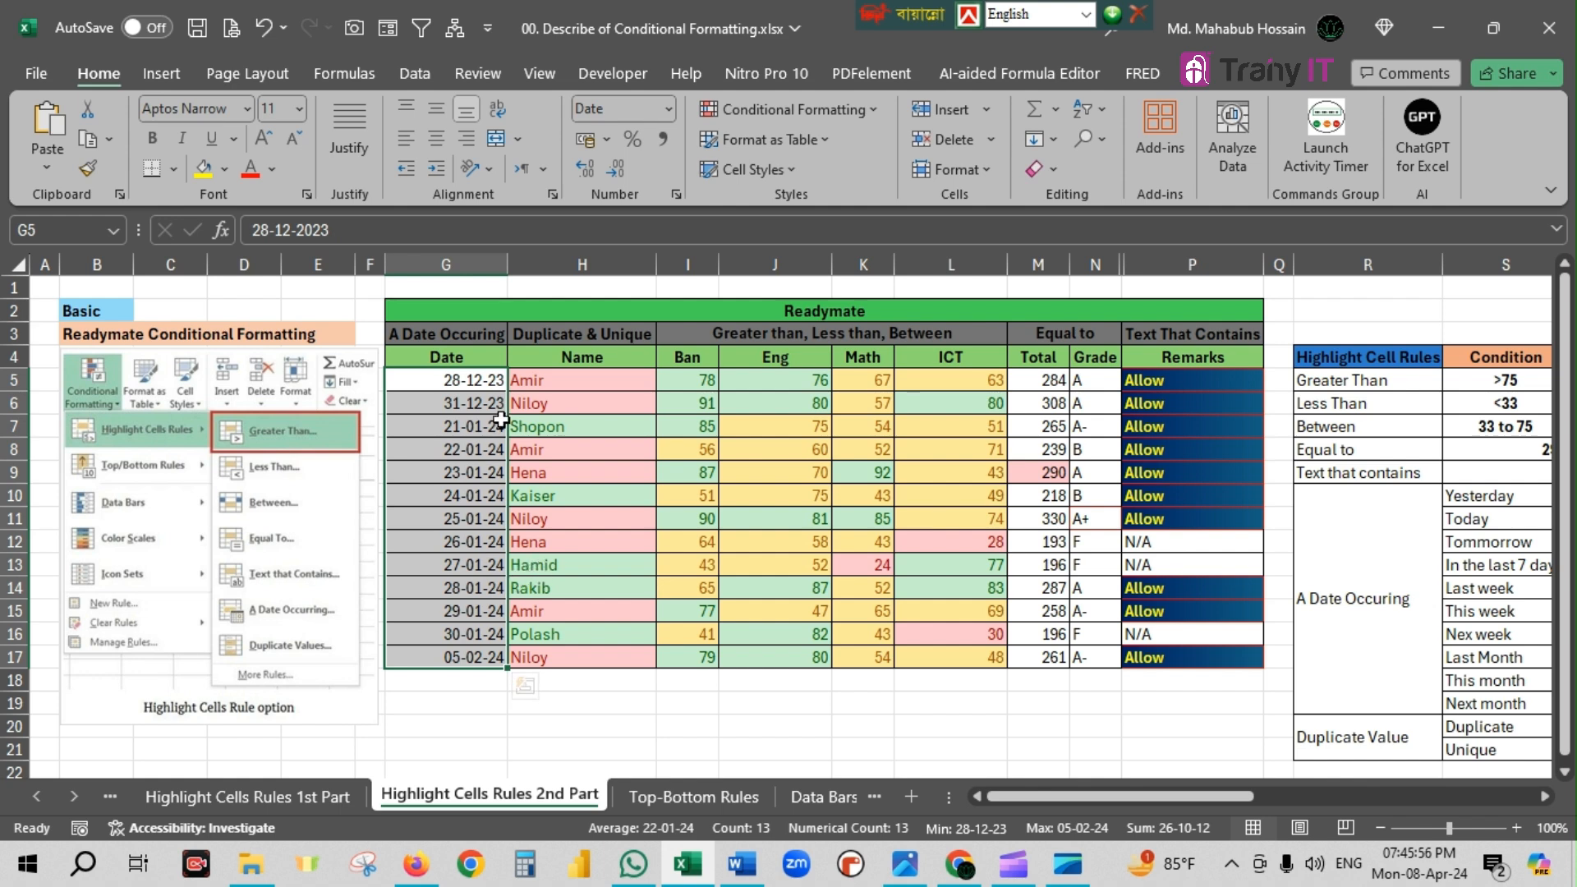
left_click(482, 379)
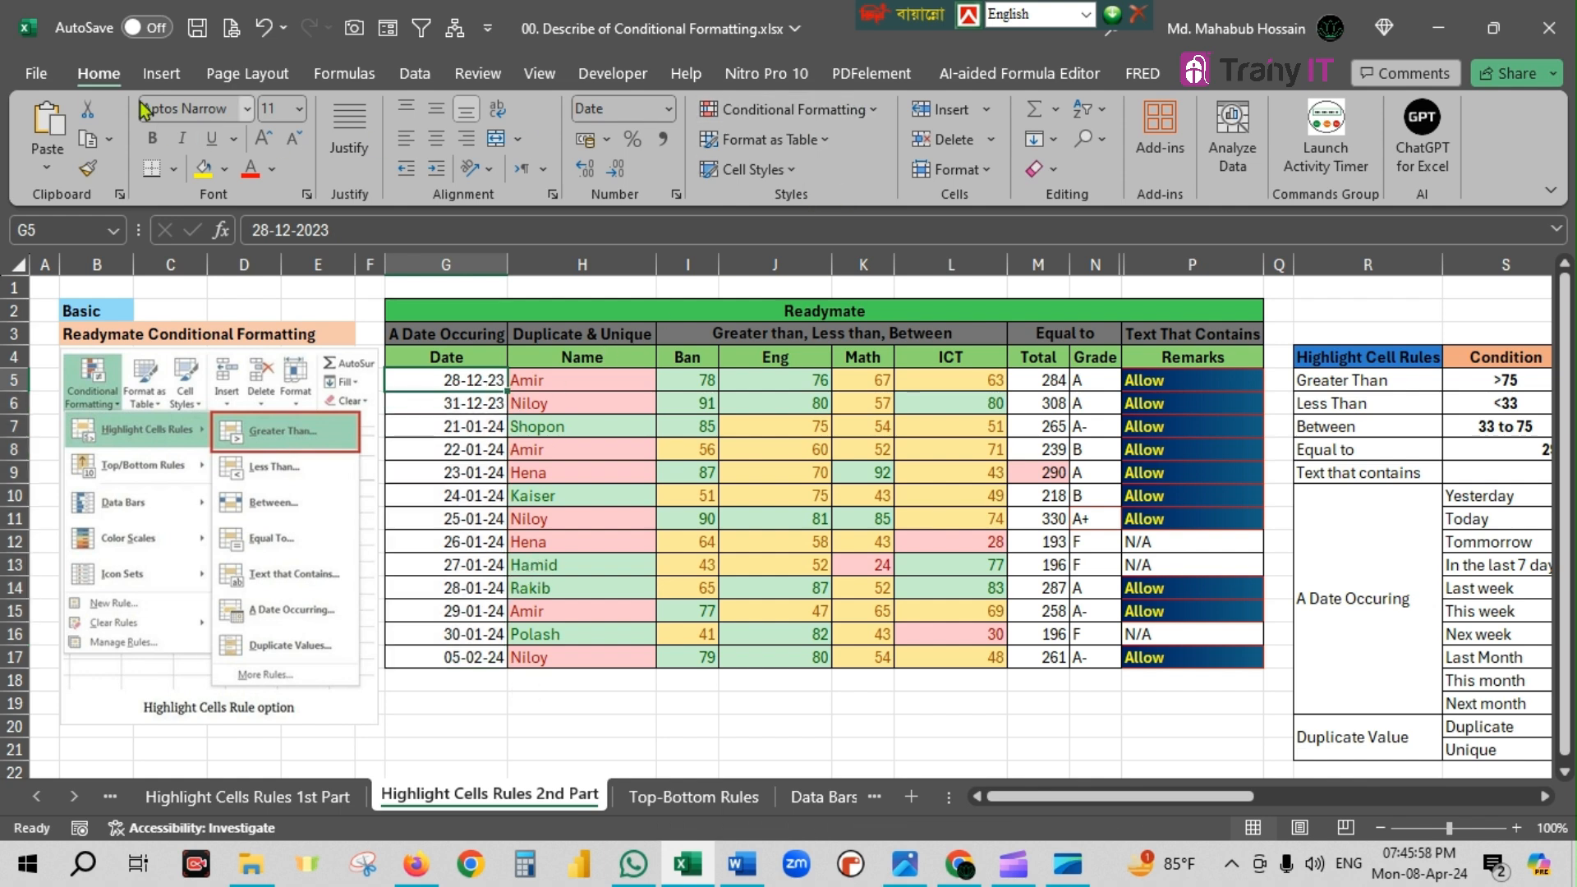
left_click(862, 111)
mouse_move(862, 135)
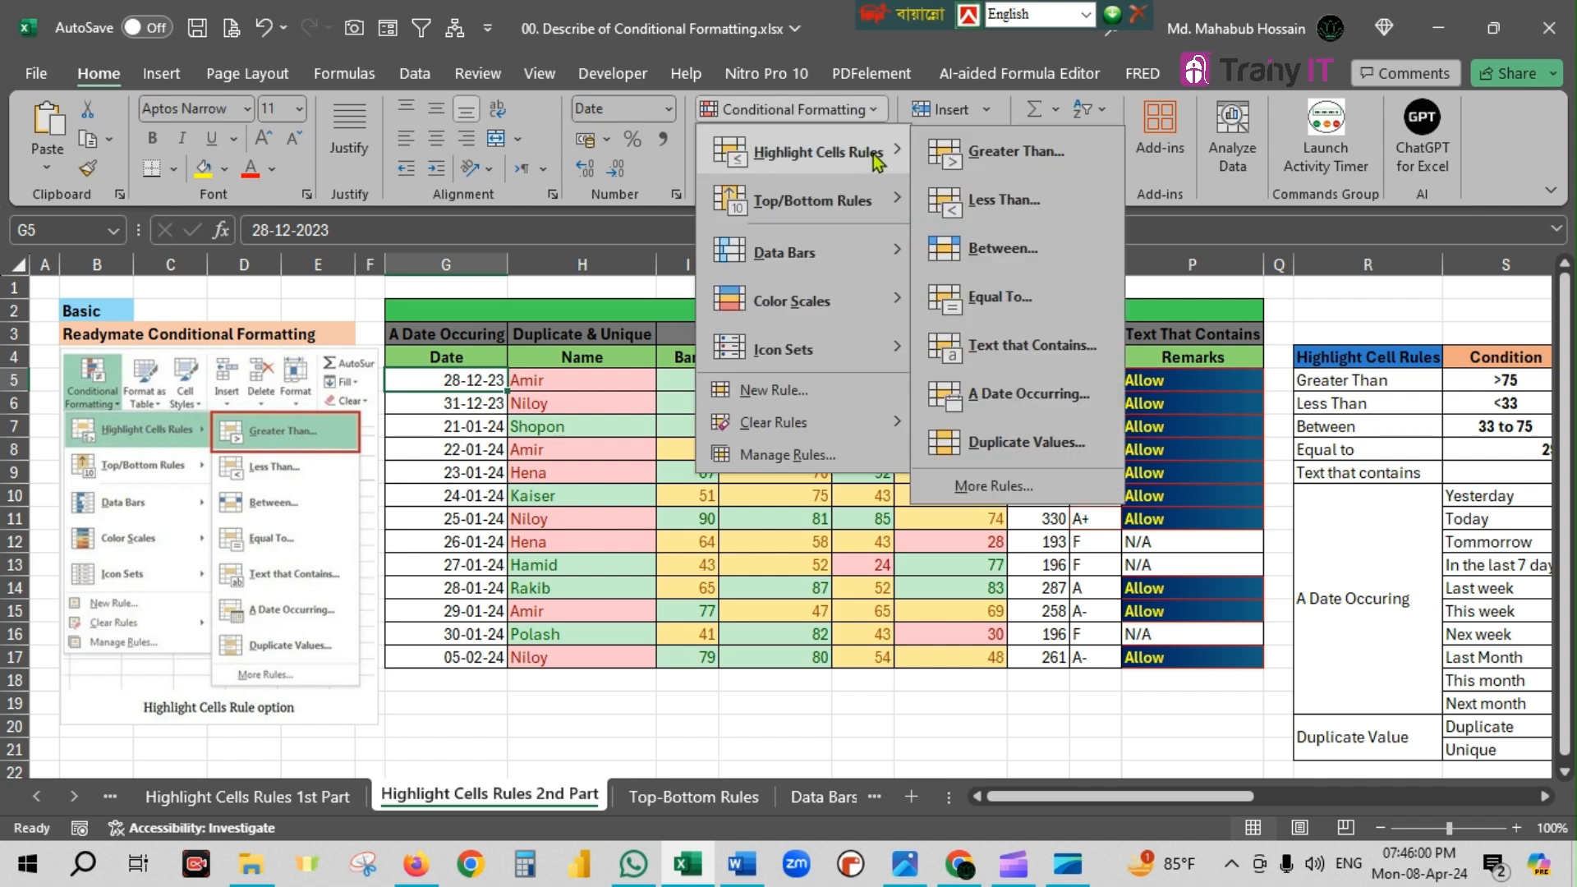
left_click(1036, 398)
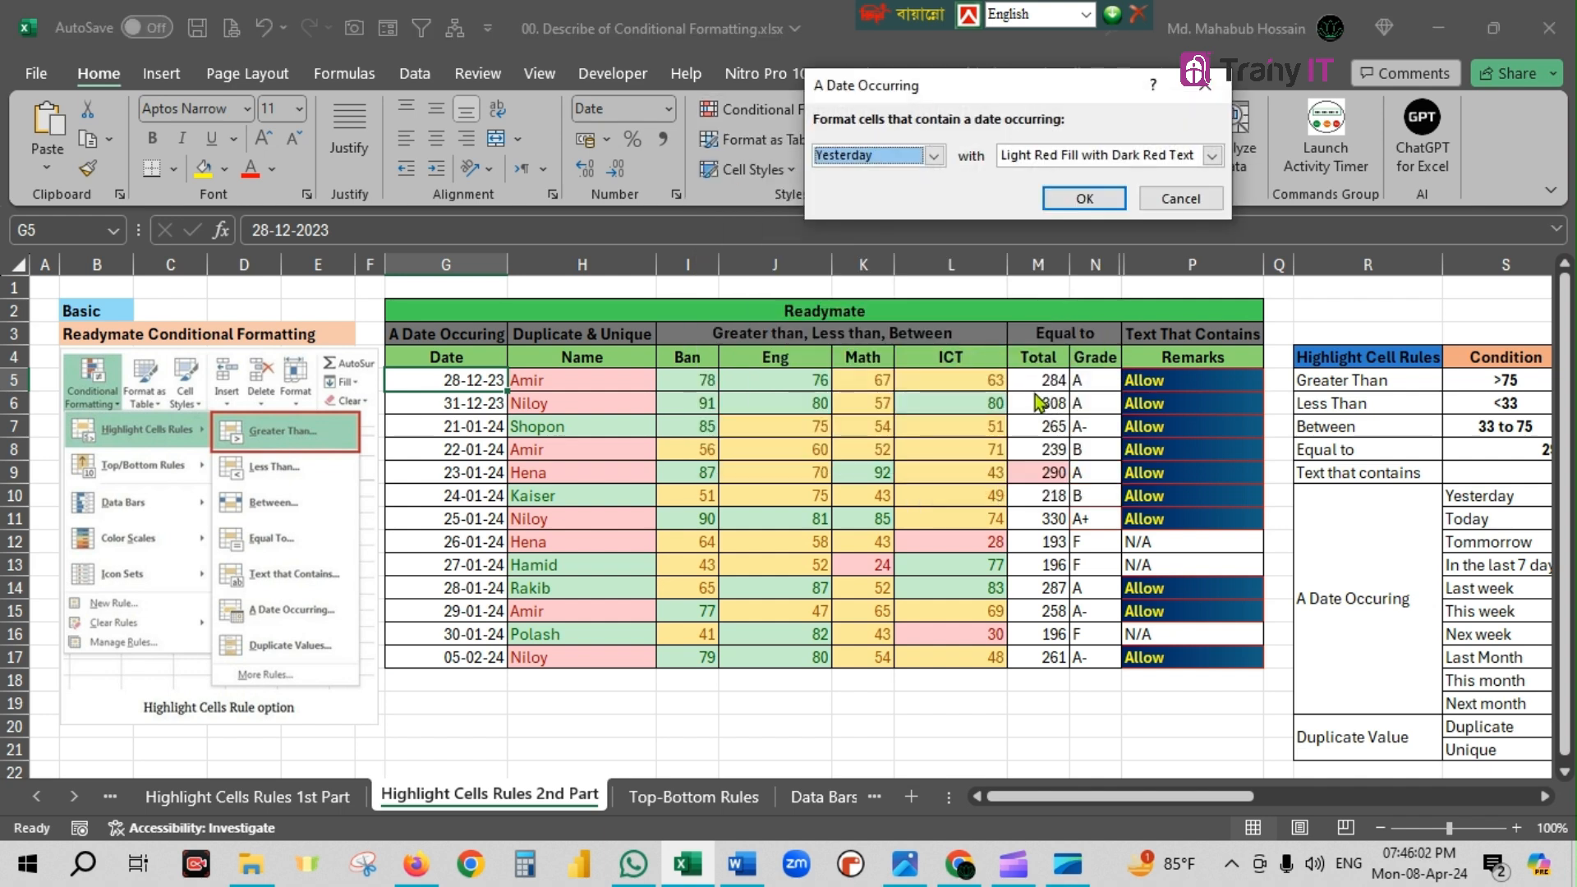
left_click(935, 156)
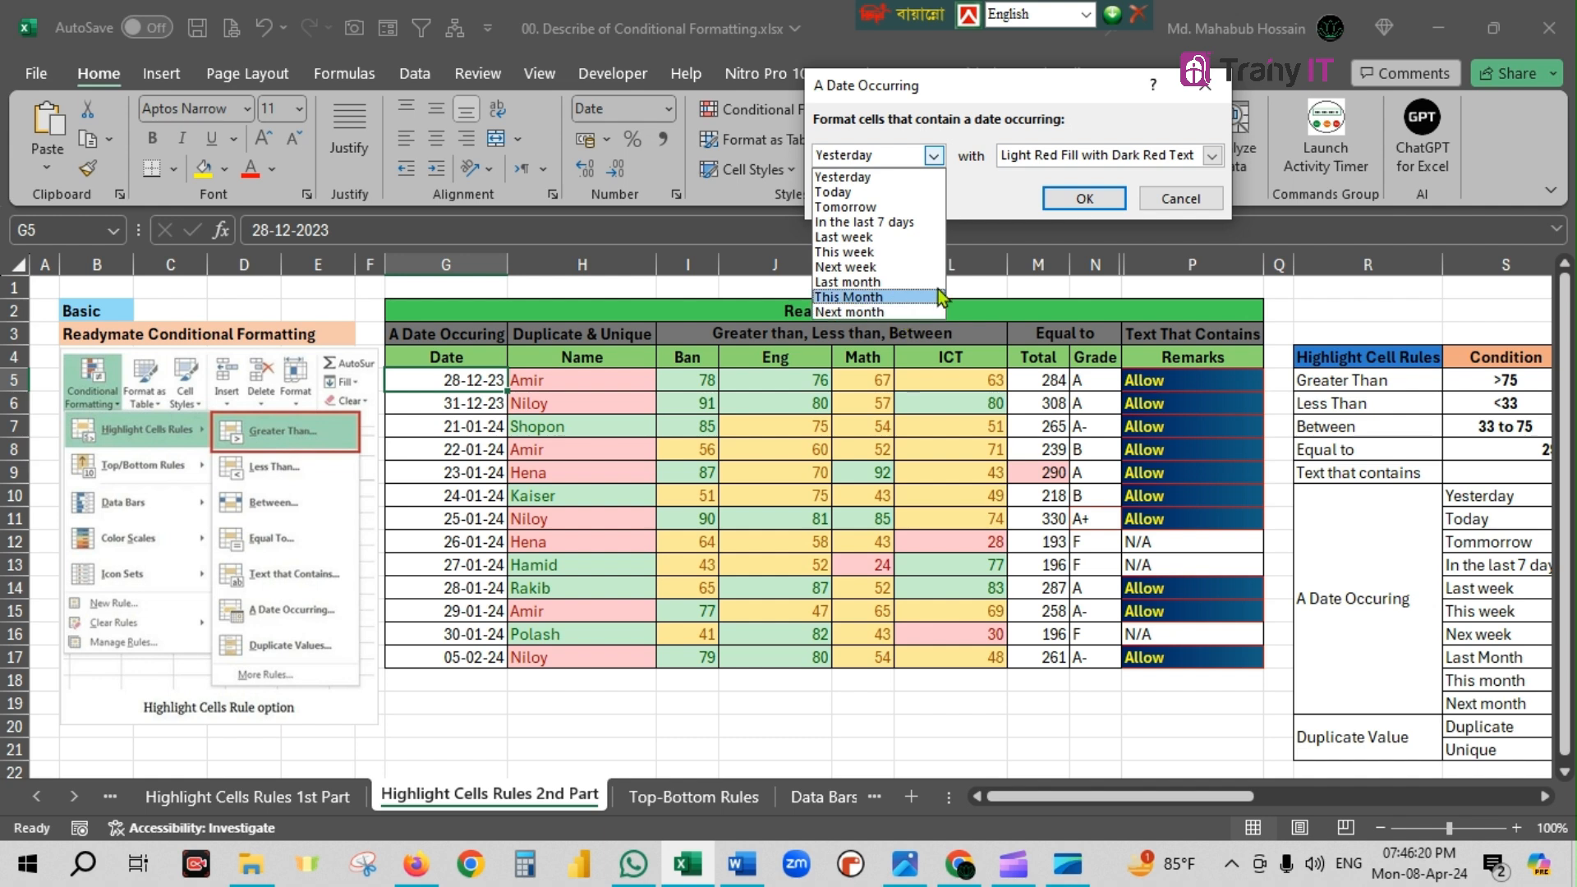
left_click(879, 172)
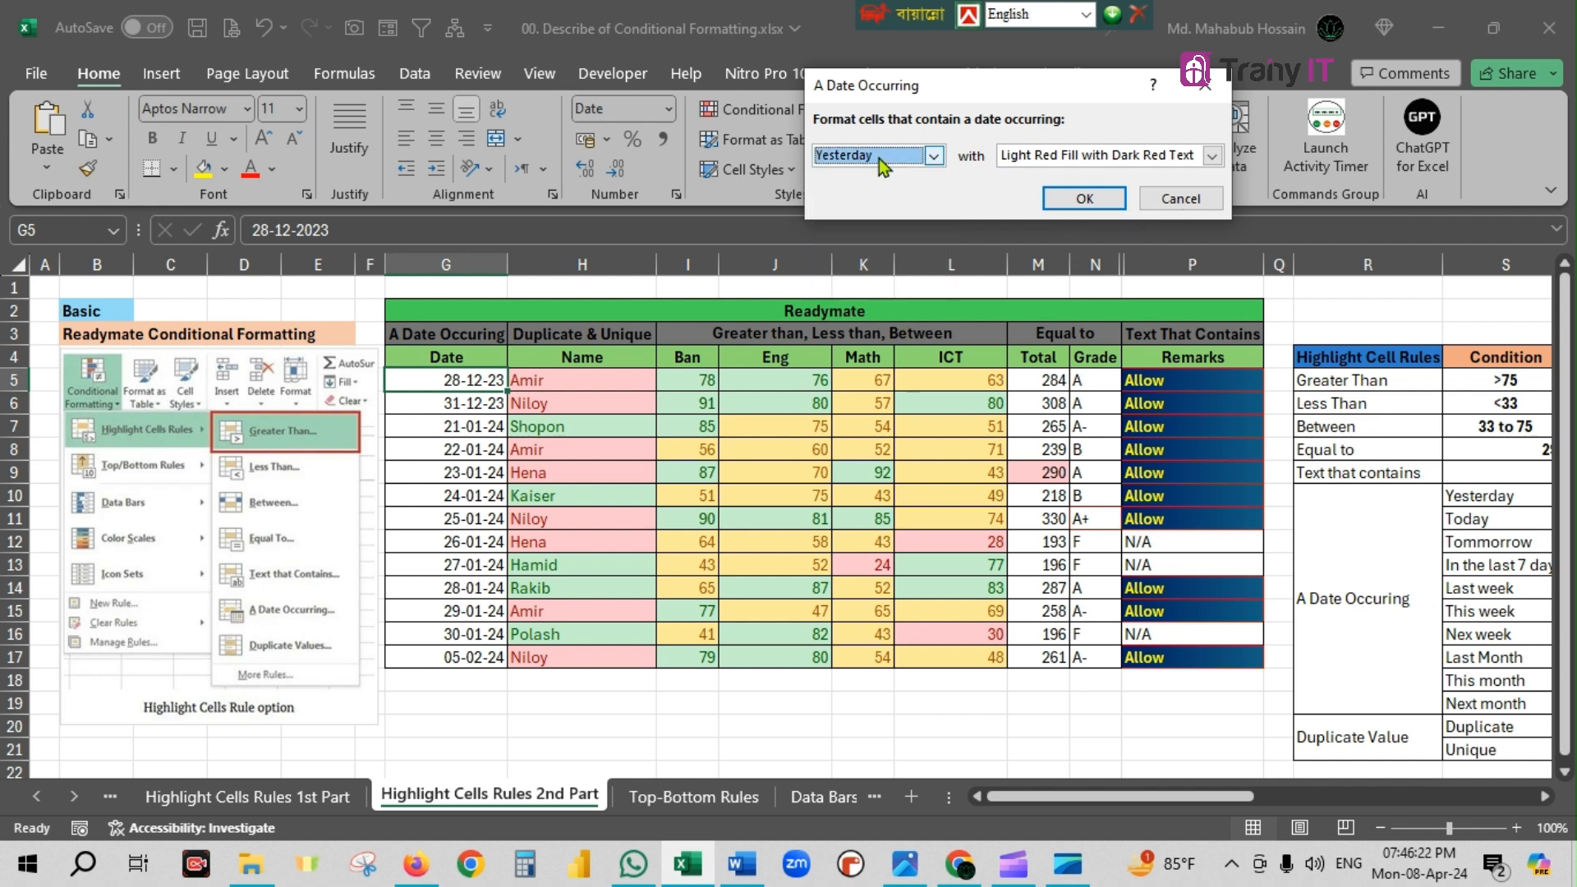
left_click(1180, 199)
left_click(625, 425)
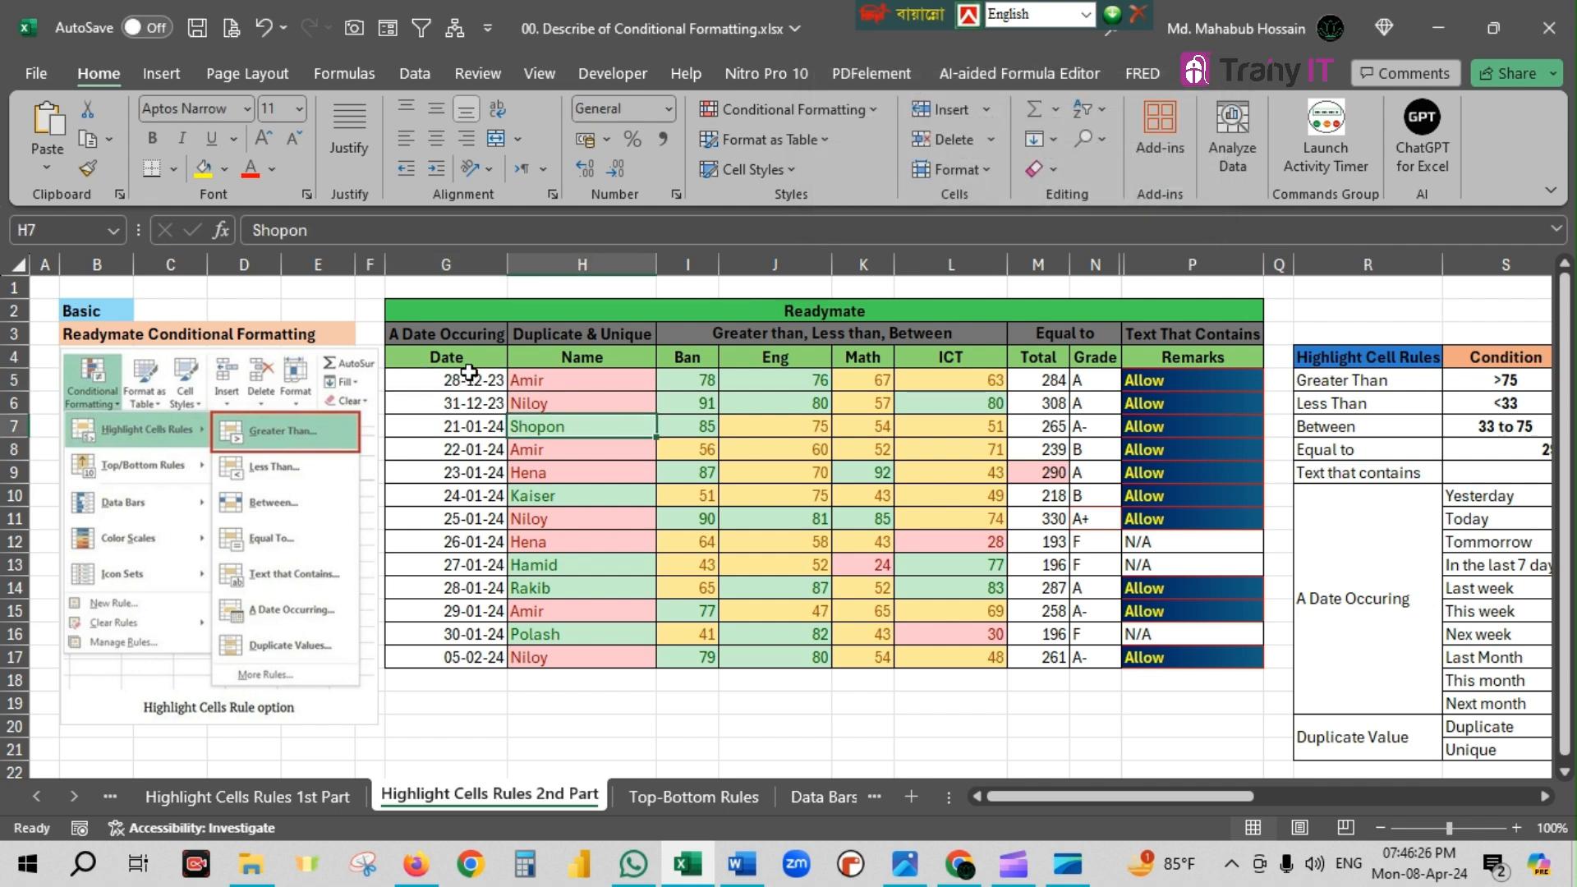
- Enter 01-04-2024 in G5 and fill the Date column with consecutive days down to G17
left_click_drag(462, 379, 461, 658)
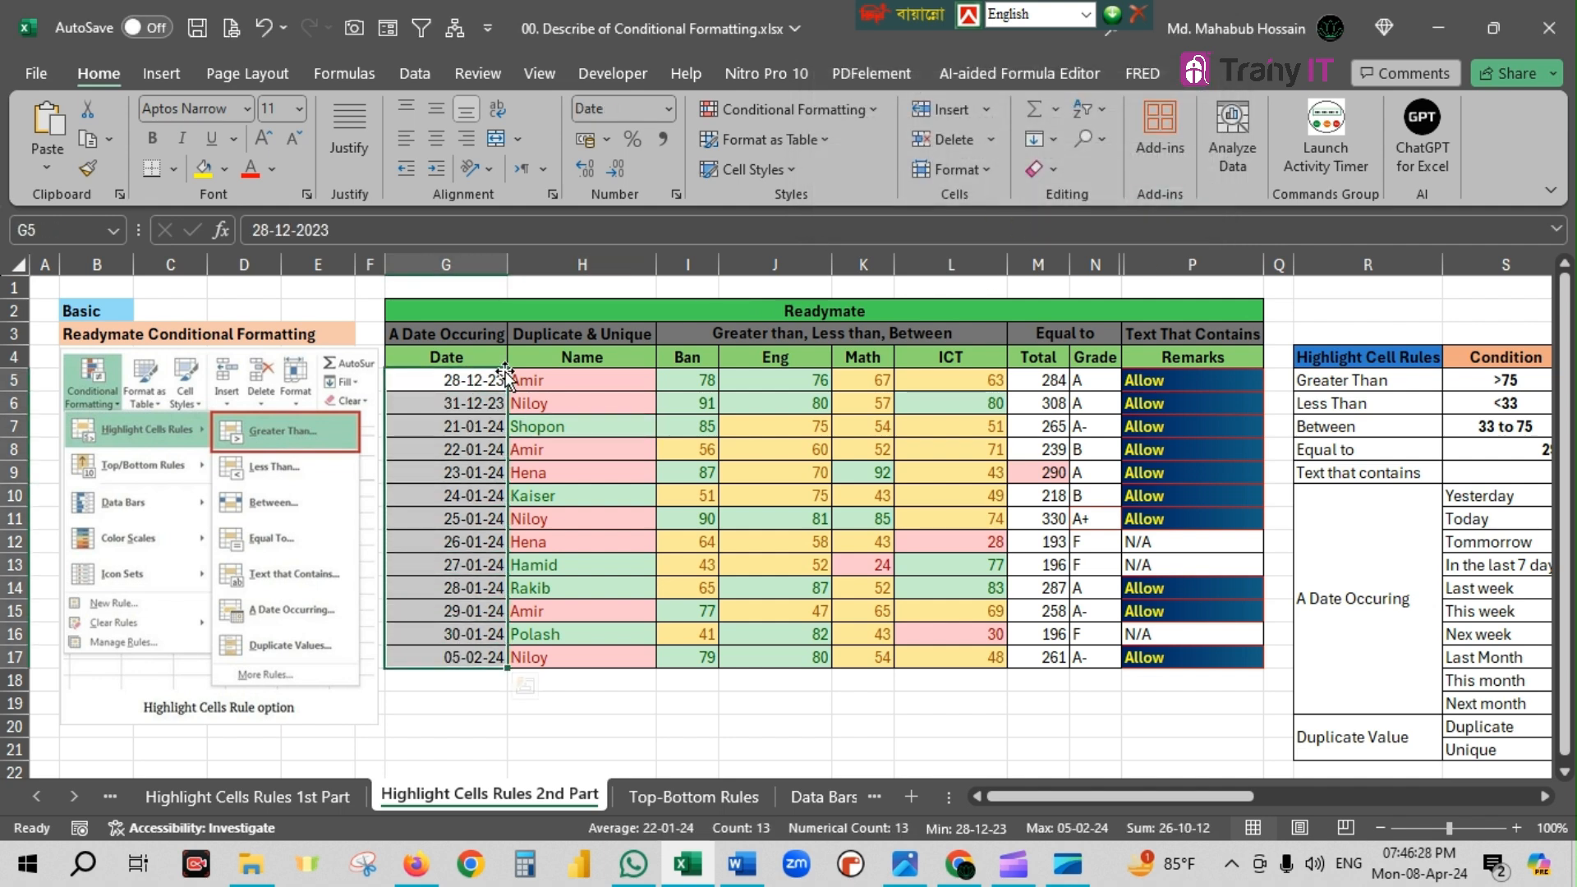
left_click(475, 379)
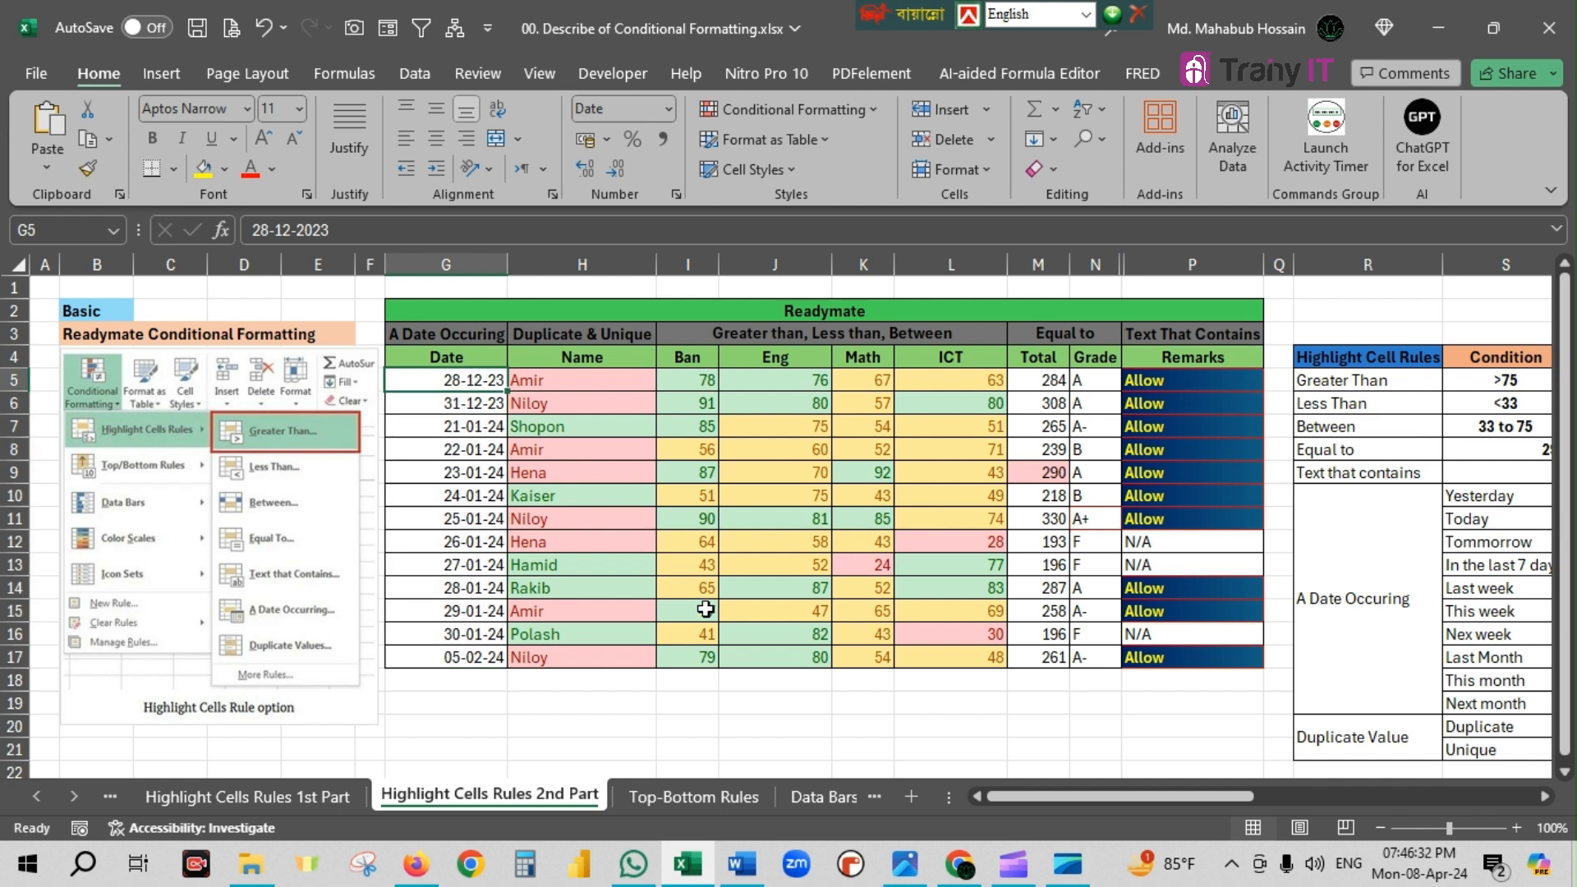
type("01-")
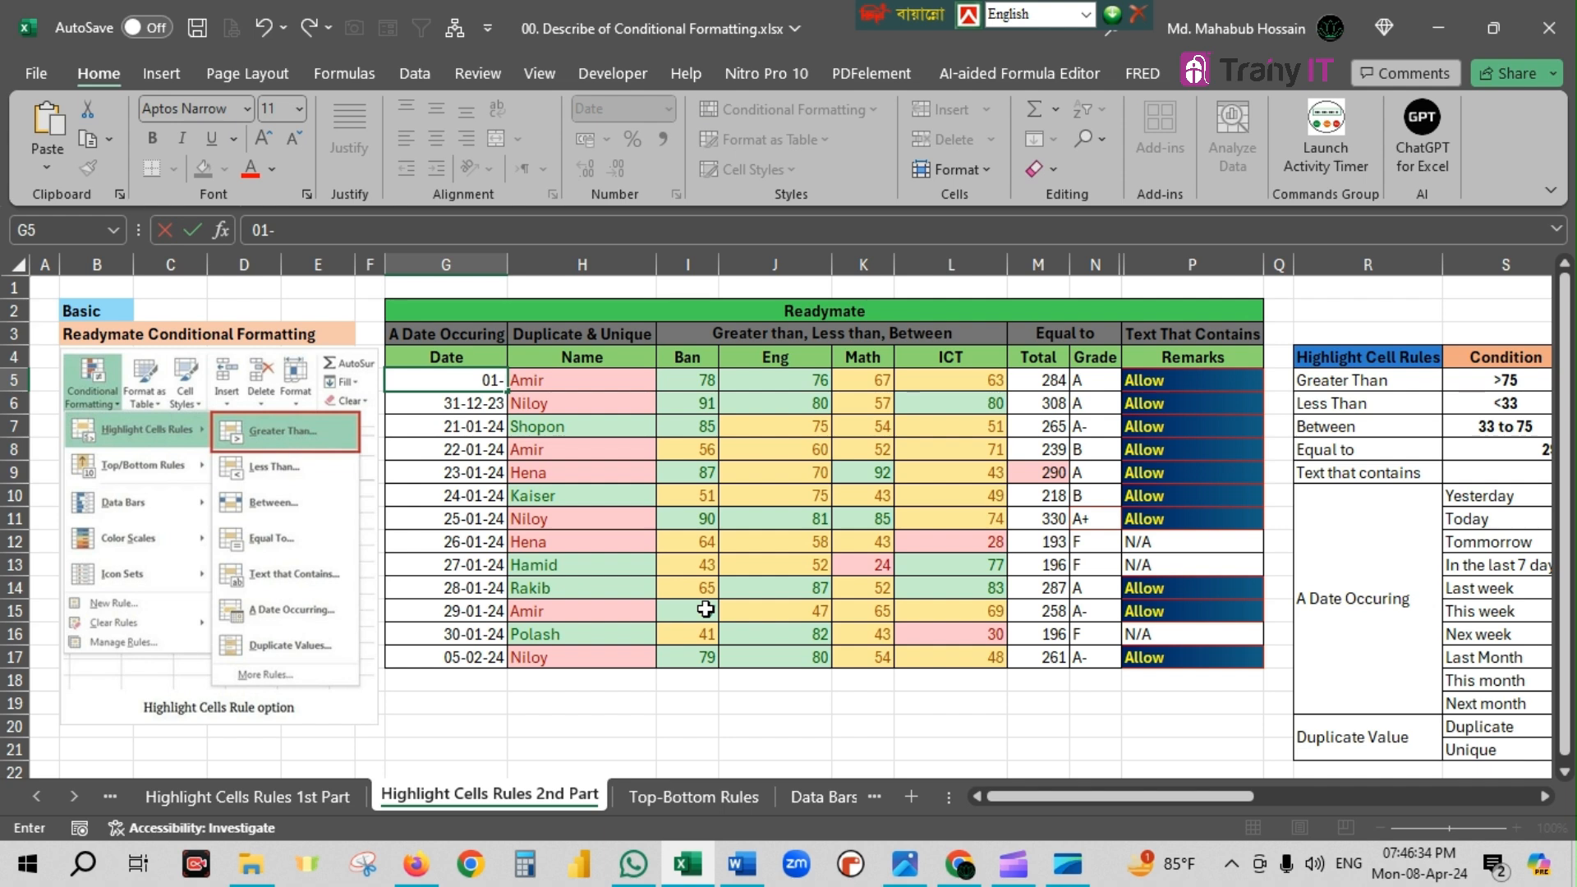
type("04-2024")
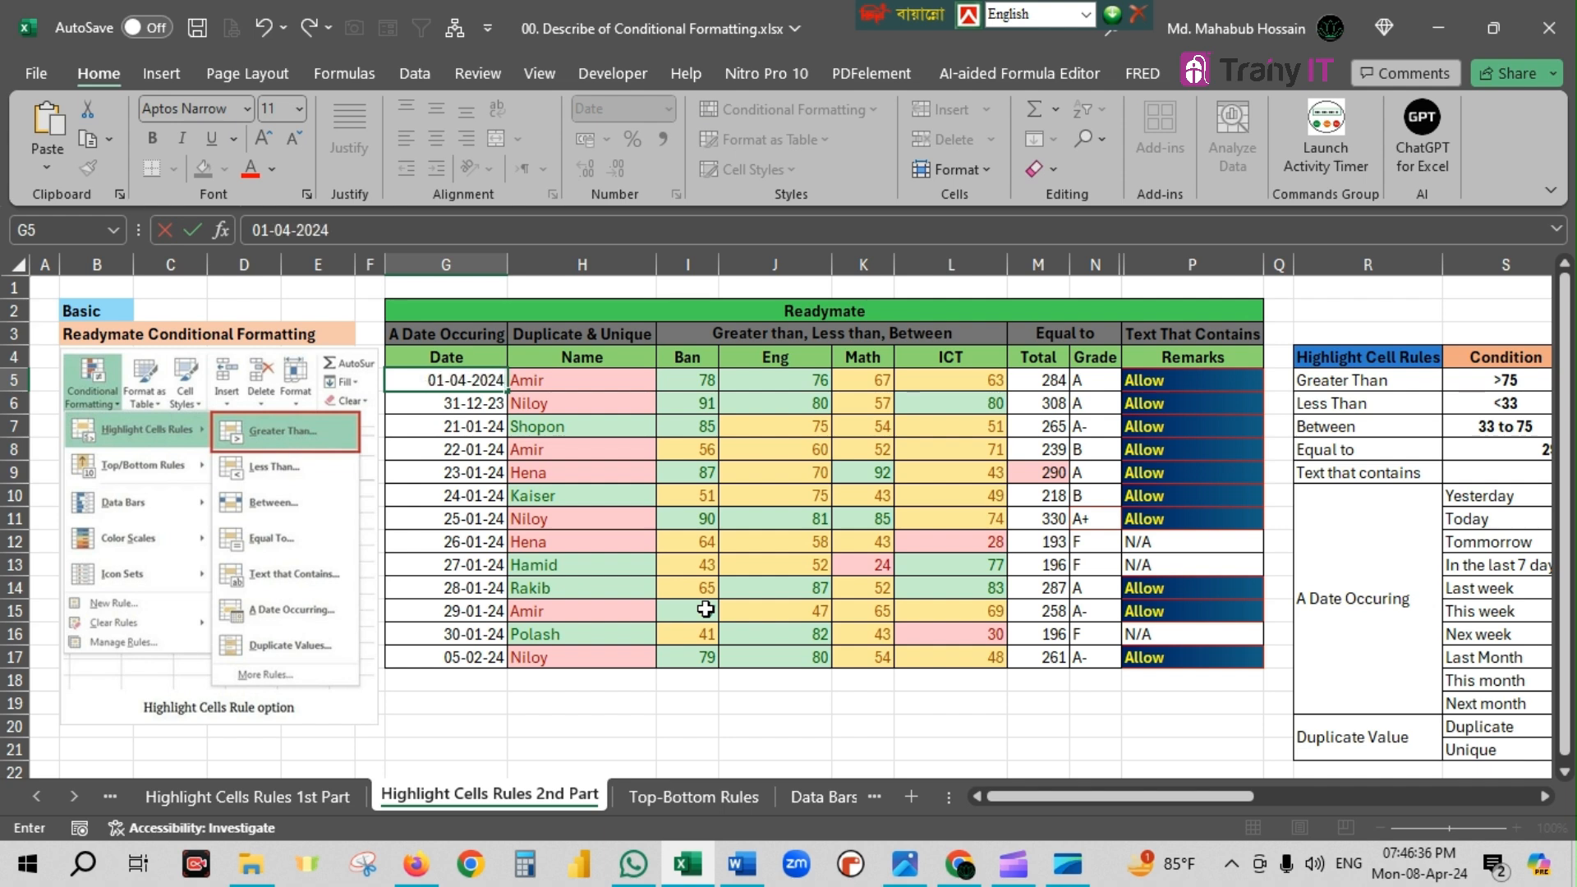
key("Return")
left_click(500, 386)
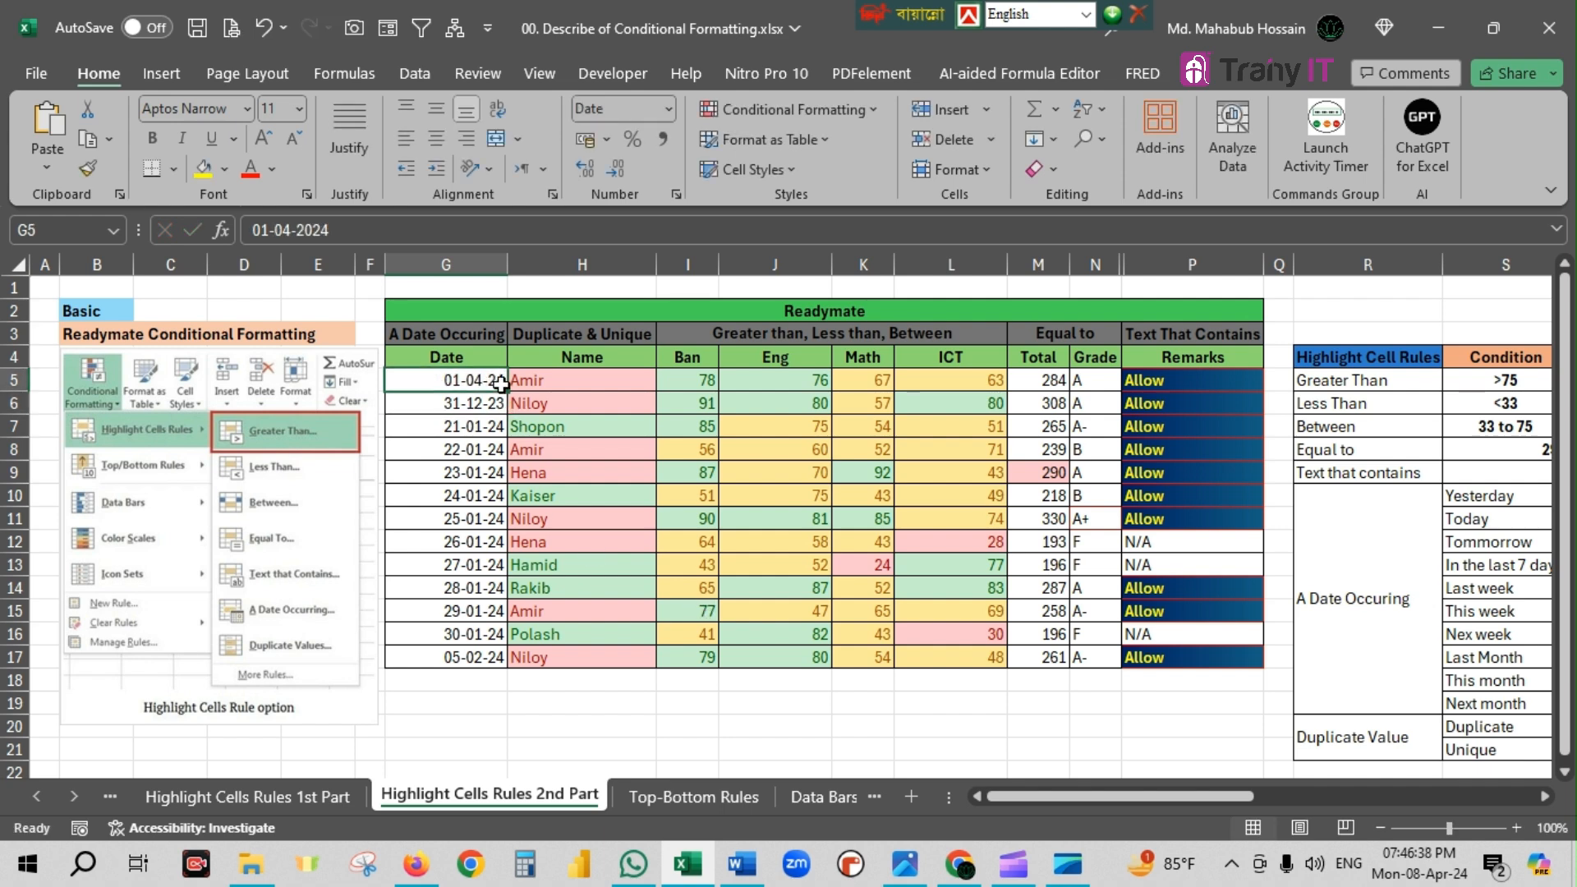
left_click_drag(503, 392, 461, 662)
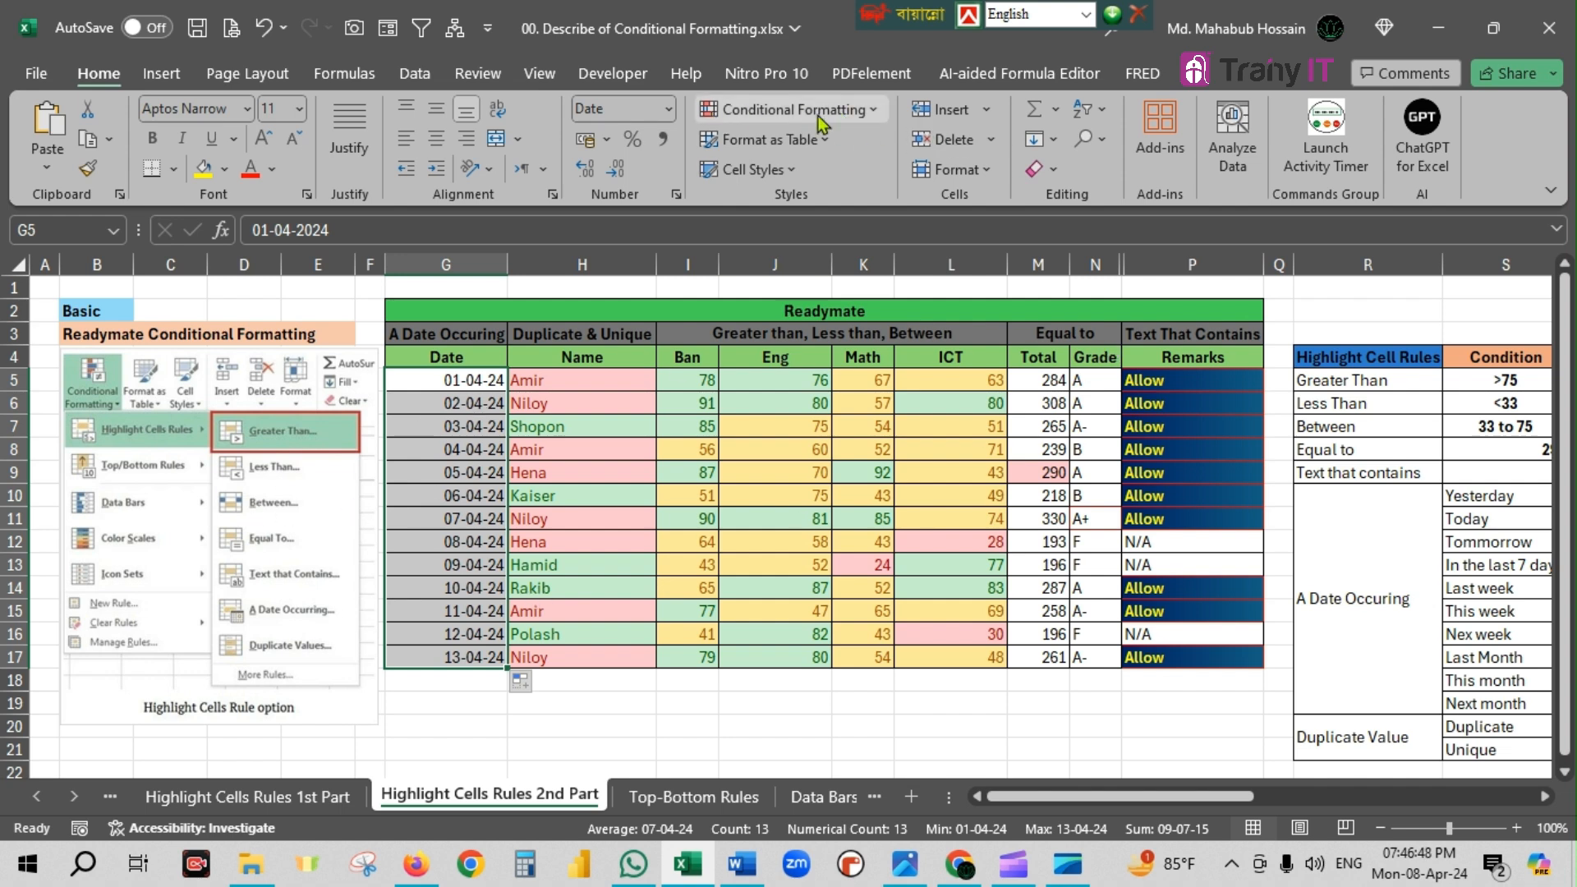
- Highlight yesterday's date in G5:G17 with an A Date Occurring rule using Yellow Fill with Dark Yellow Text
left_click(871, 114)
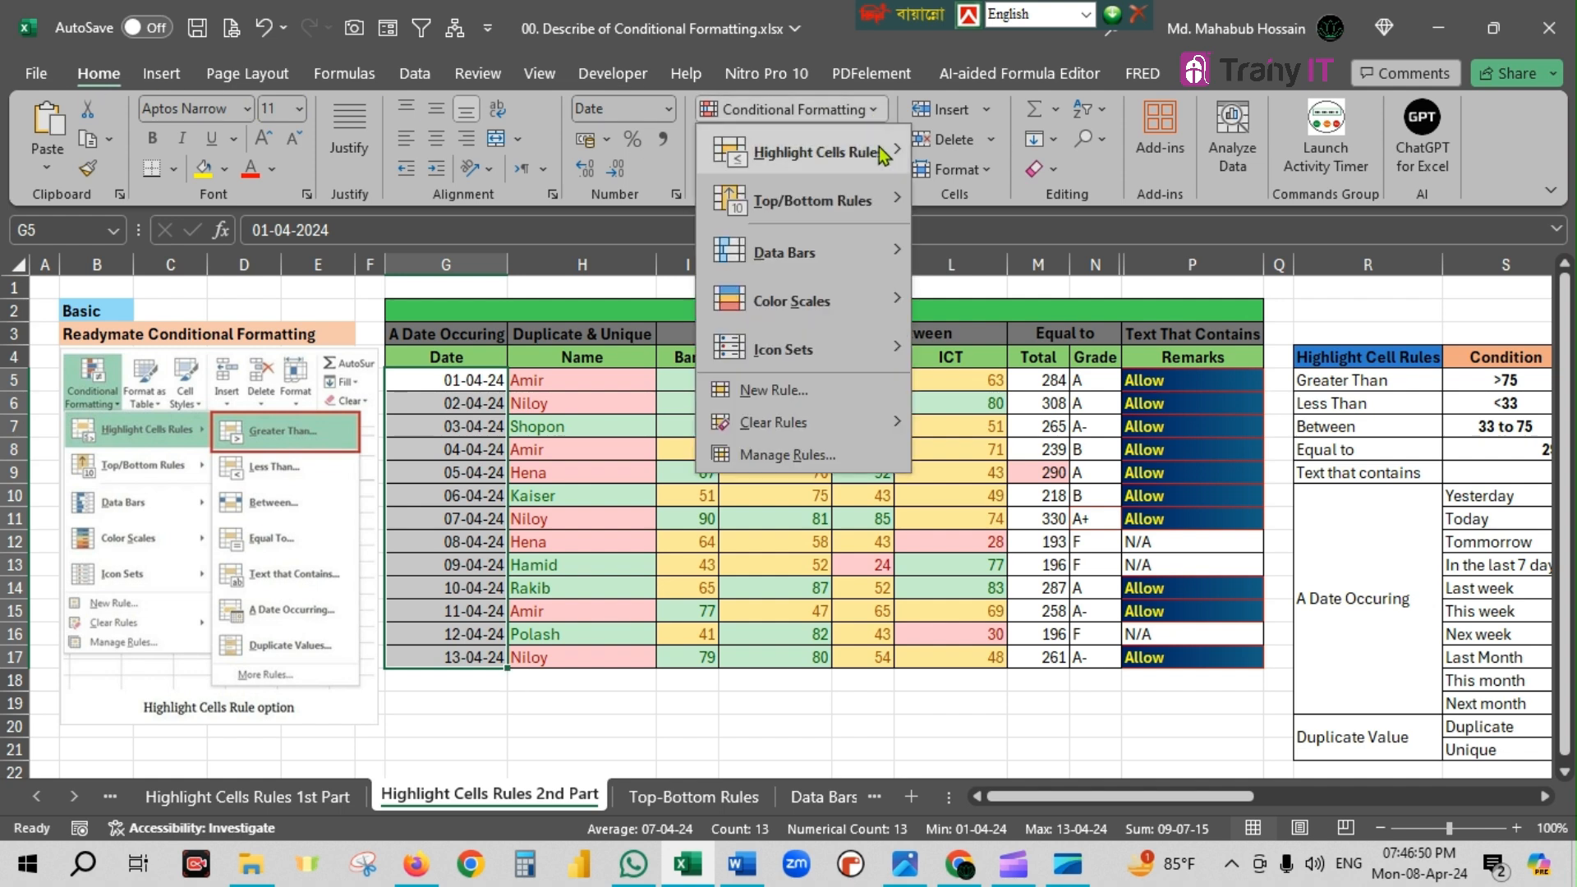
mouse_move(883, 154)
left_click(1039, 394)
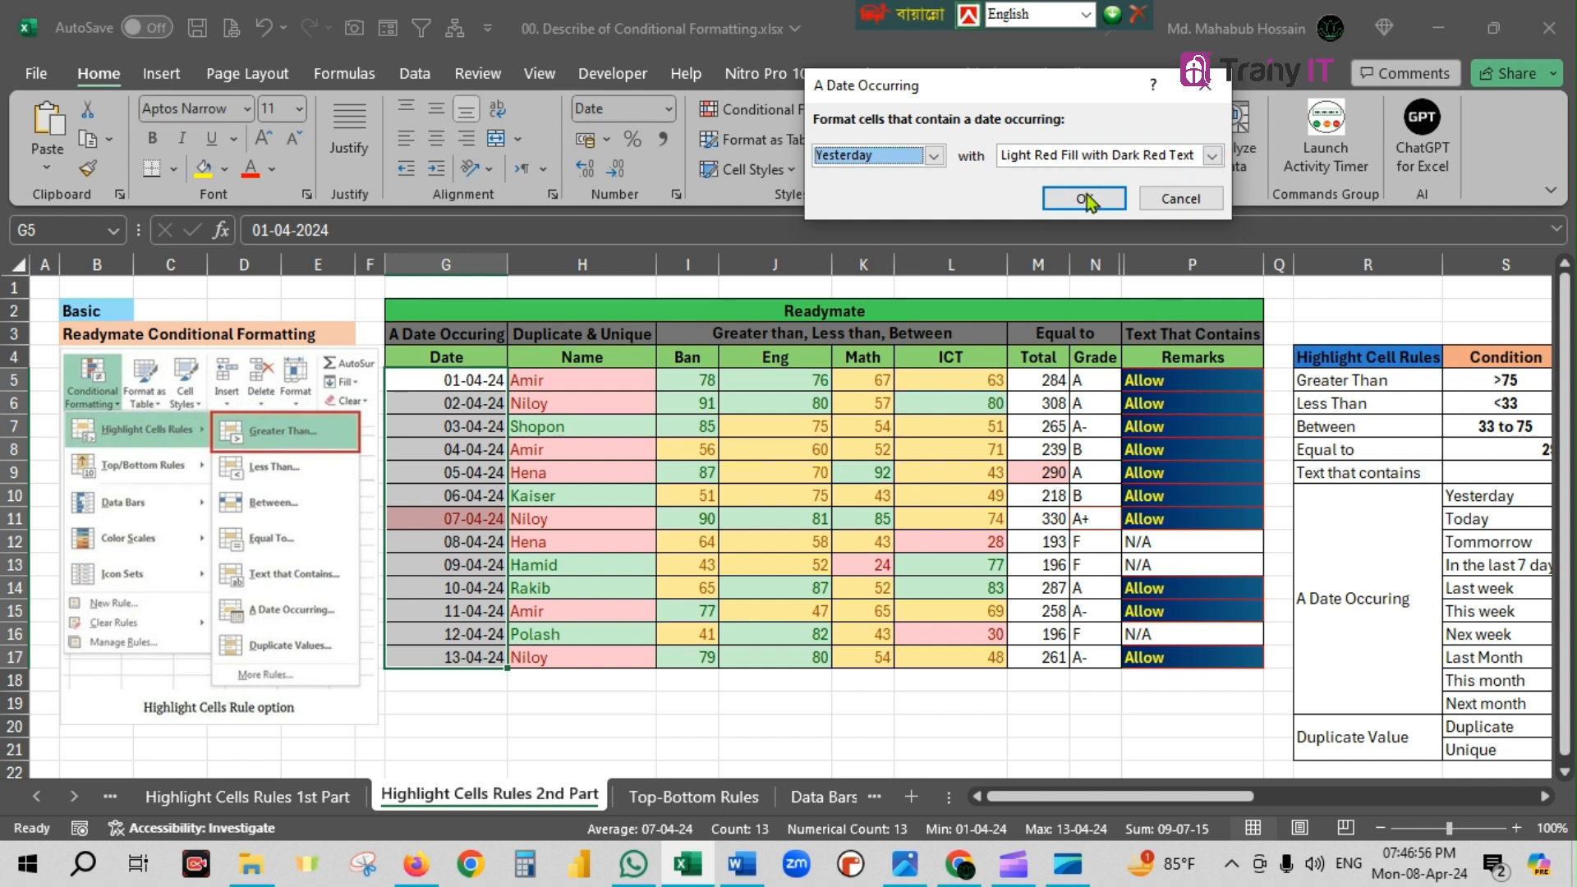
left_click(1212, 156)
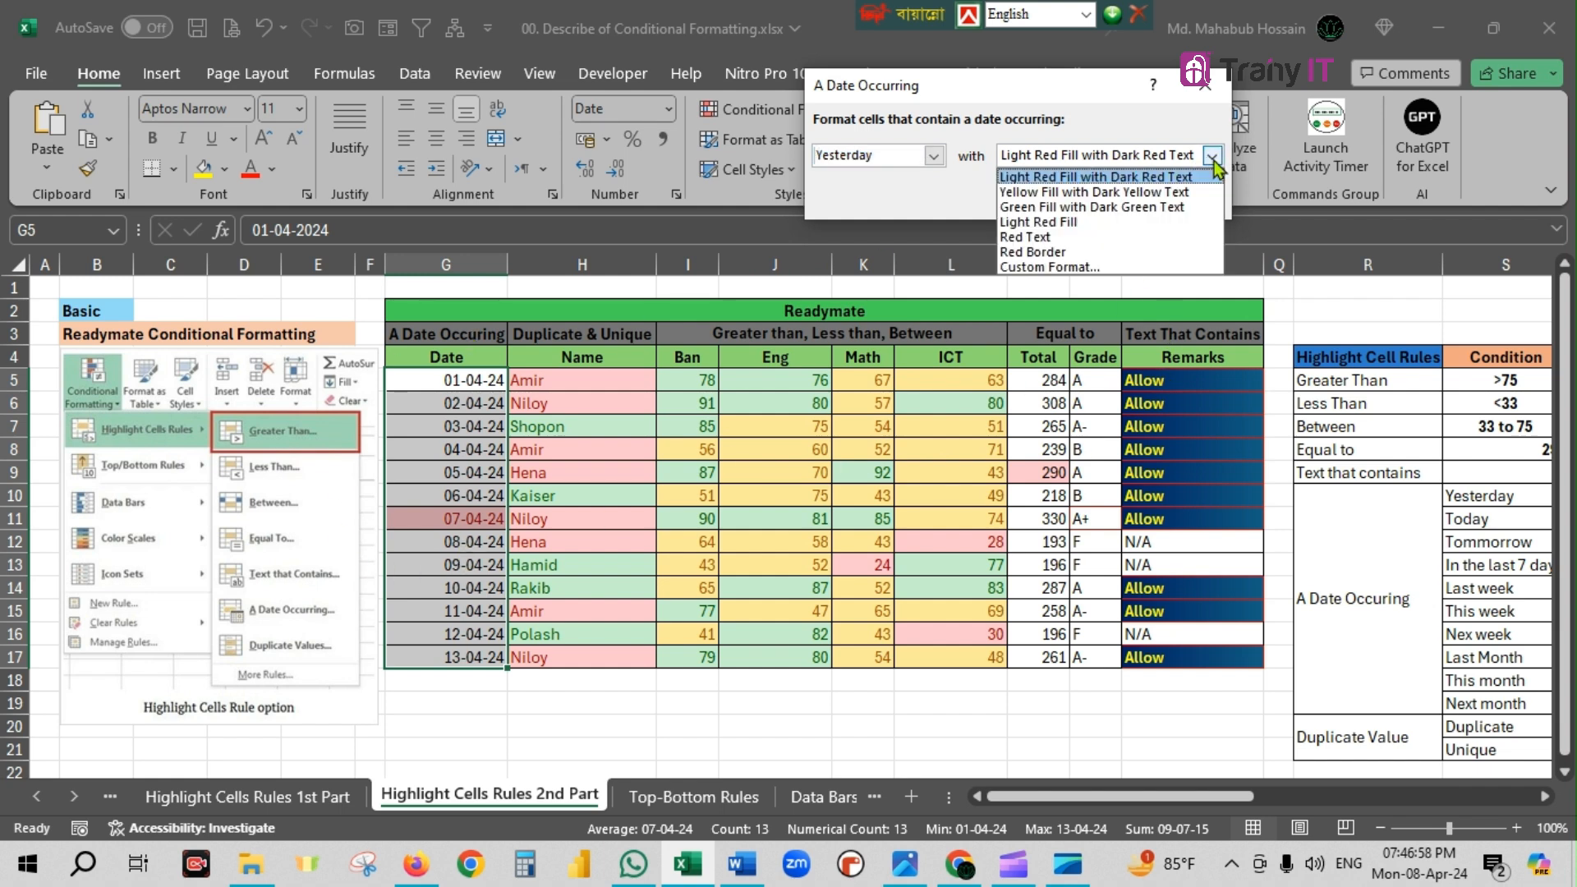
left_click(1106, 192)
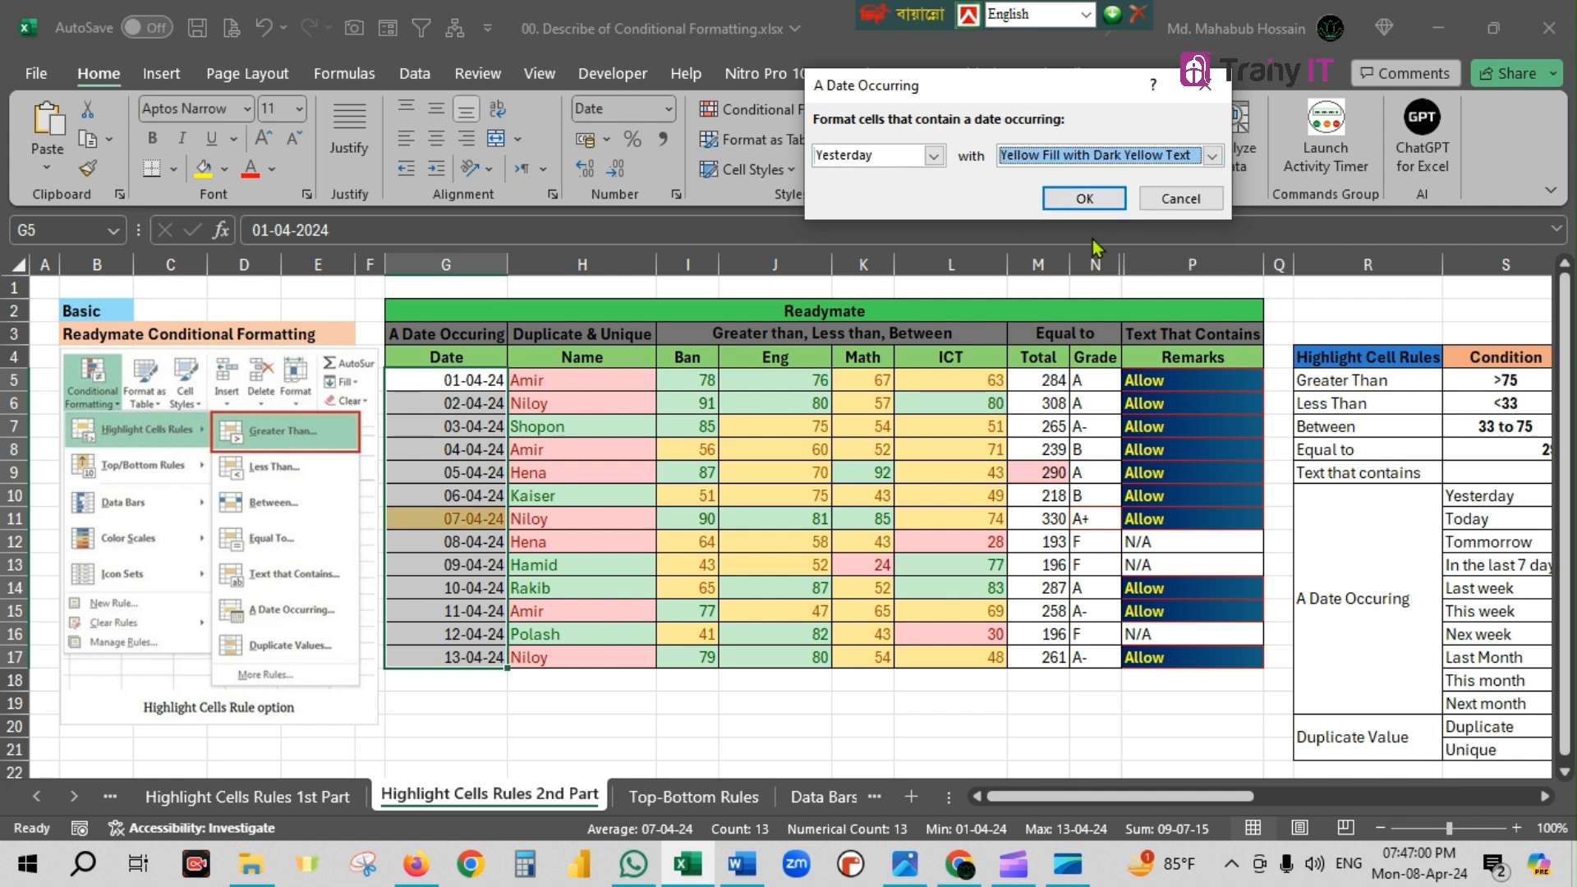
left_click(1092, 200)
left_click(498, 543)
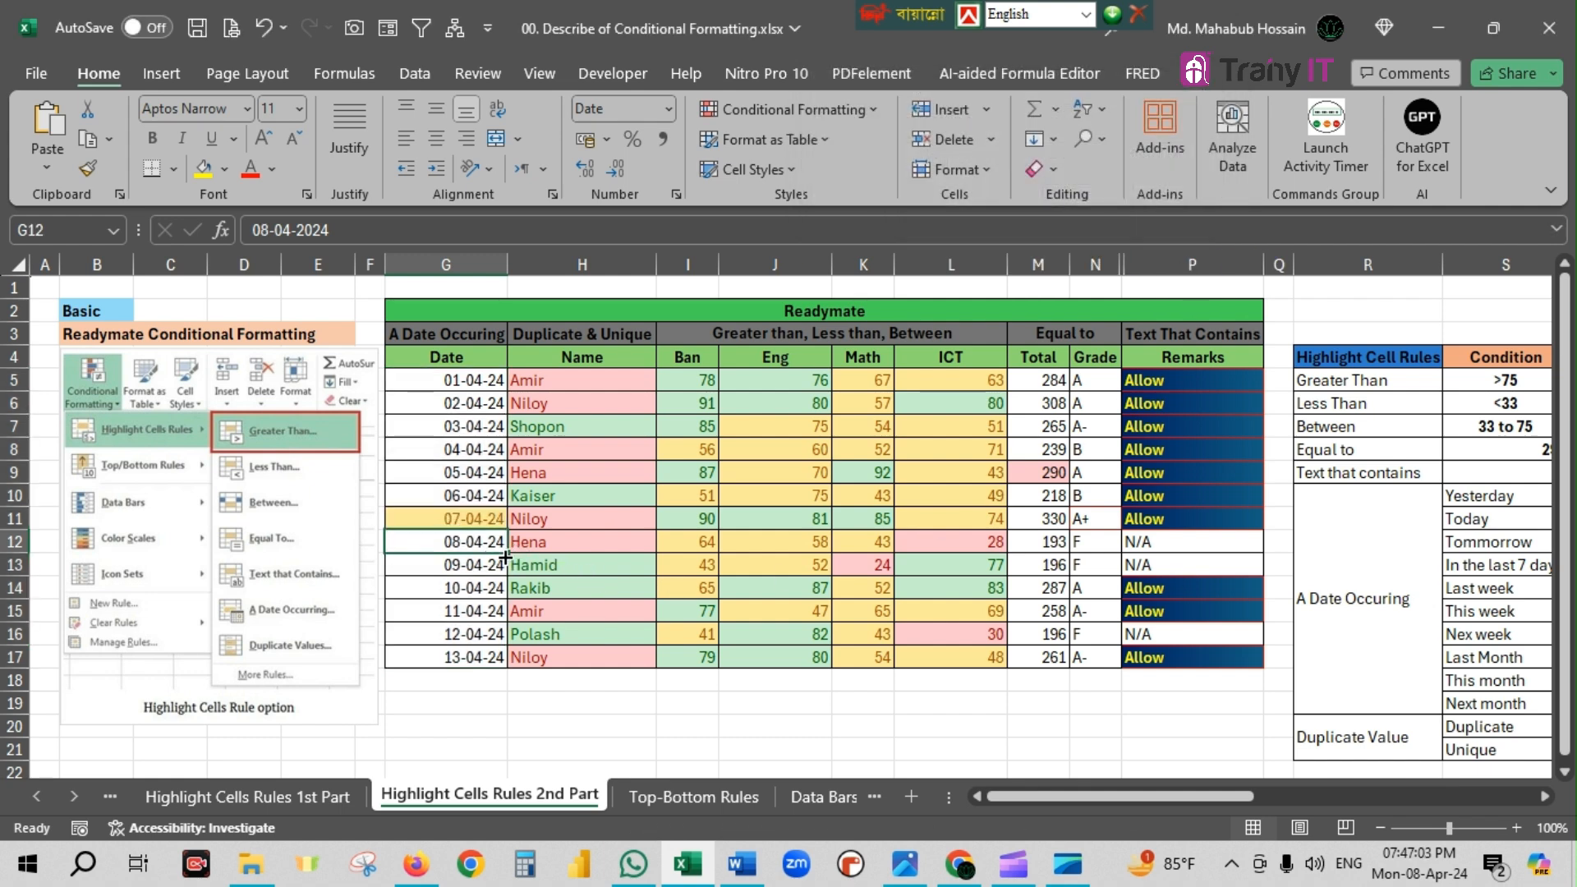
left_click(486, 516)
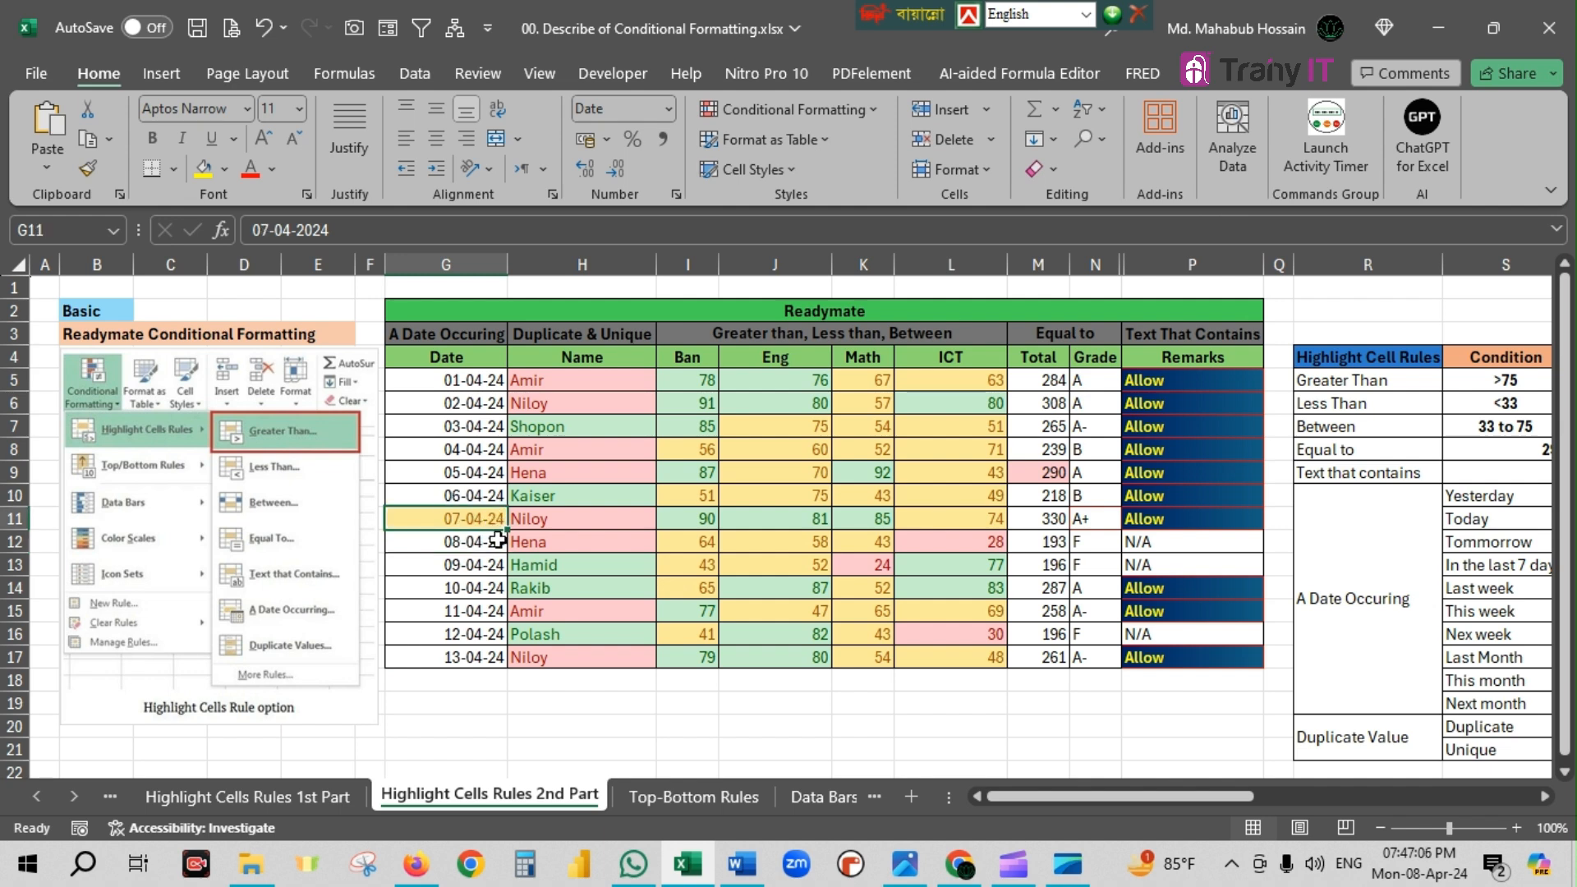
- Add an A Date Occurring rule to G5:G17 that marks today's date using Green Fill with Dark Green Text
left_click_drag(484, 379, 476, 657)
left_click(872, 109)
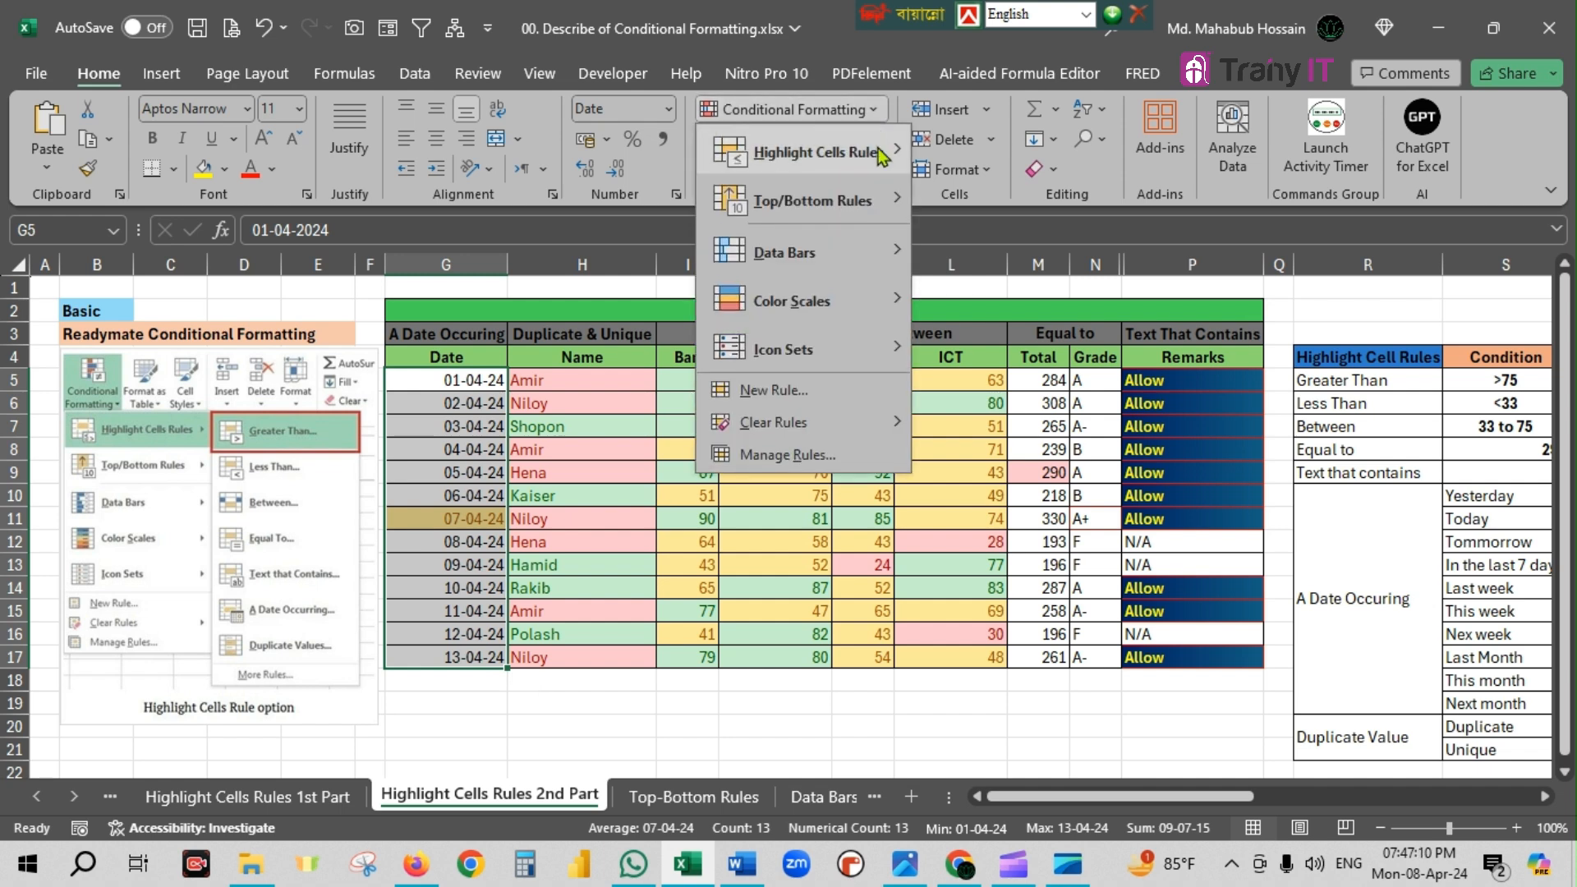
mouse_move(813, 150)
left_click(1013, 396)
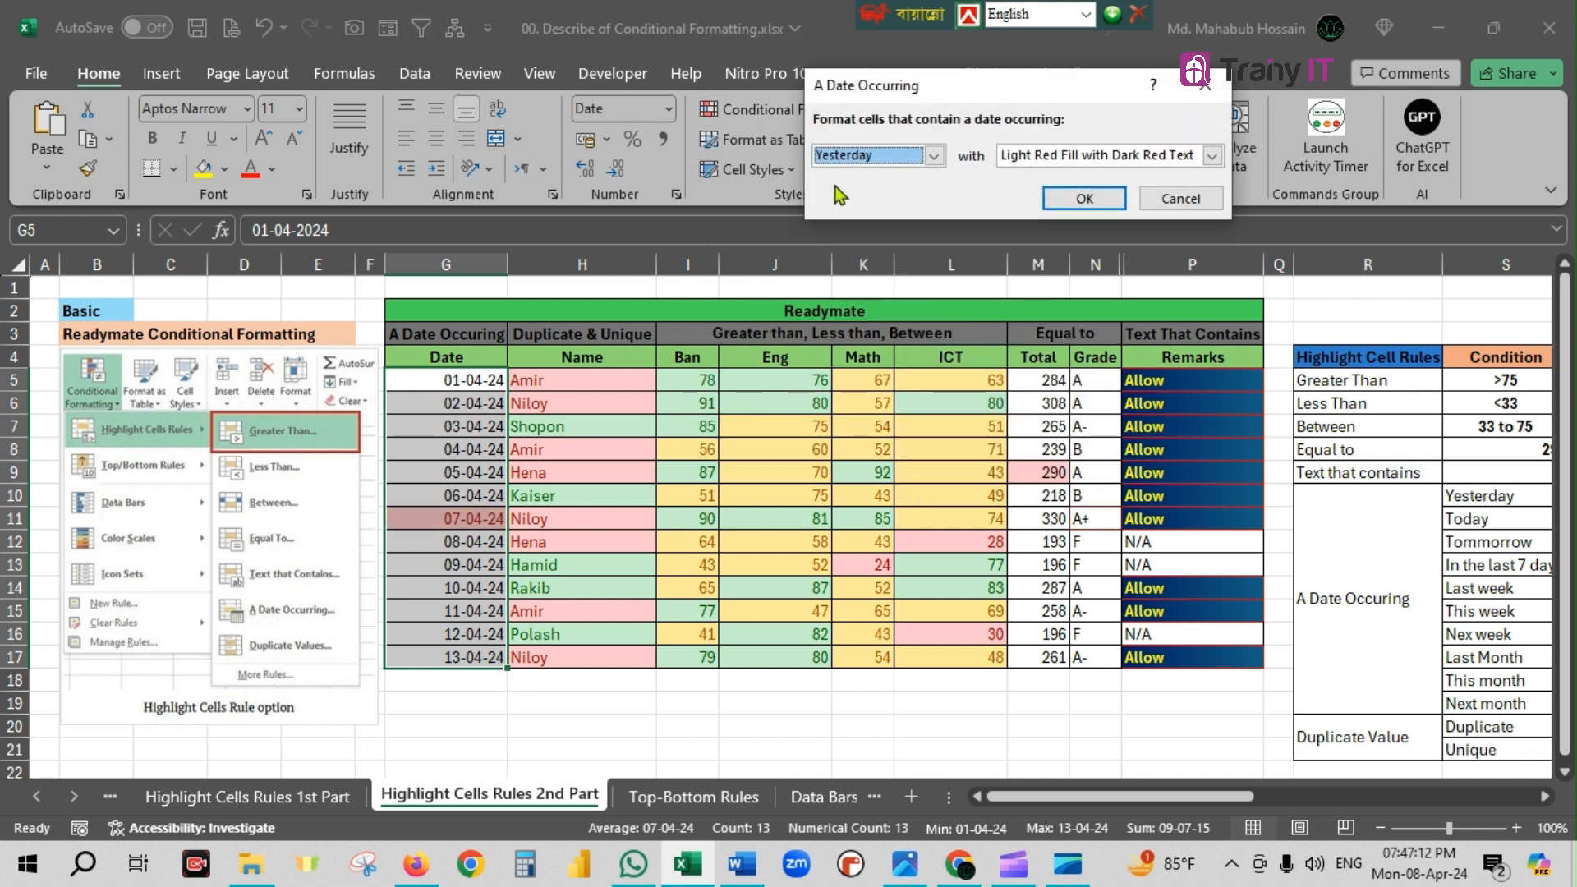
left_click(933, 156)
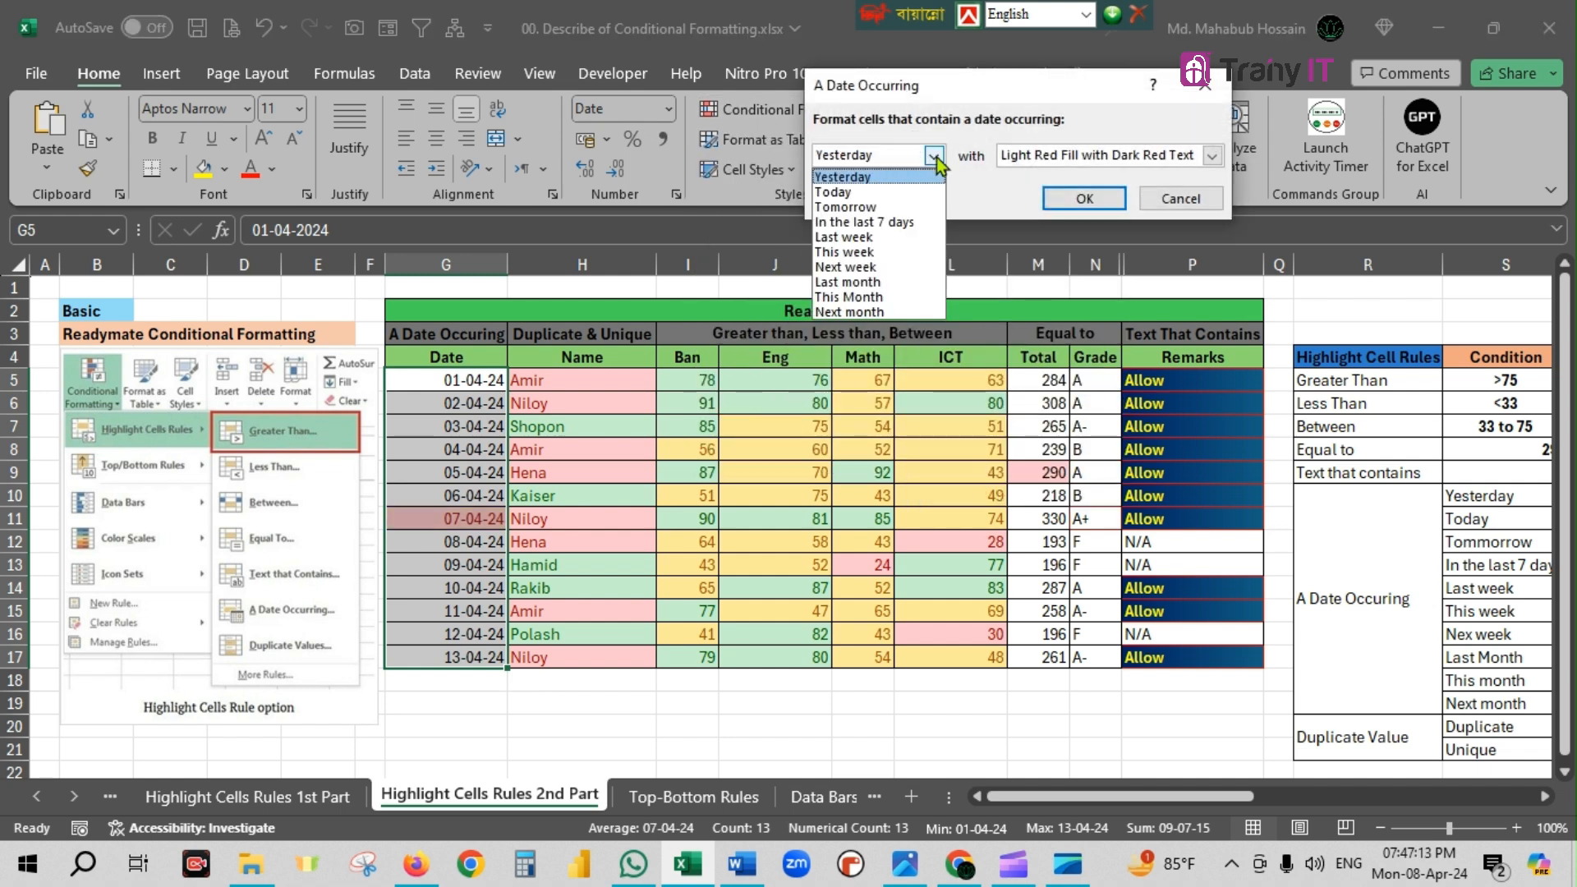
left_click(889, 197)
left_click(1213, 156)
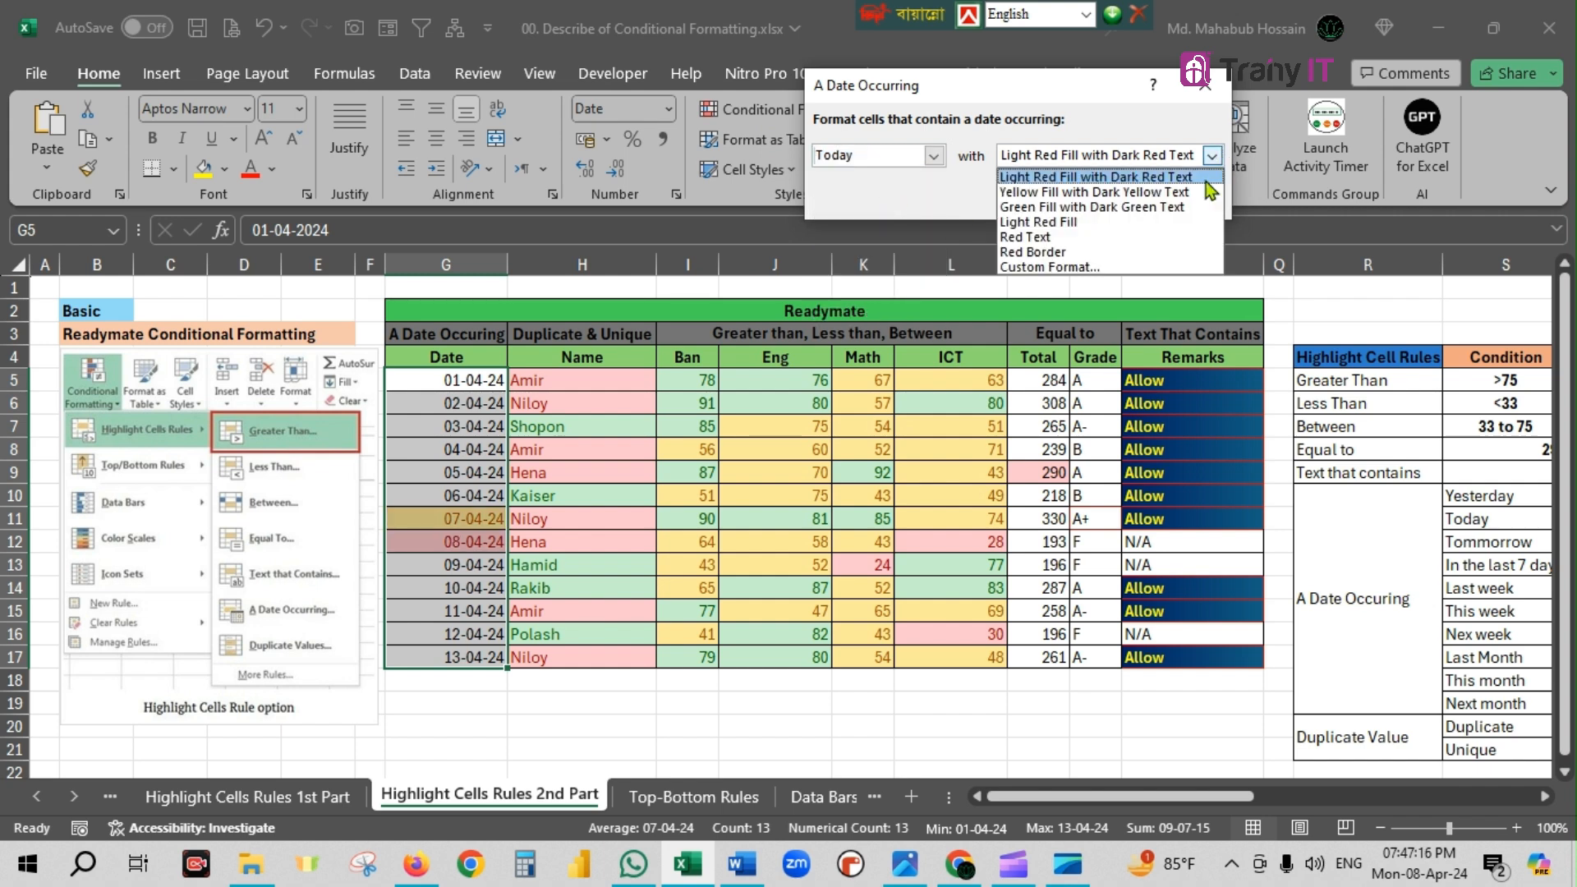
left_click(1117, 207)
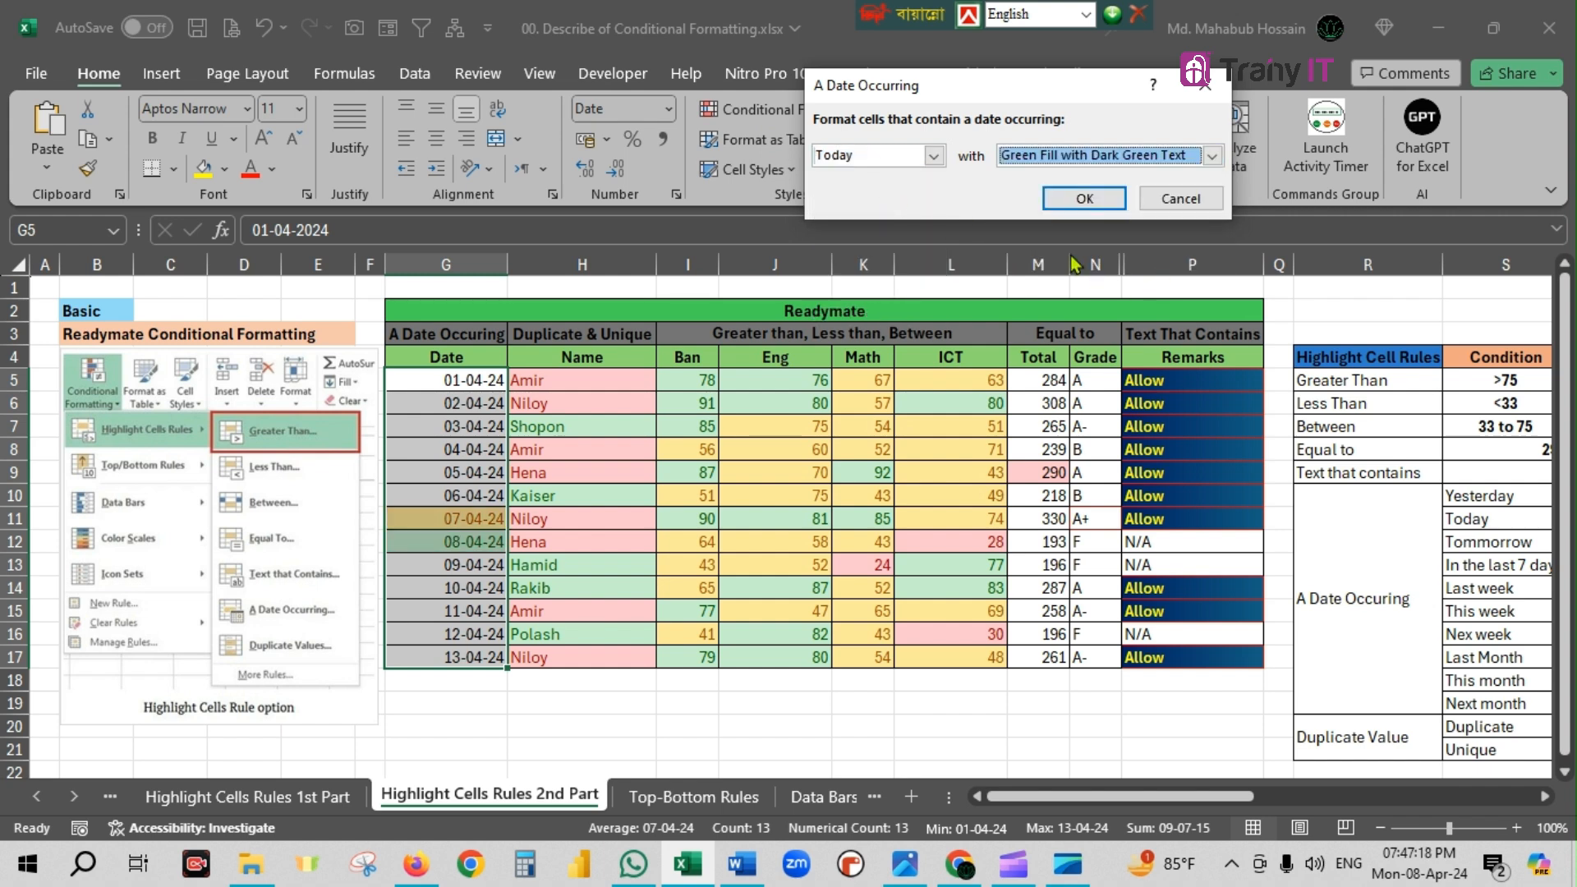
left_click(1080, 203)
left_click(471, 546)
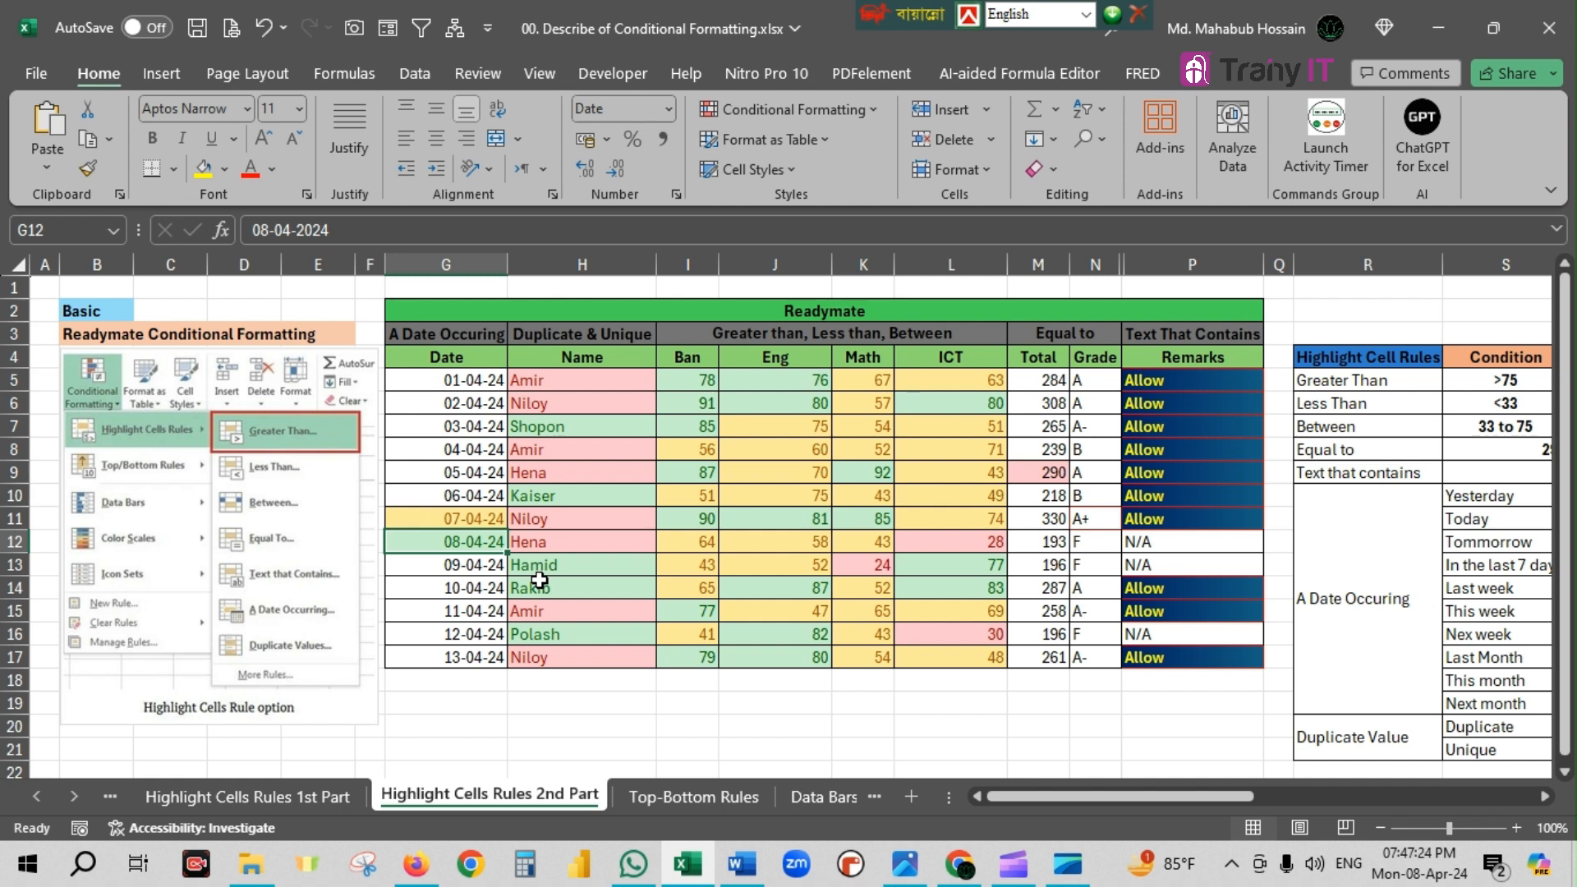
left_click(479, 566)
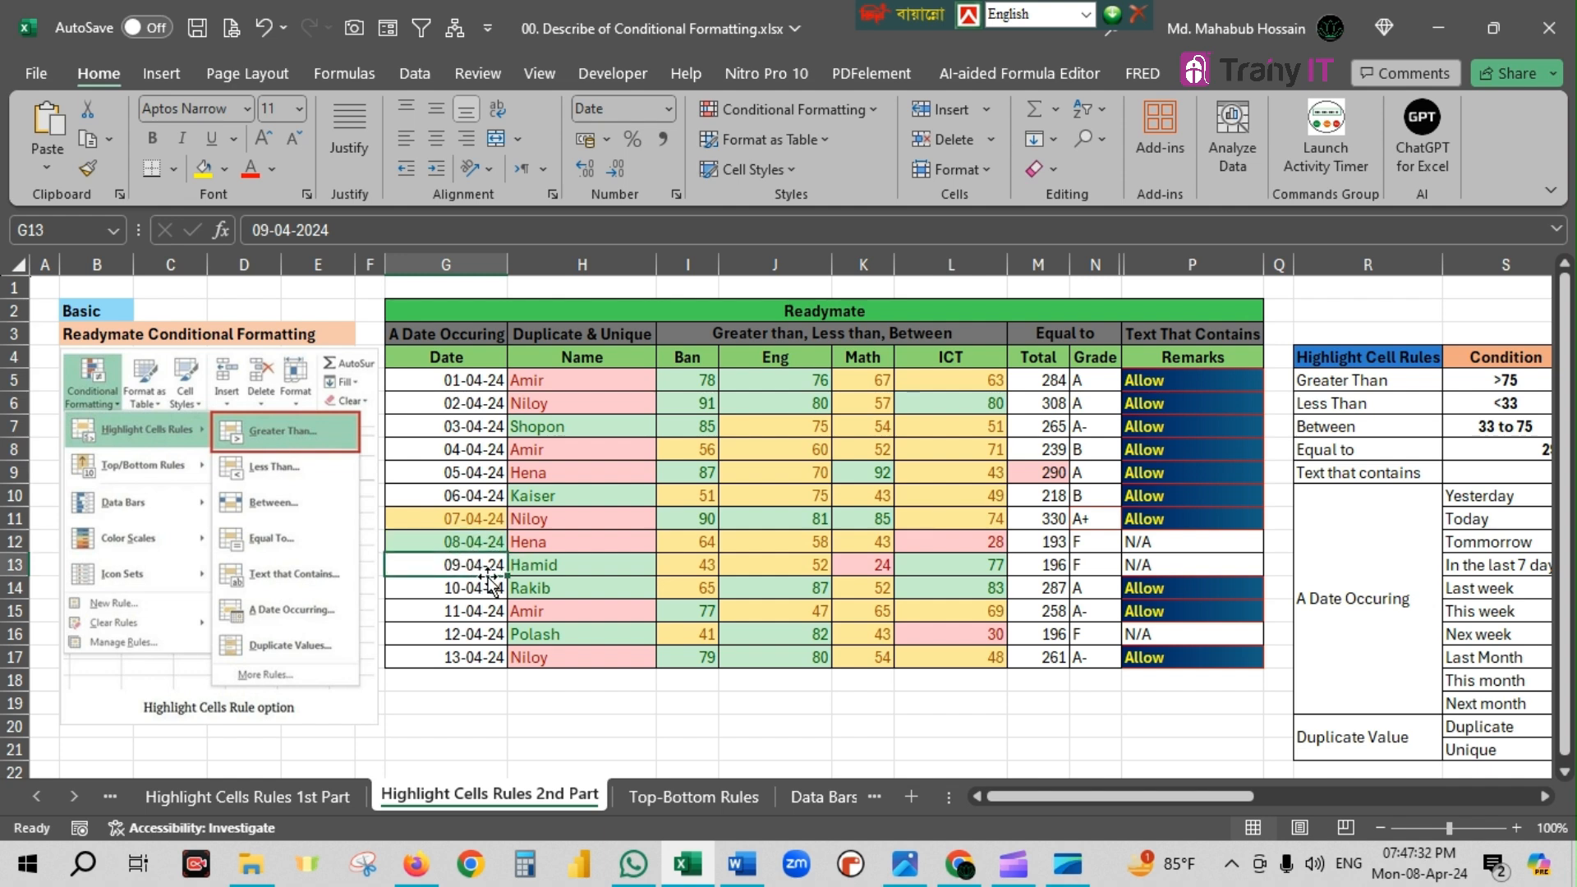
left_click(472, 521)
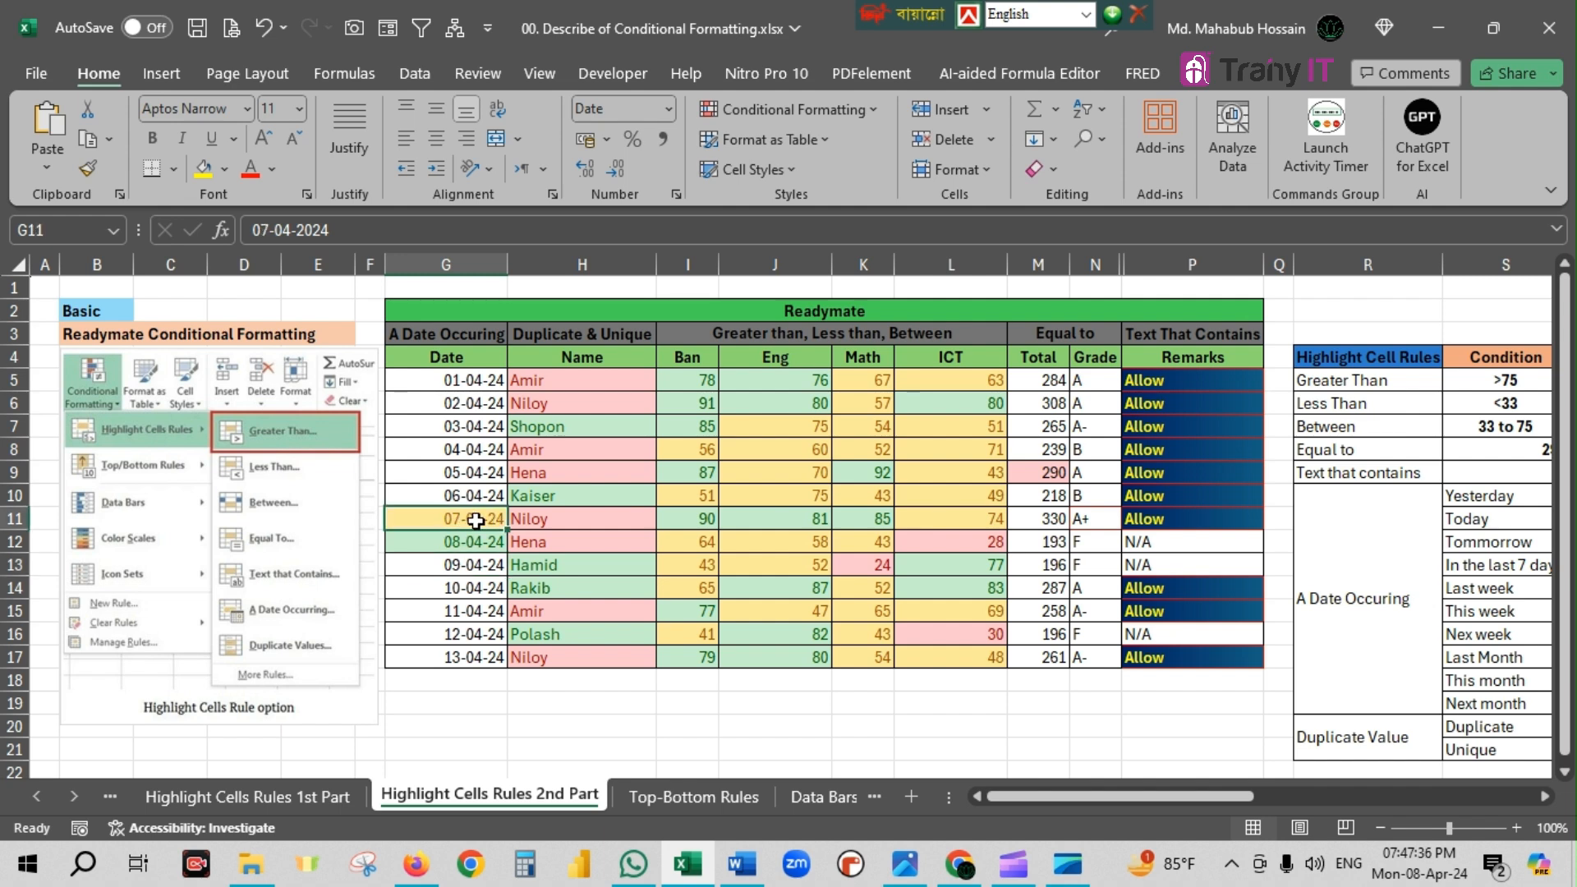
left_click(488, 542)
- Add an A Date Occurring rule to G5:G17 that marks tomorrow's date using Light Red Fill with Dark Red Text
left_click_drag(466, 380, 462, 657)
left_click(876, 113)
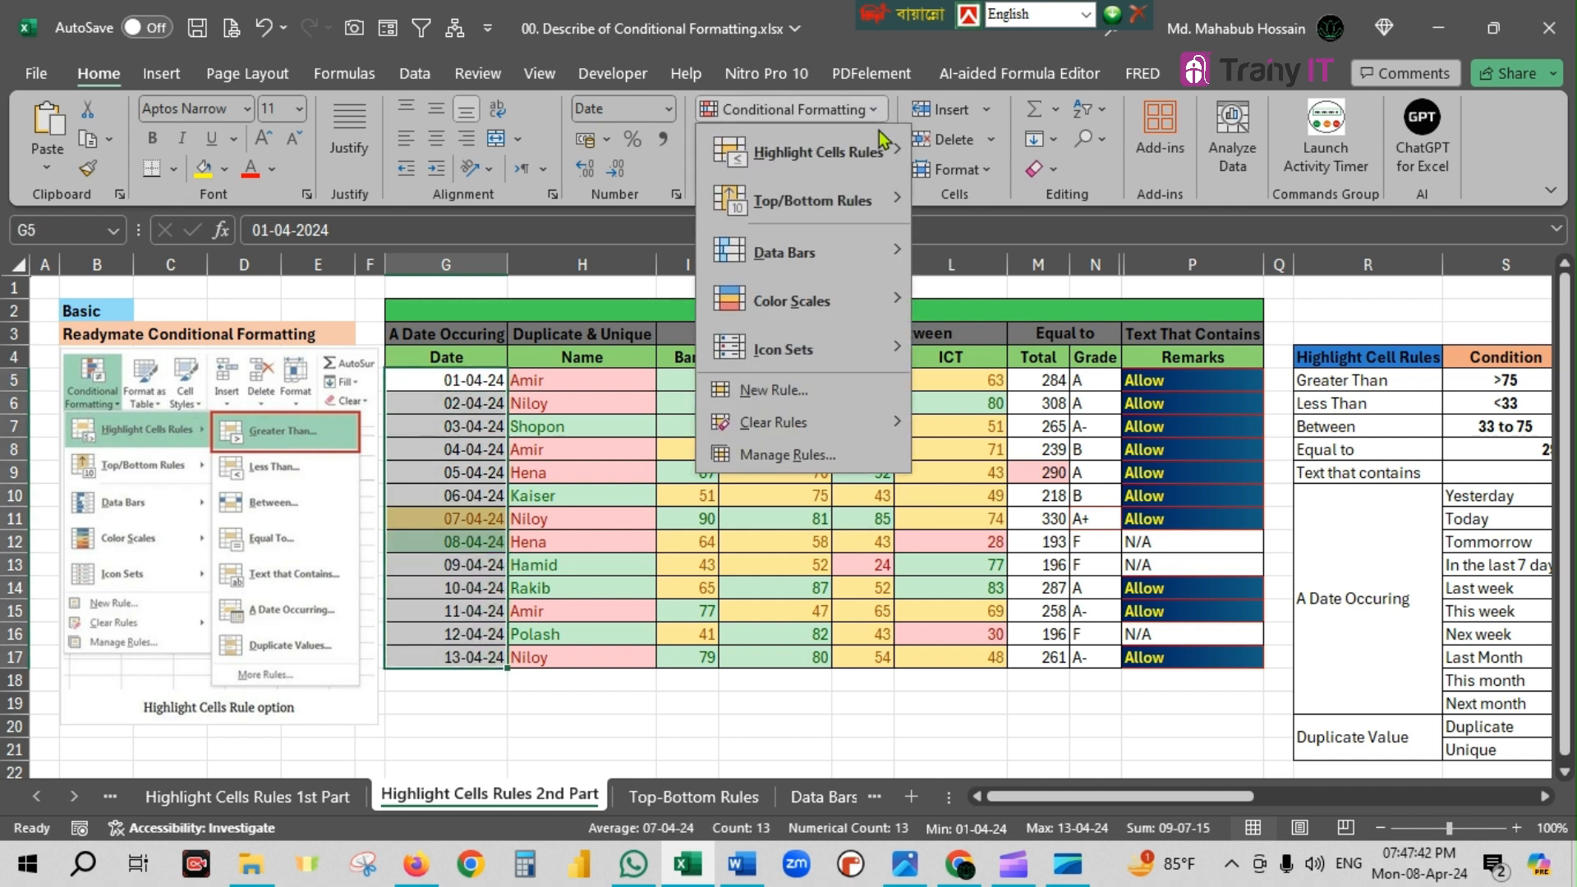
mouse_move(878, 152)
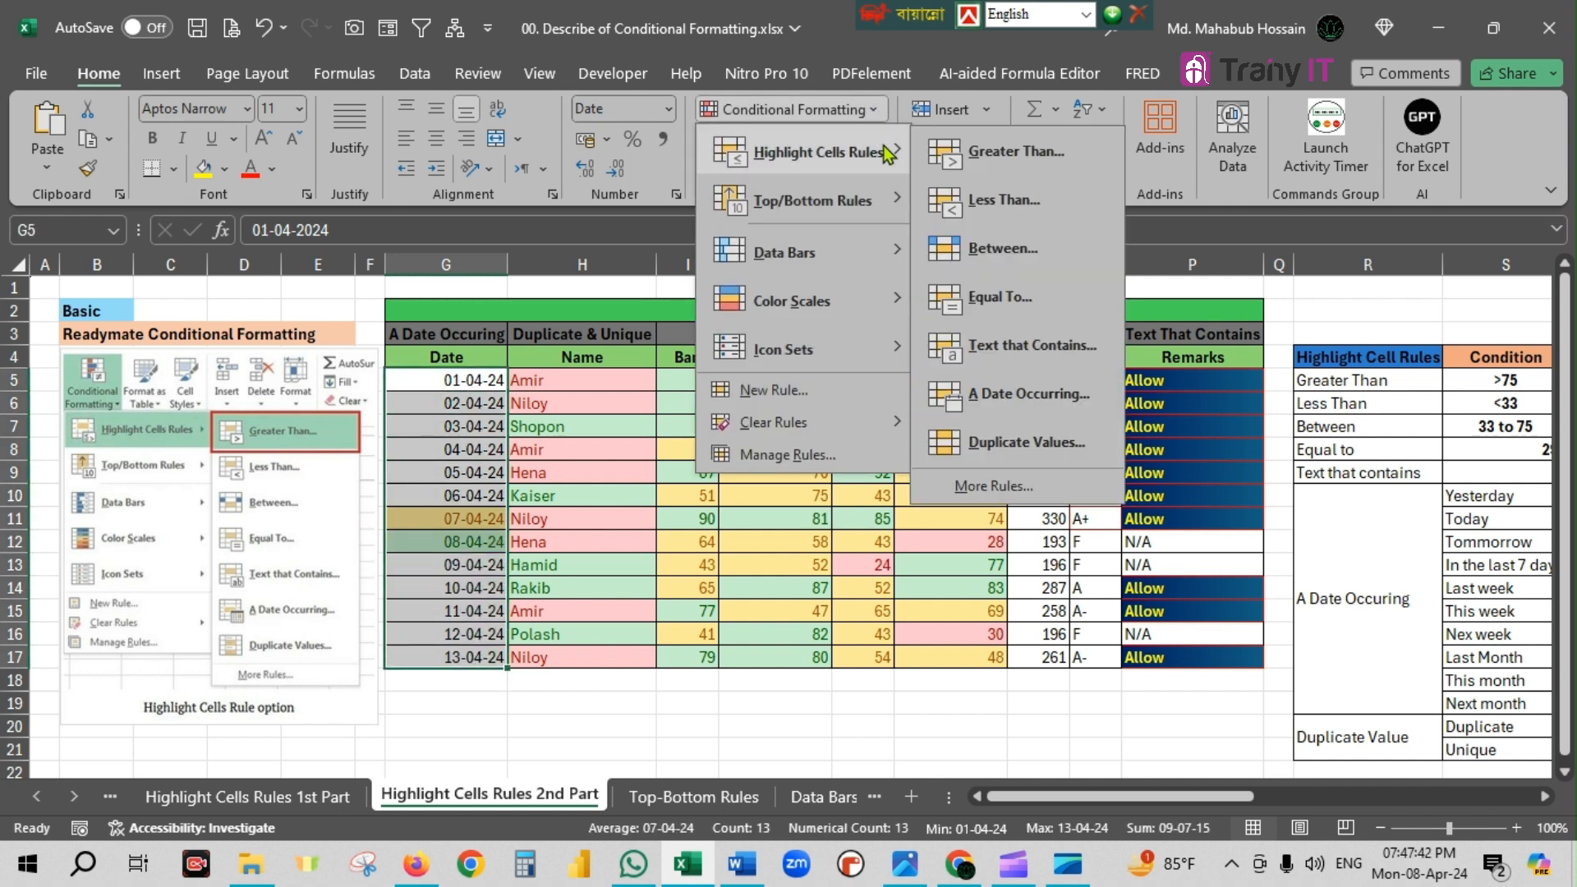
left_click(1033, 395)
left_click(935, 156)
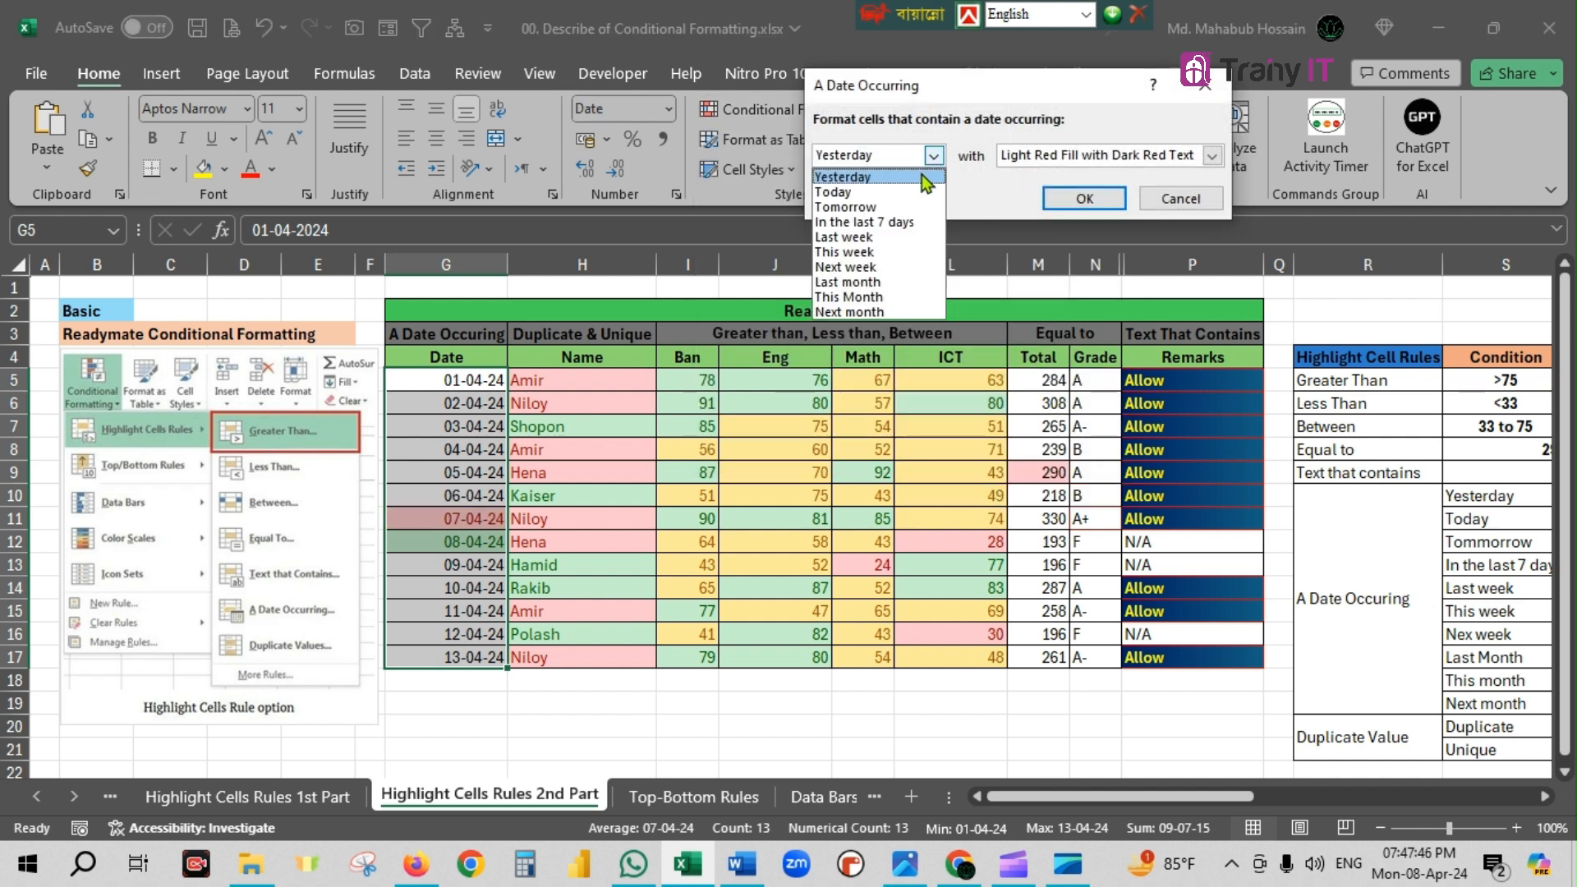
left_click(882, 207)
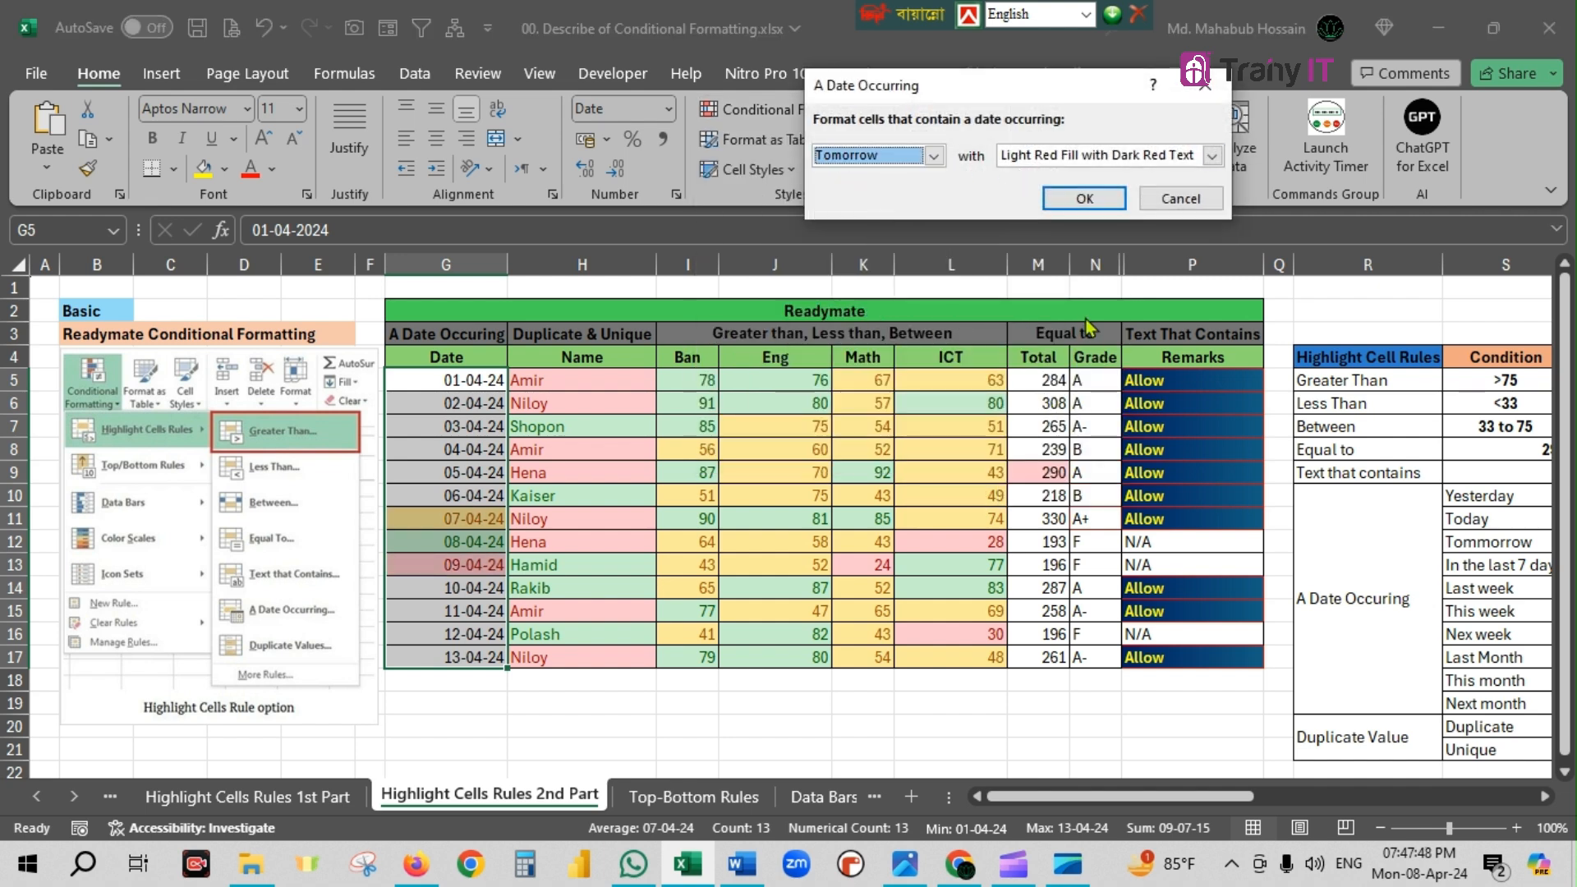
left_click(1084, 198)
left_click(607, 565)
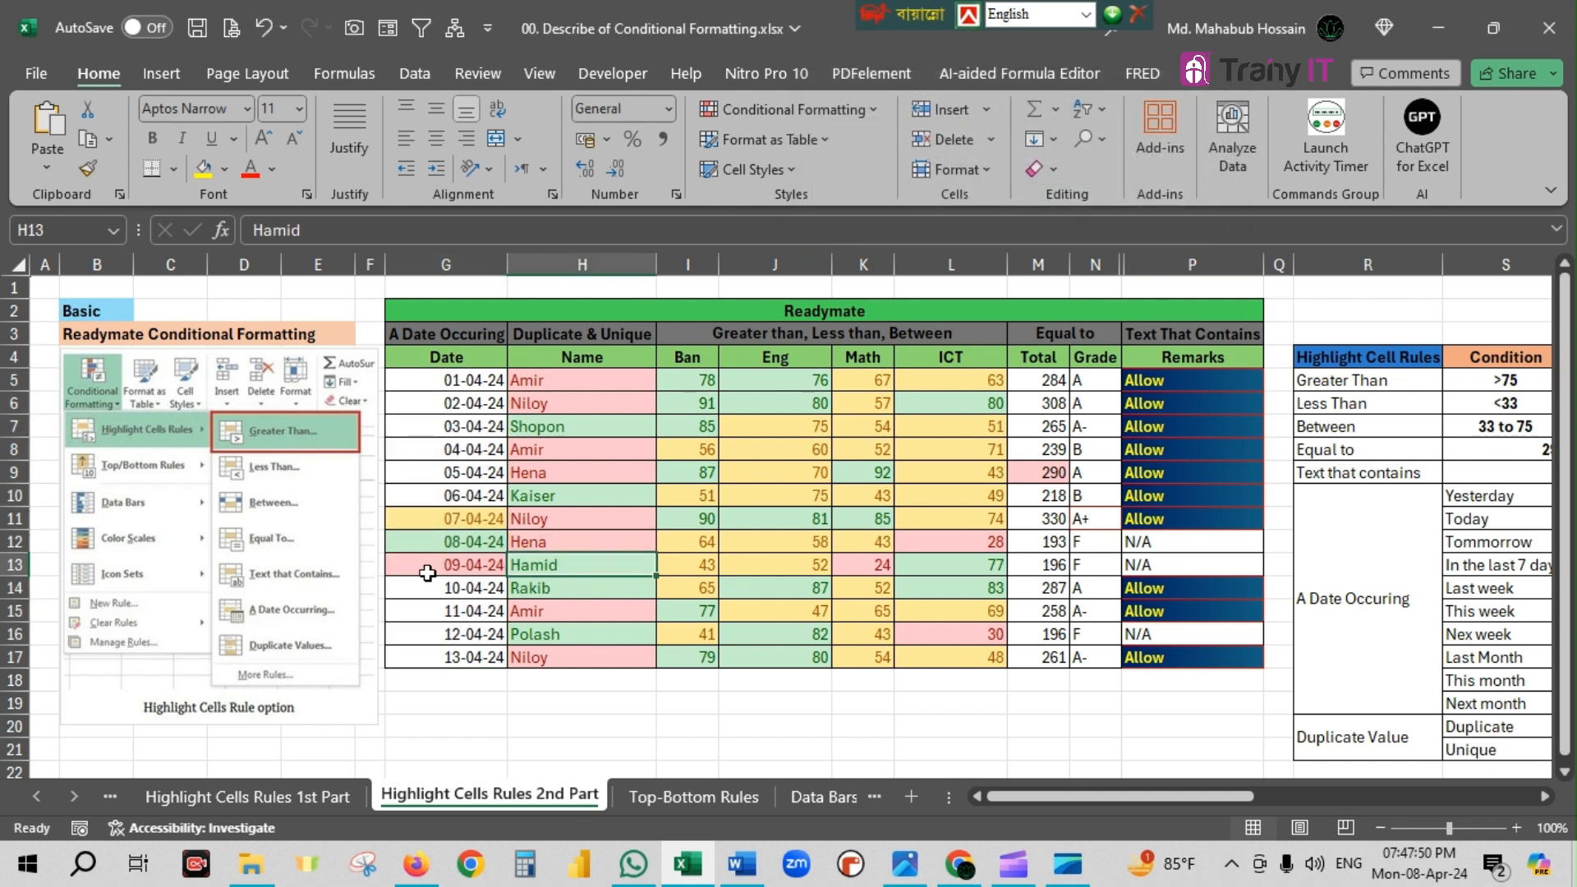
left_click(446, 520)
left_click(459, 543)
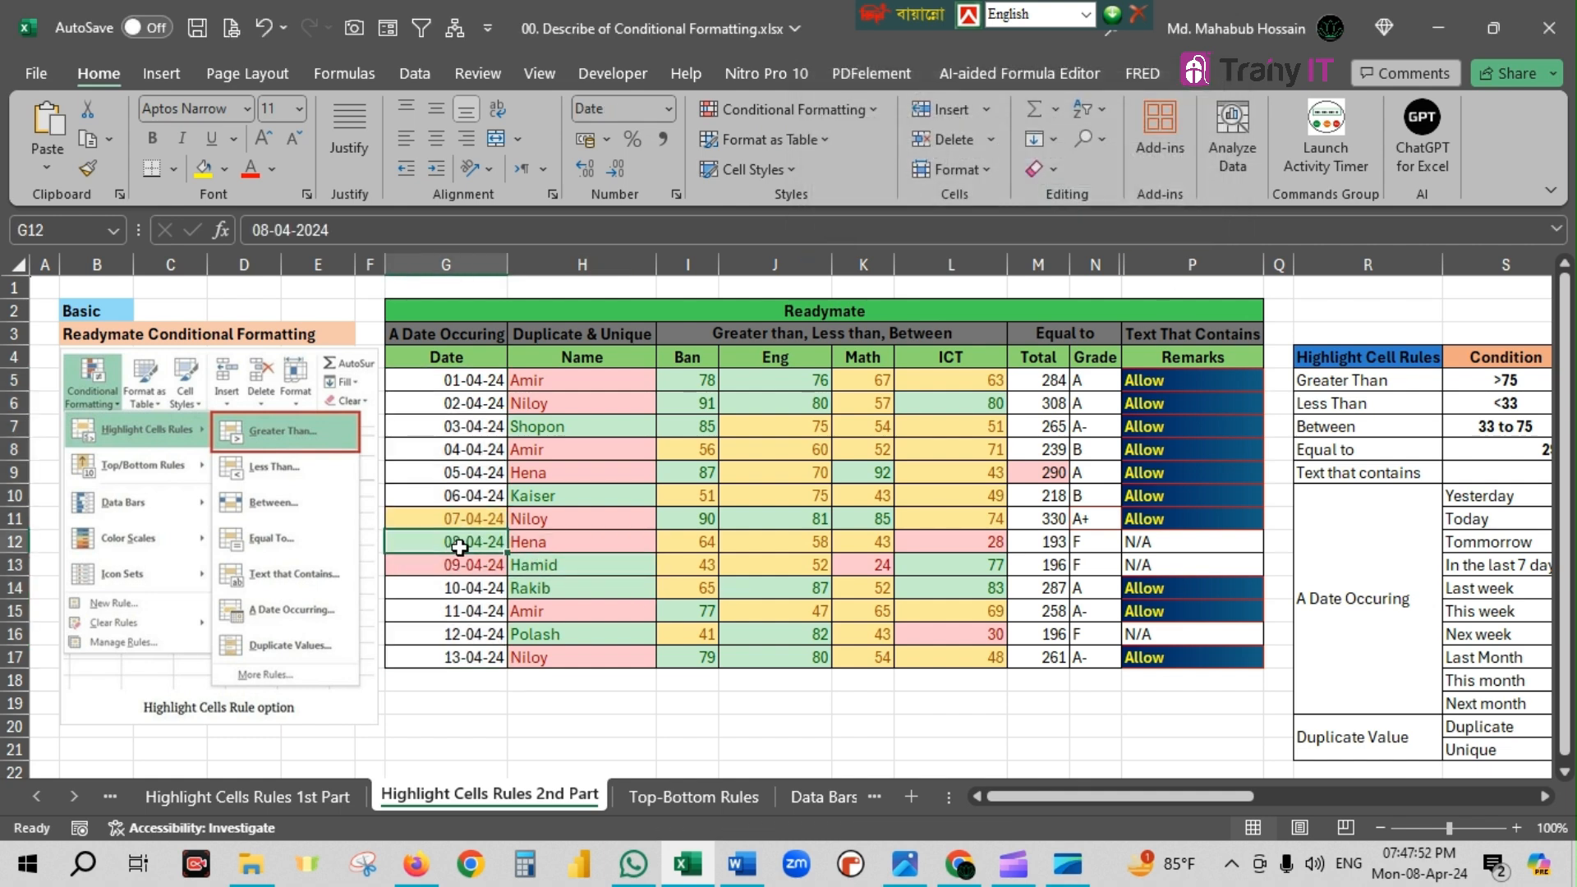
left_click(476, 568)
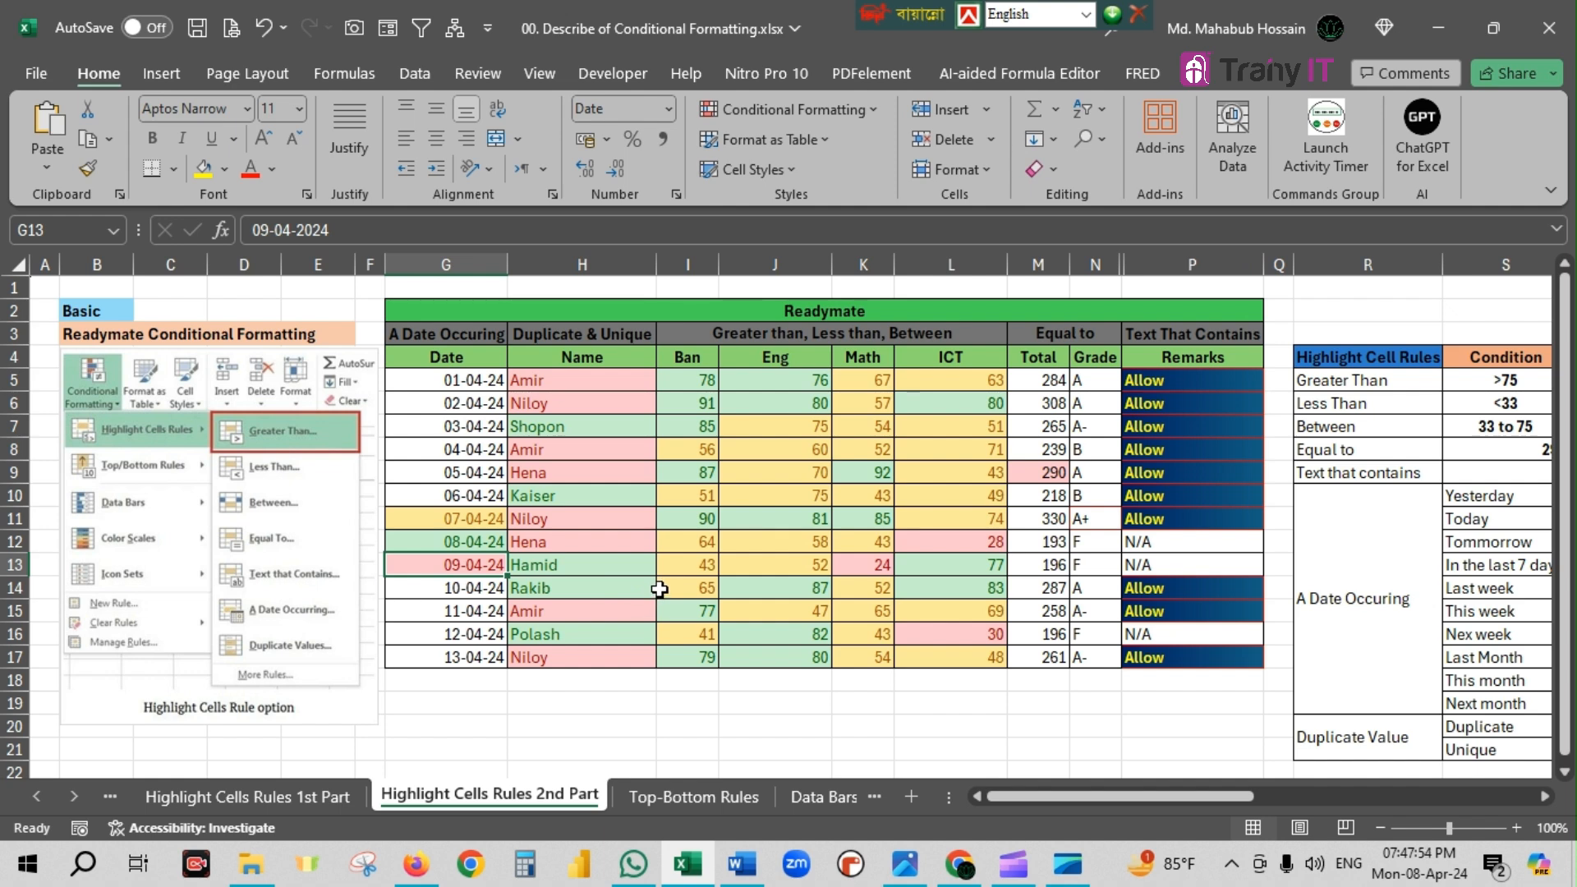
- Try an A Date Occurring rule for Last week on G5:G17 with Light Red Fill with Dark Red Text
left_click_drag(470, 386, 468, 657)
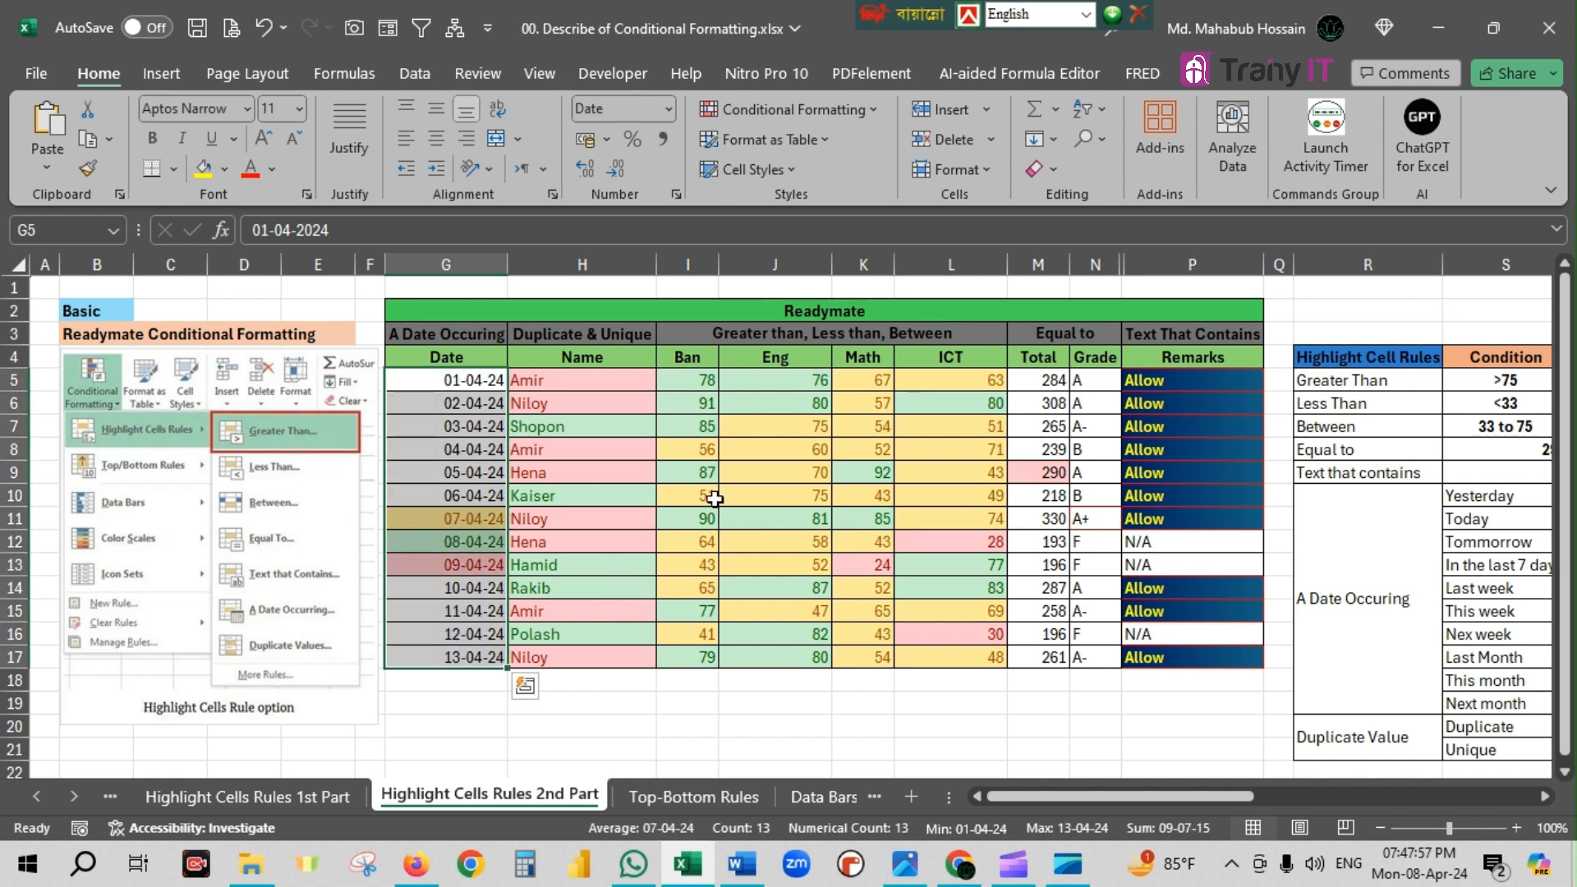
left_click(880, 113)
mouse_move(882, 156)
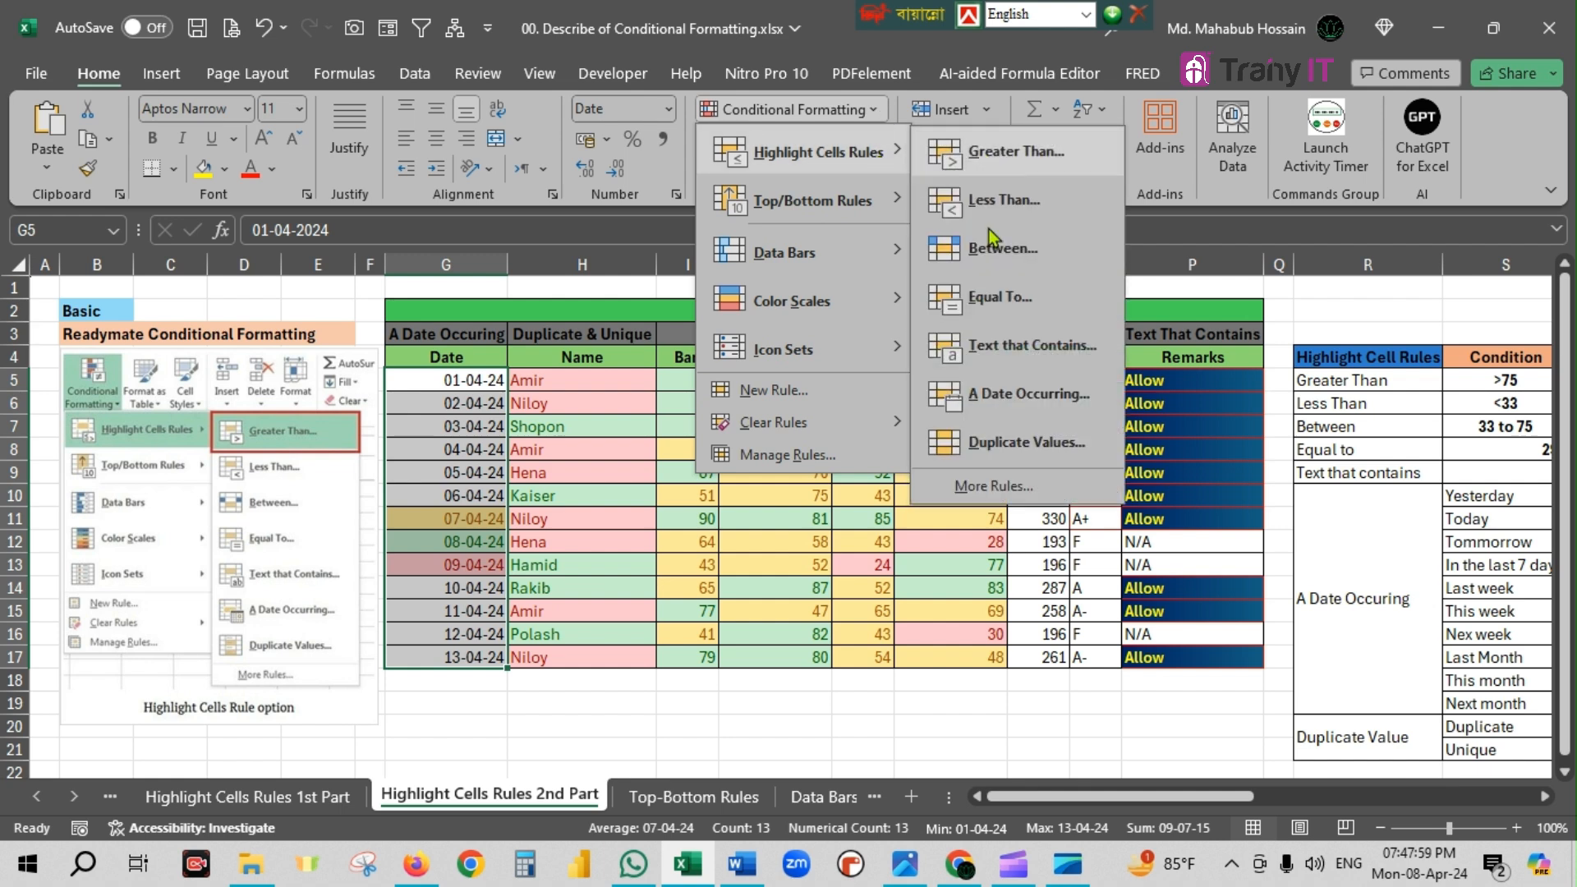
left_click(1027, 393)
left_click(934, 156)
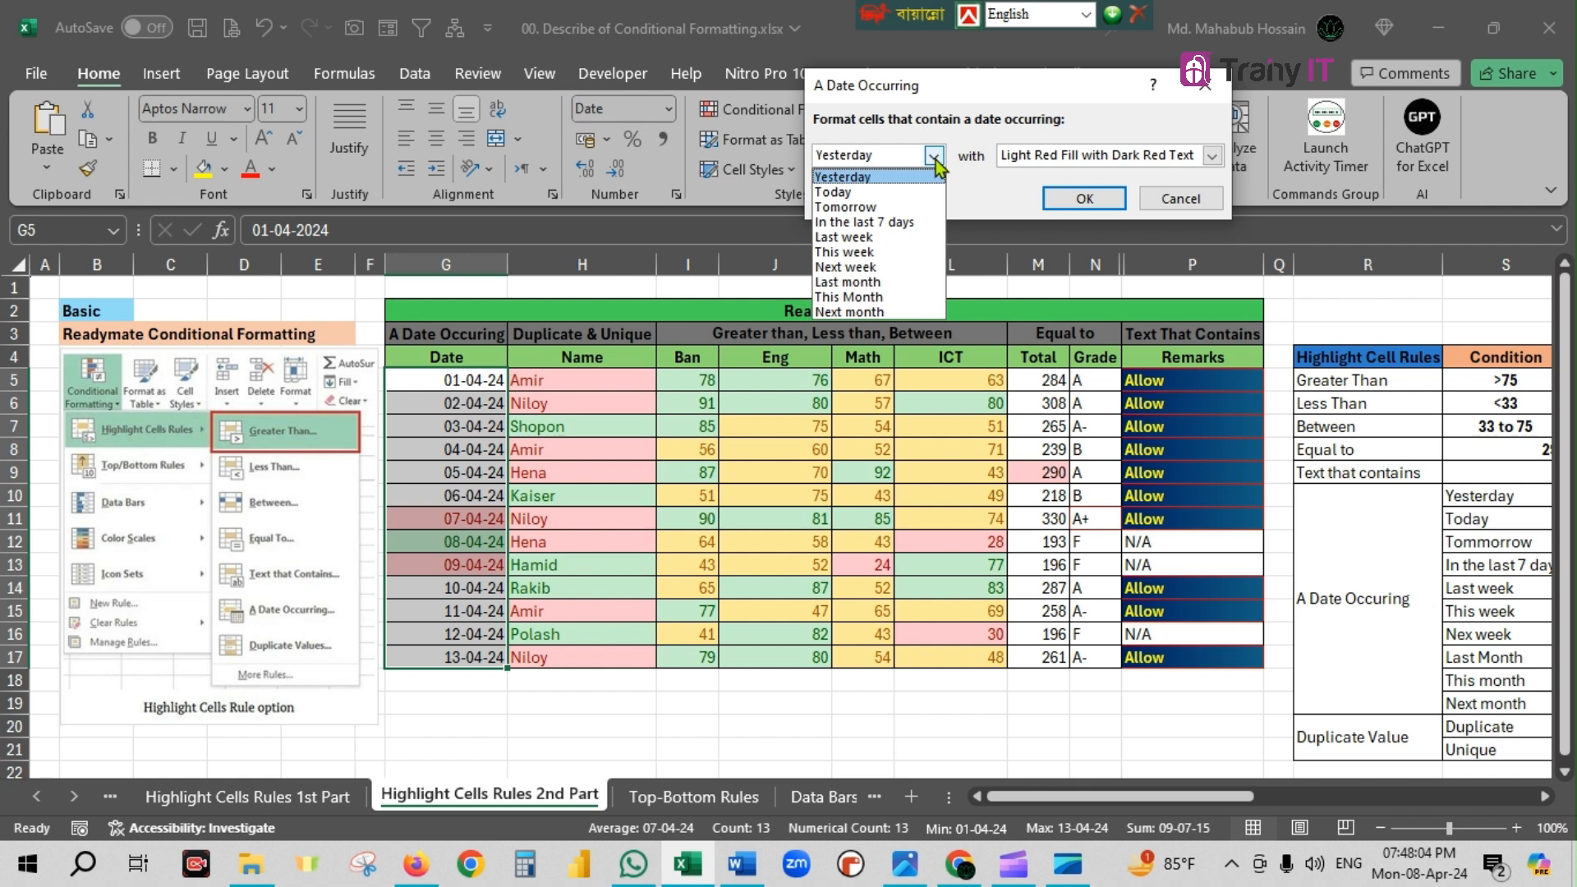
left_click(882, 237)
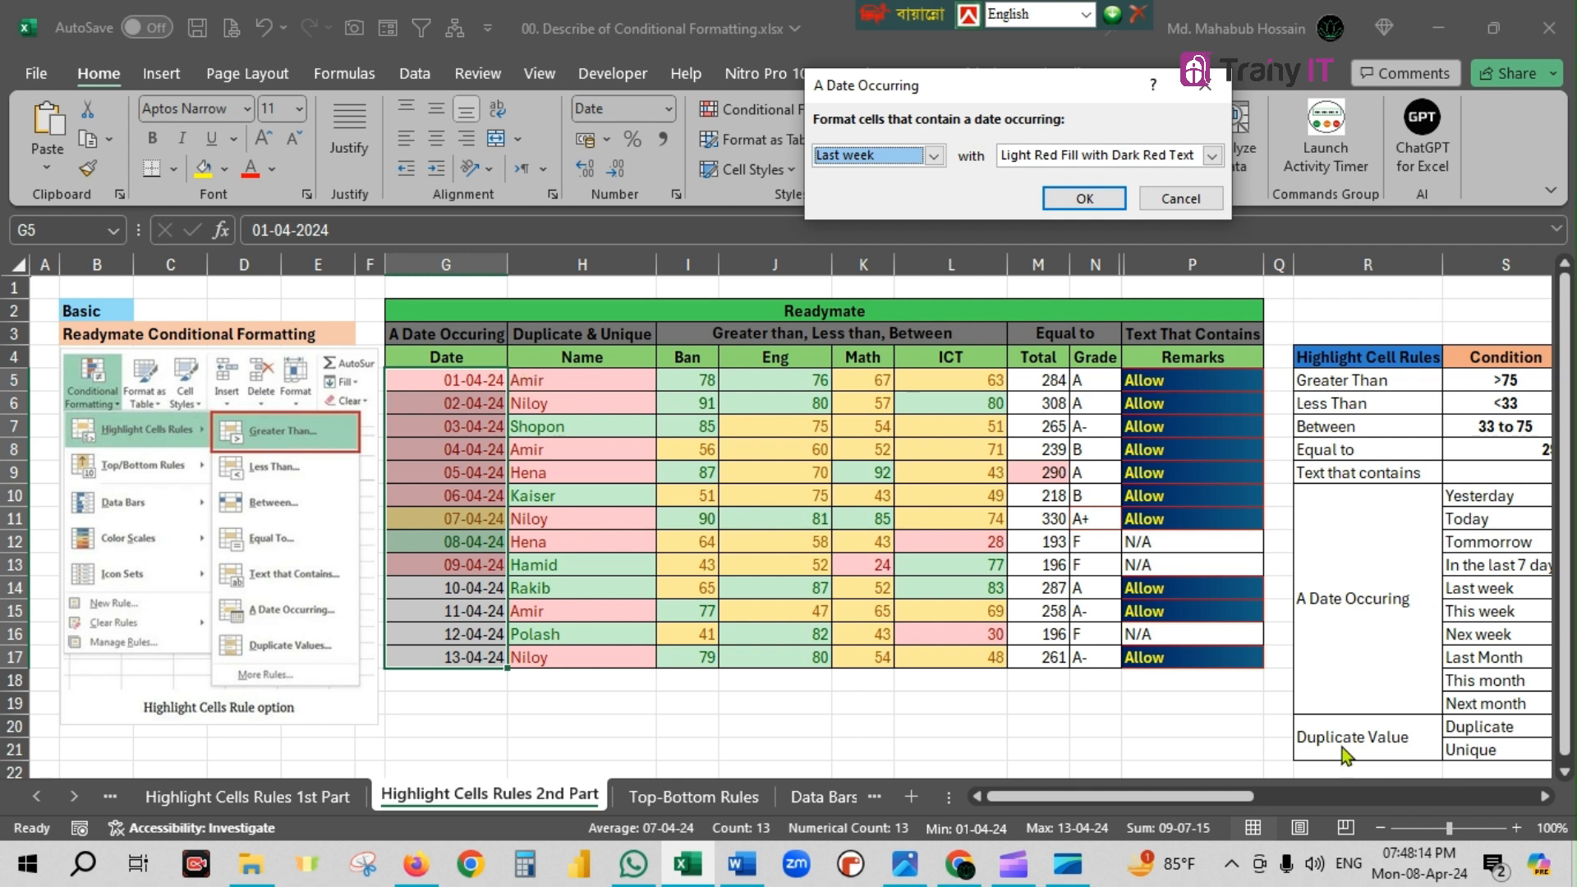
left_click(1424, 876)
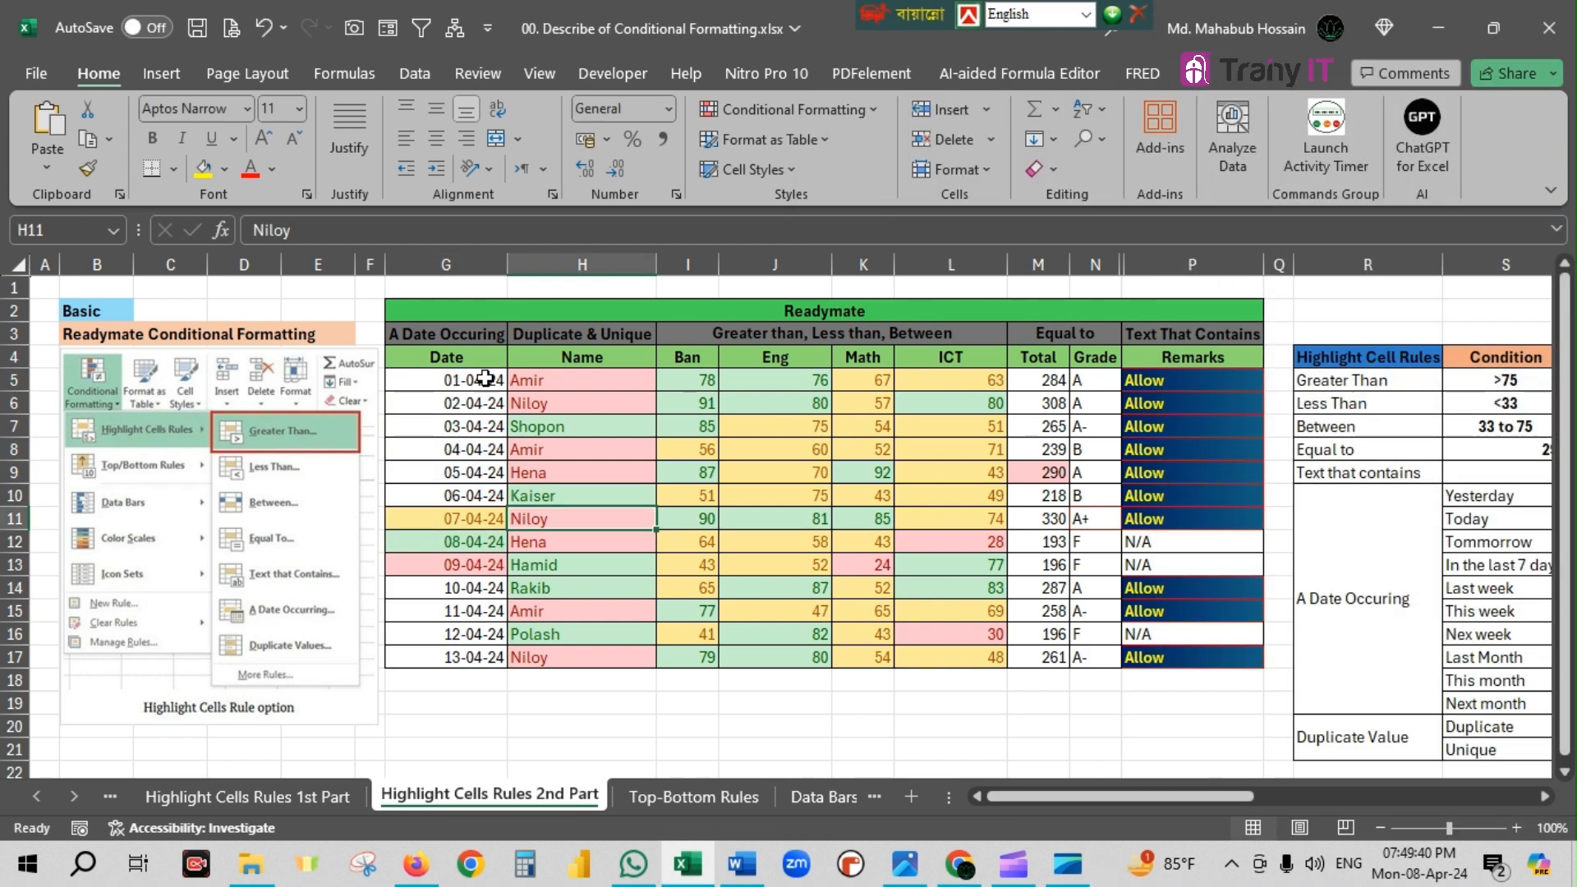
- Highlight this week's dates in G5:G17 with an A Date Occurring rule using Light Red Fill with Dark Red Text
left_click_drag(448, 380, 480, 657)
left_click(875, 109)
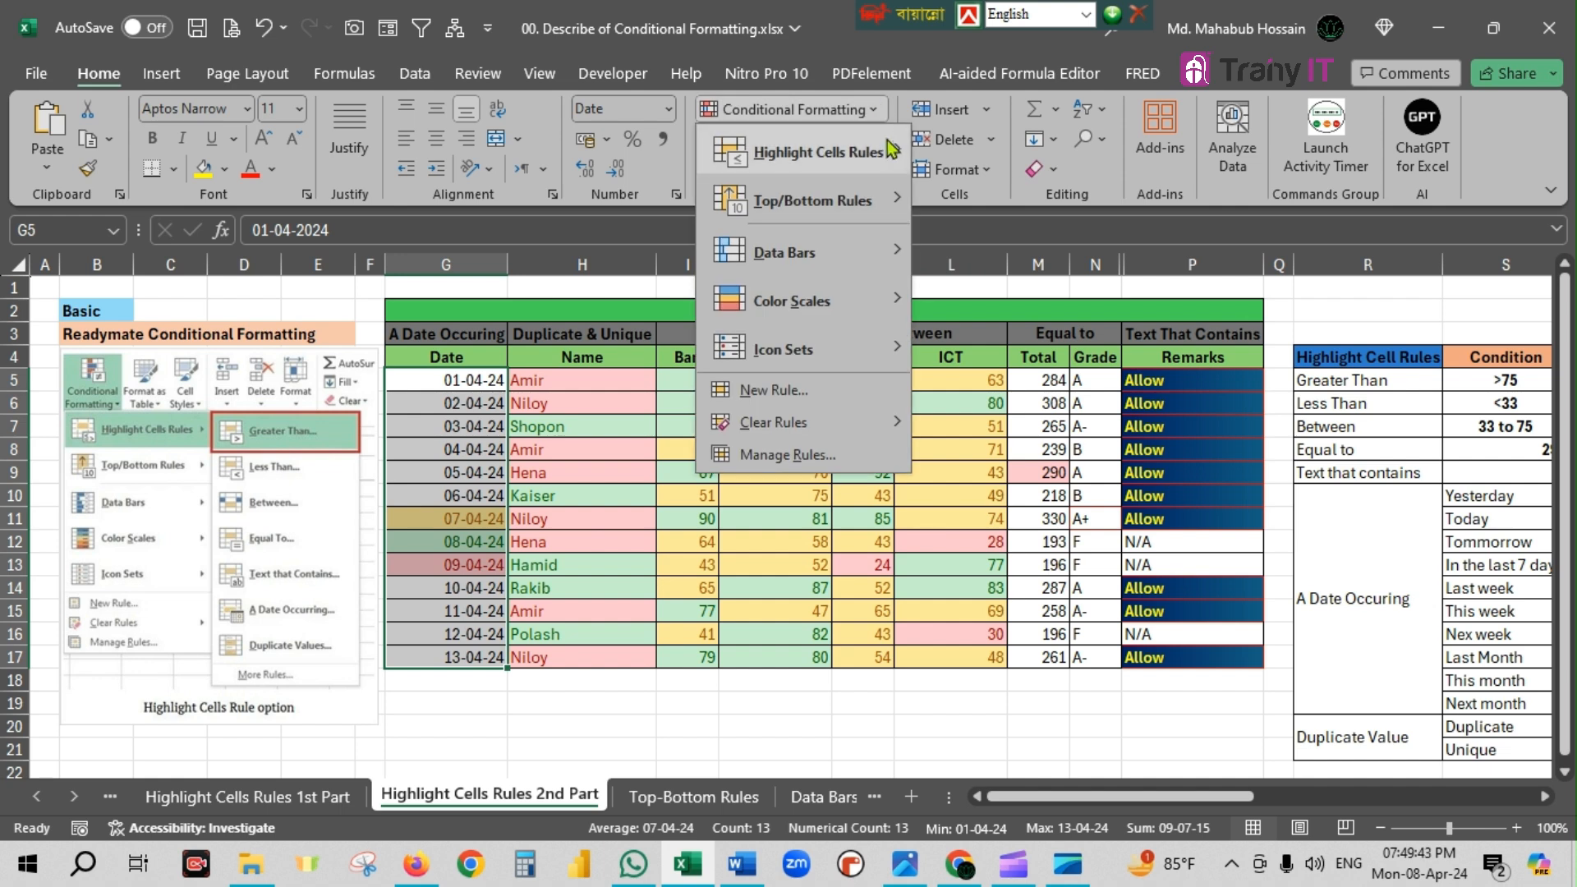
mouse_move(901, 151)
left_click(1039, 396)
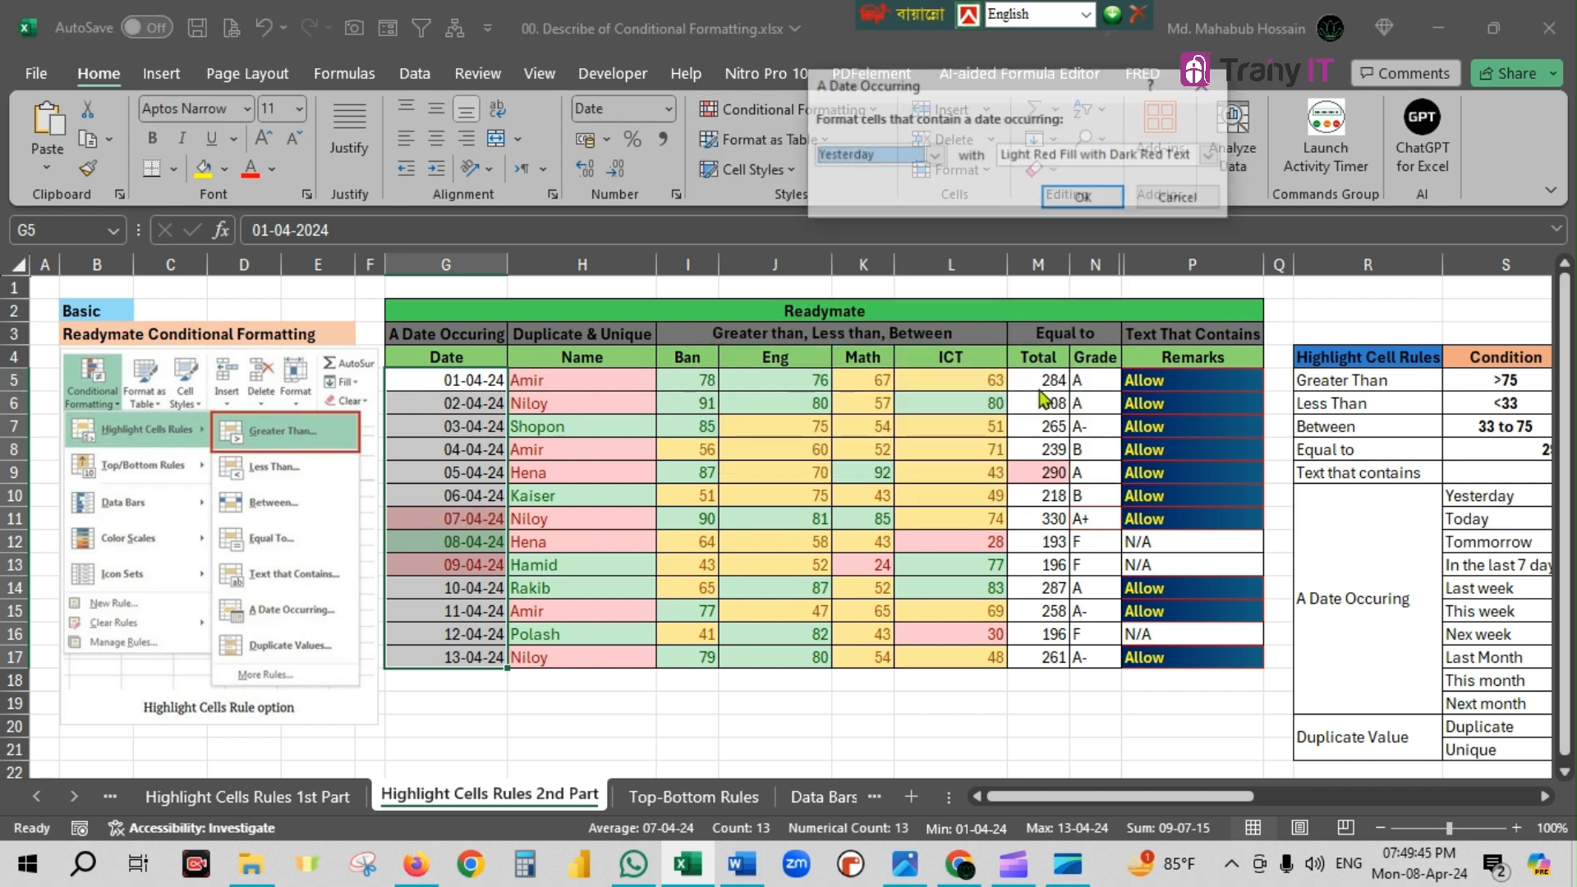
left_click(934, 156)
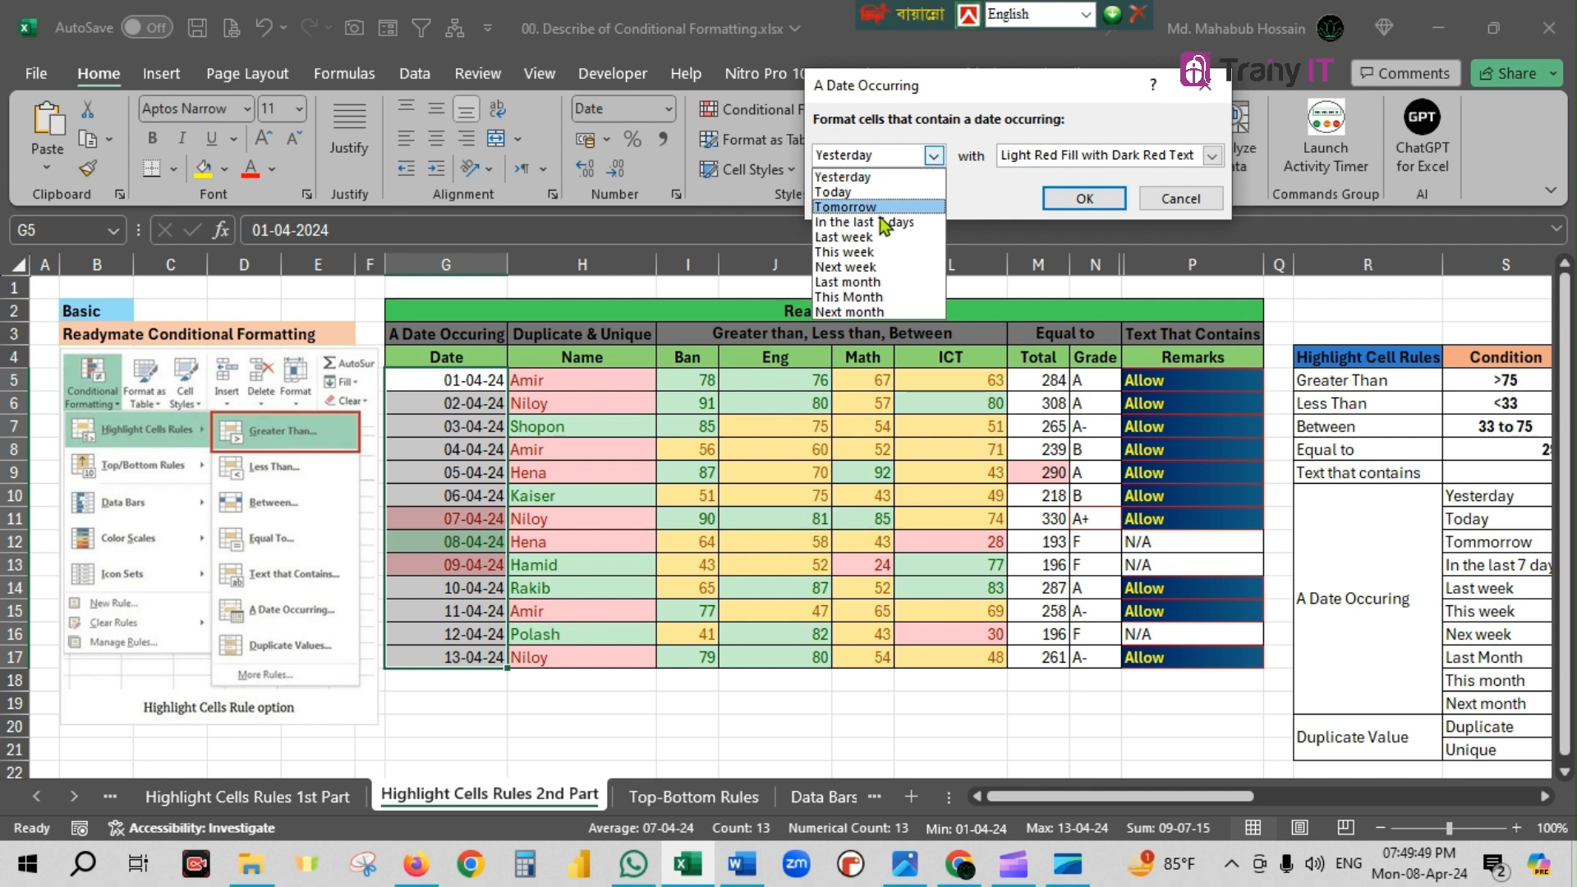
left_click(862, 254)
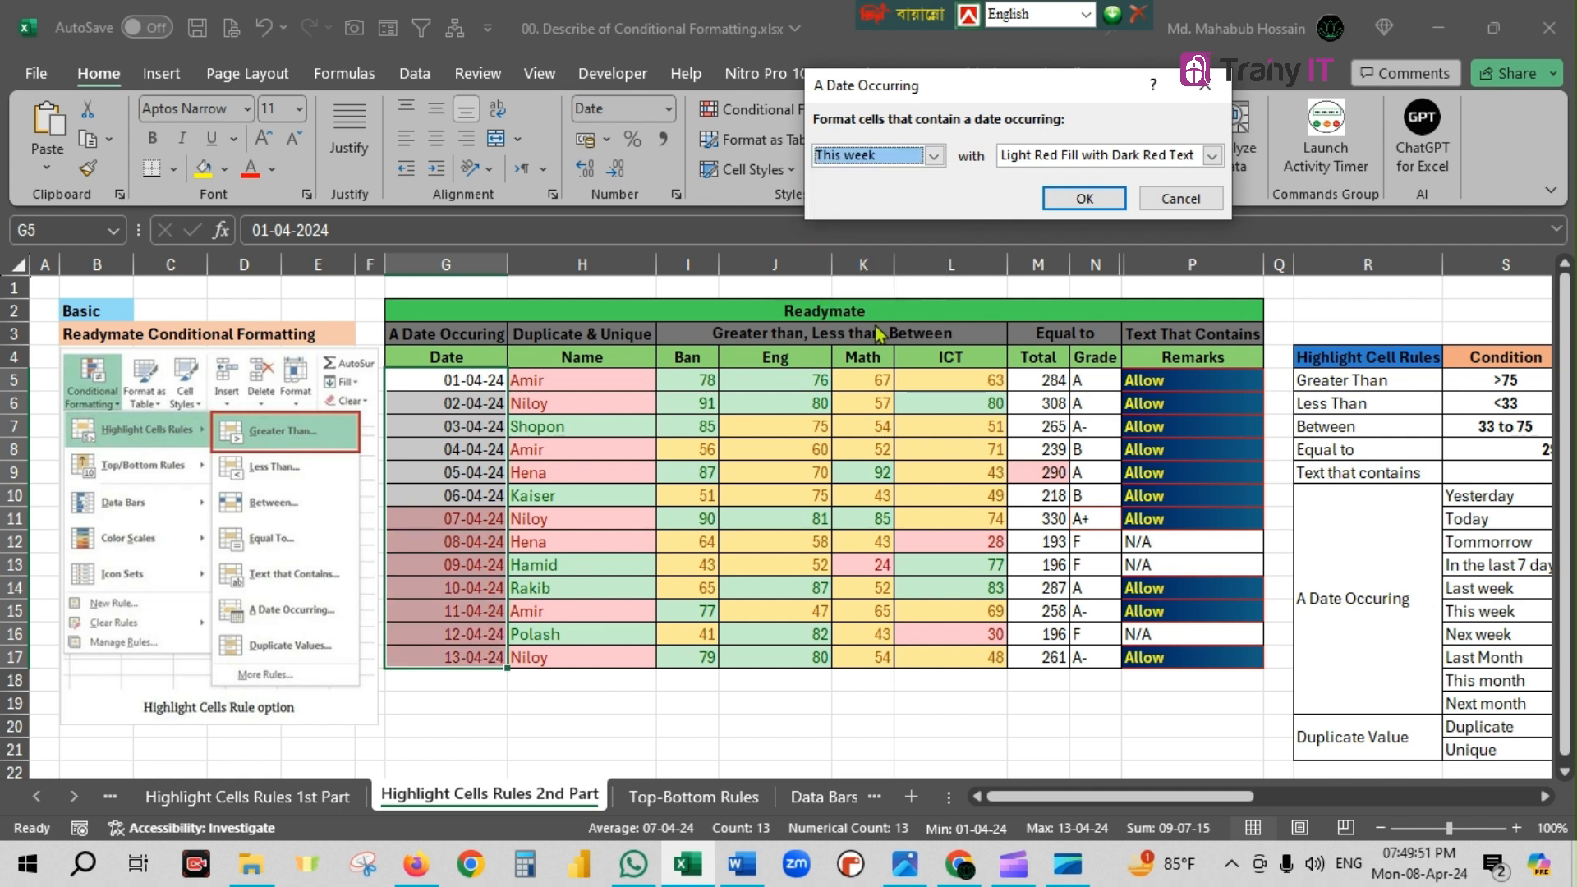
left_click(1091, 199)
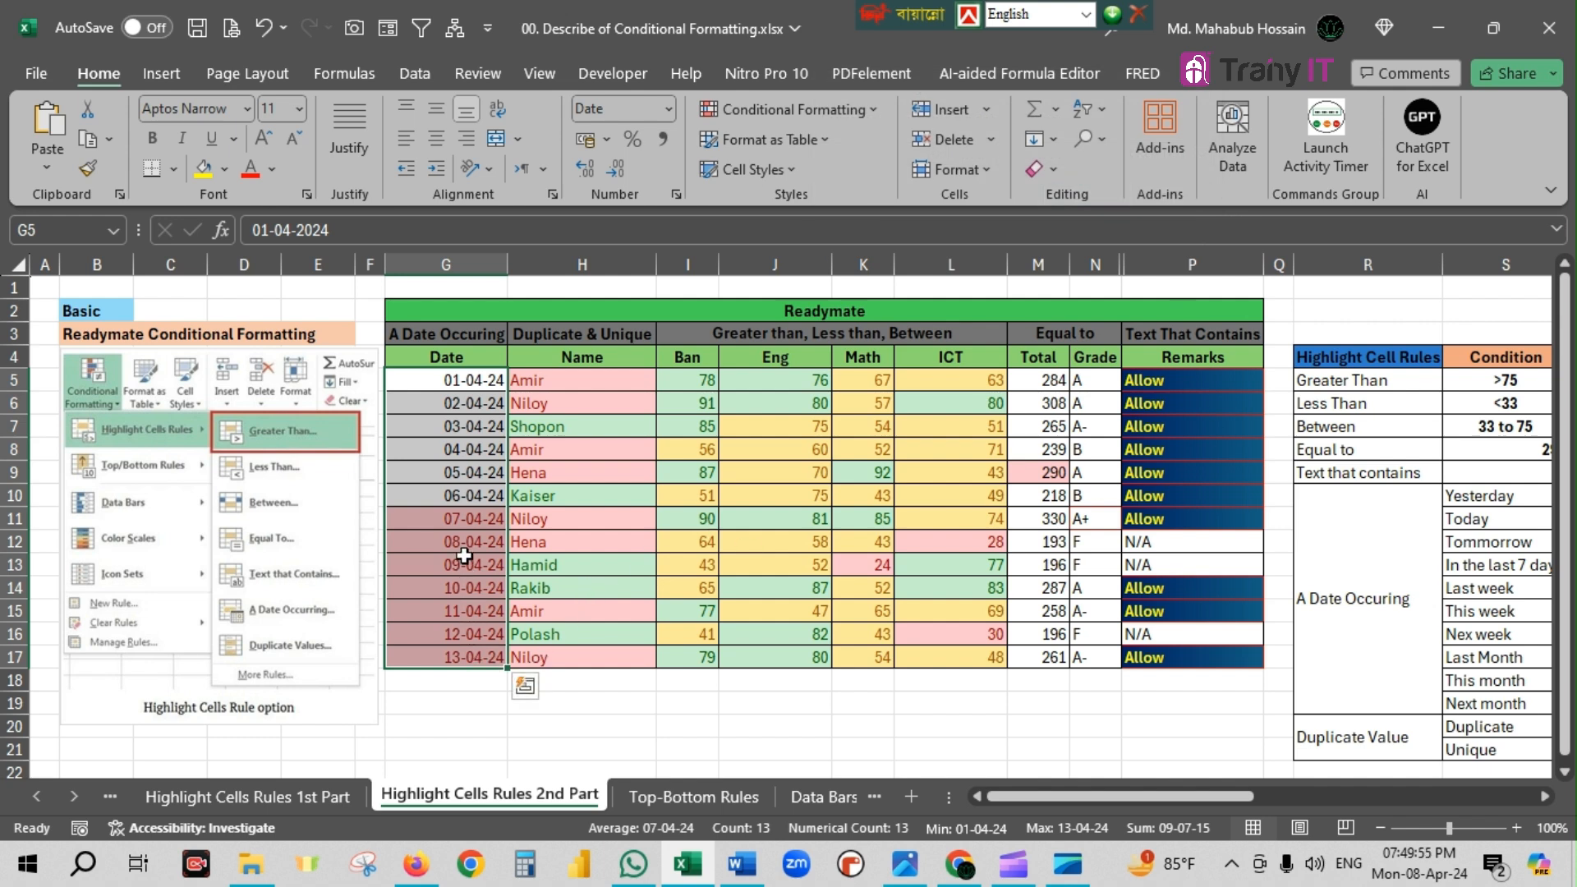
left_click_drag(464, 517, 469, 655)
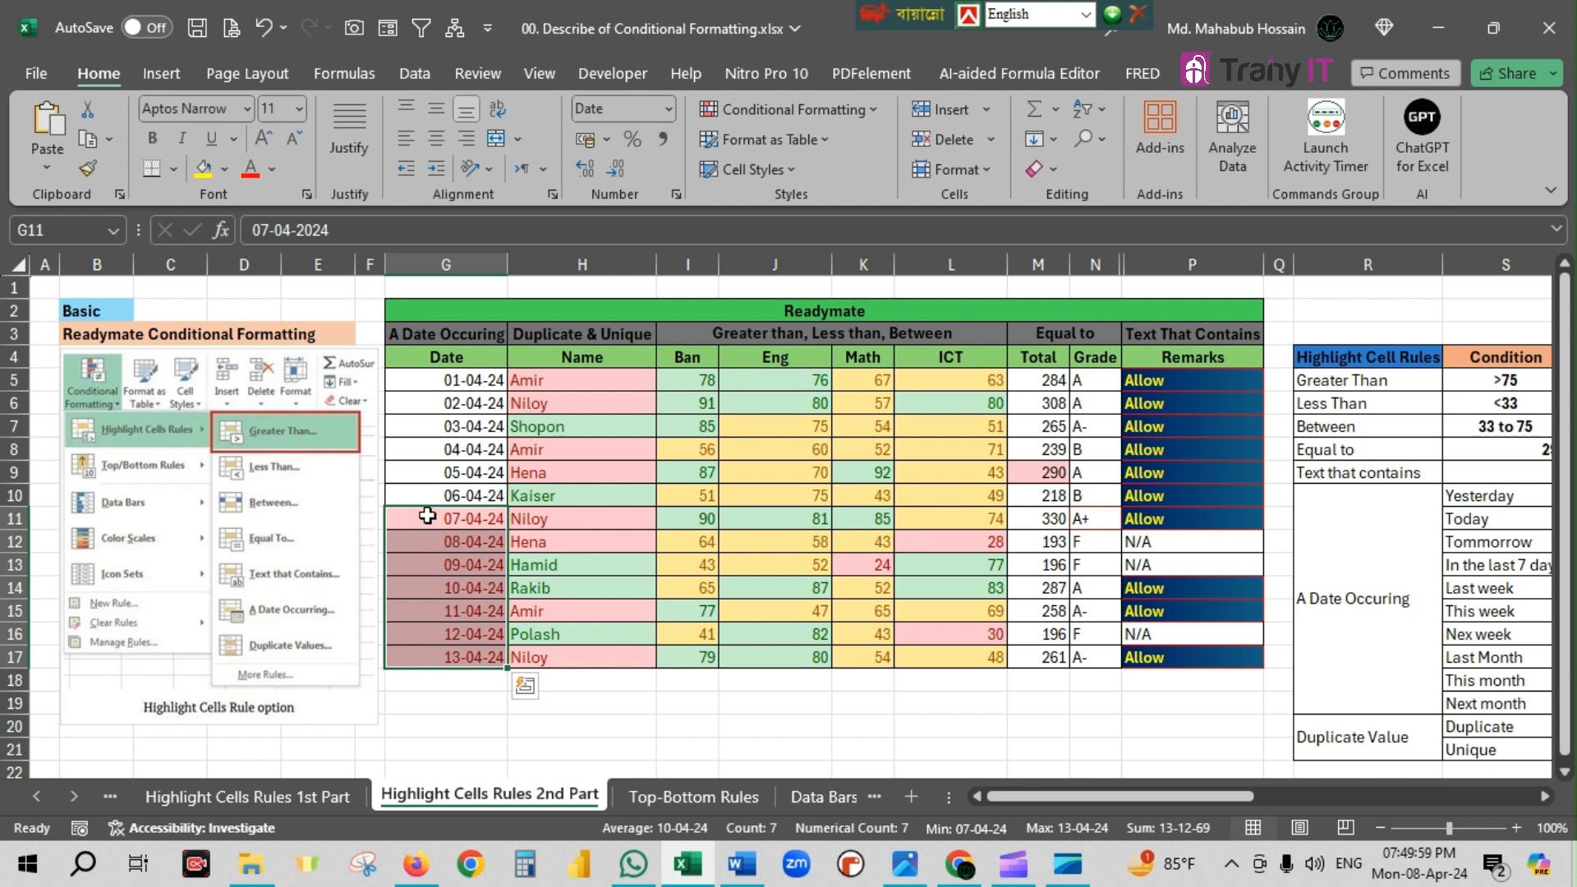
left_click_drag(427, 515, 455, 649)
left_click(648, 524)
- Review the periods offered by the A Date Occurring rule, up to Next month, without applying any
left_click(862, 110)
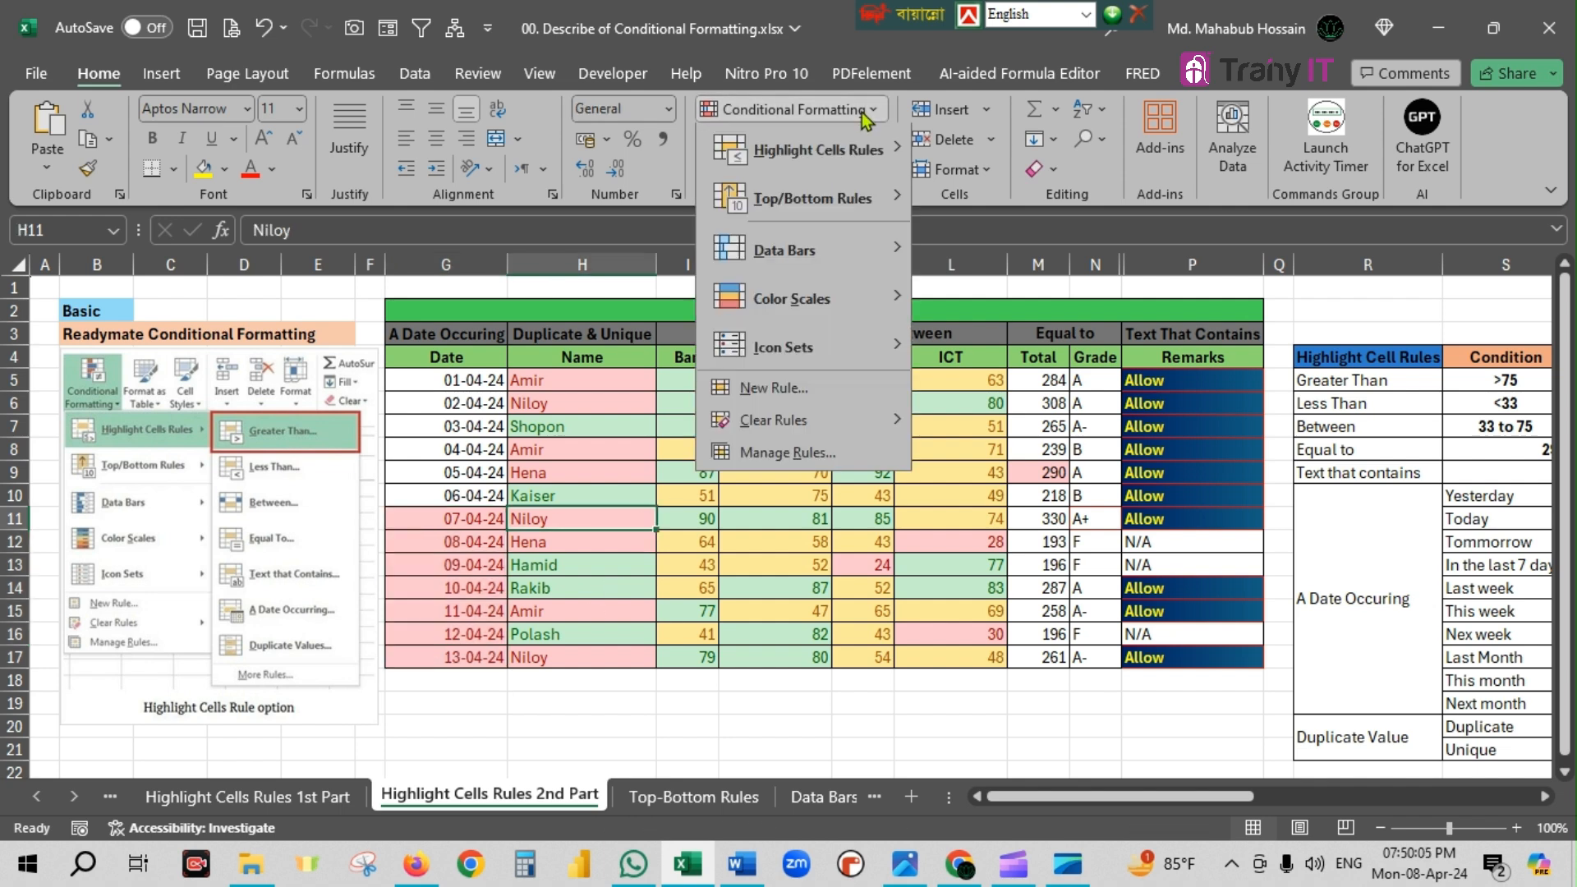
mouse_move(863, 151)
left_click(1021, 394)
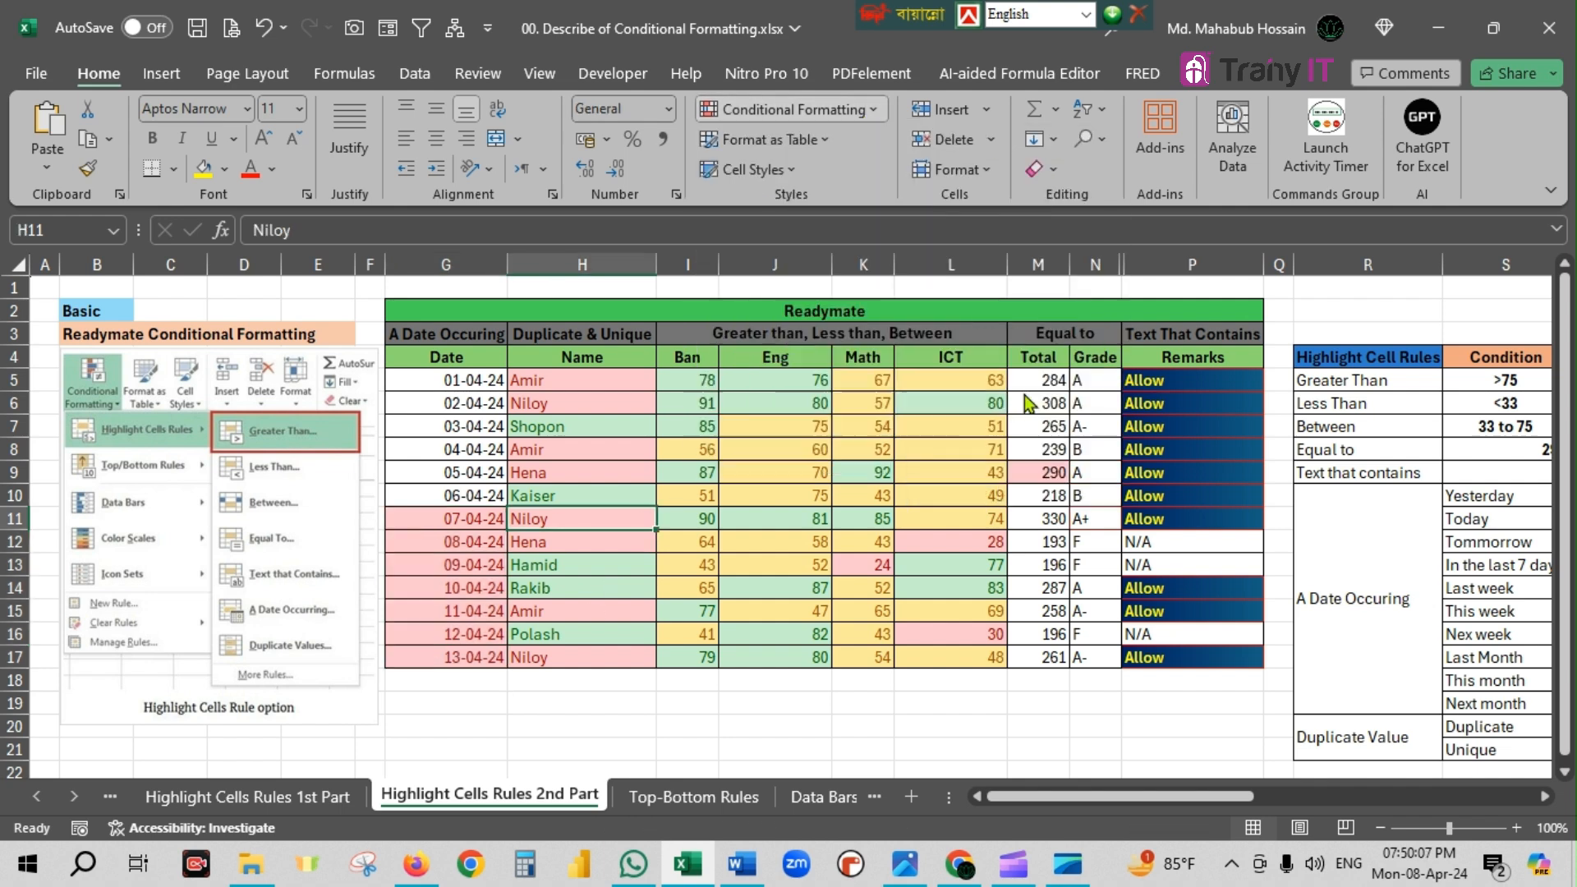
left_click(936, 155)
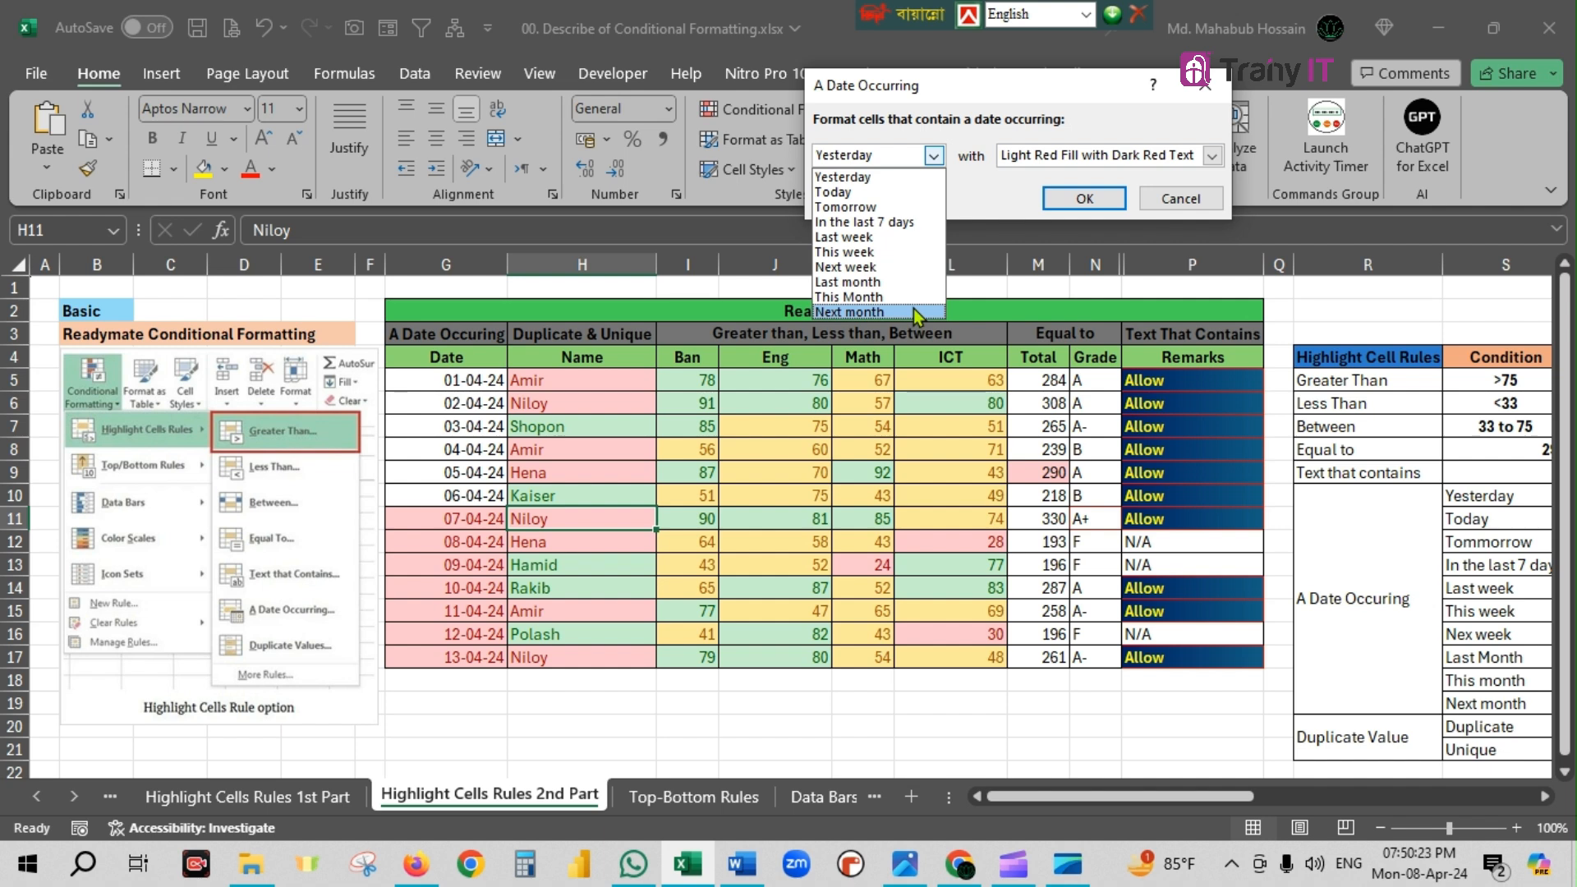
left_click(1177, 204)
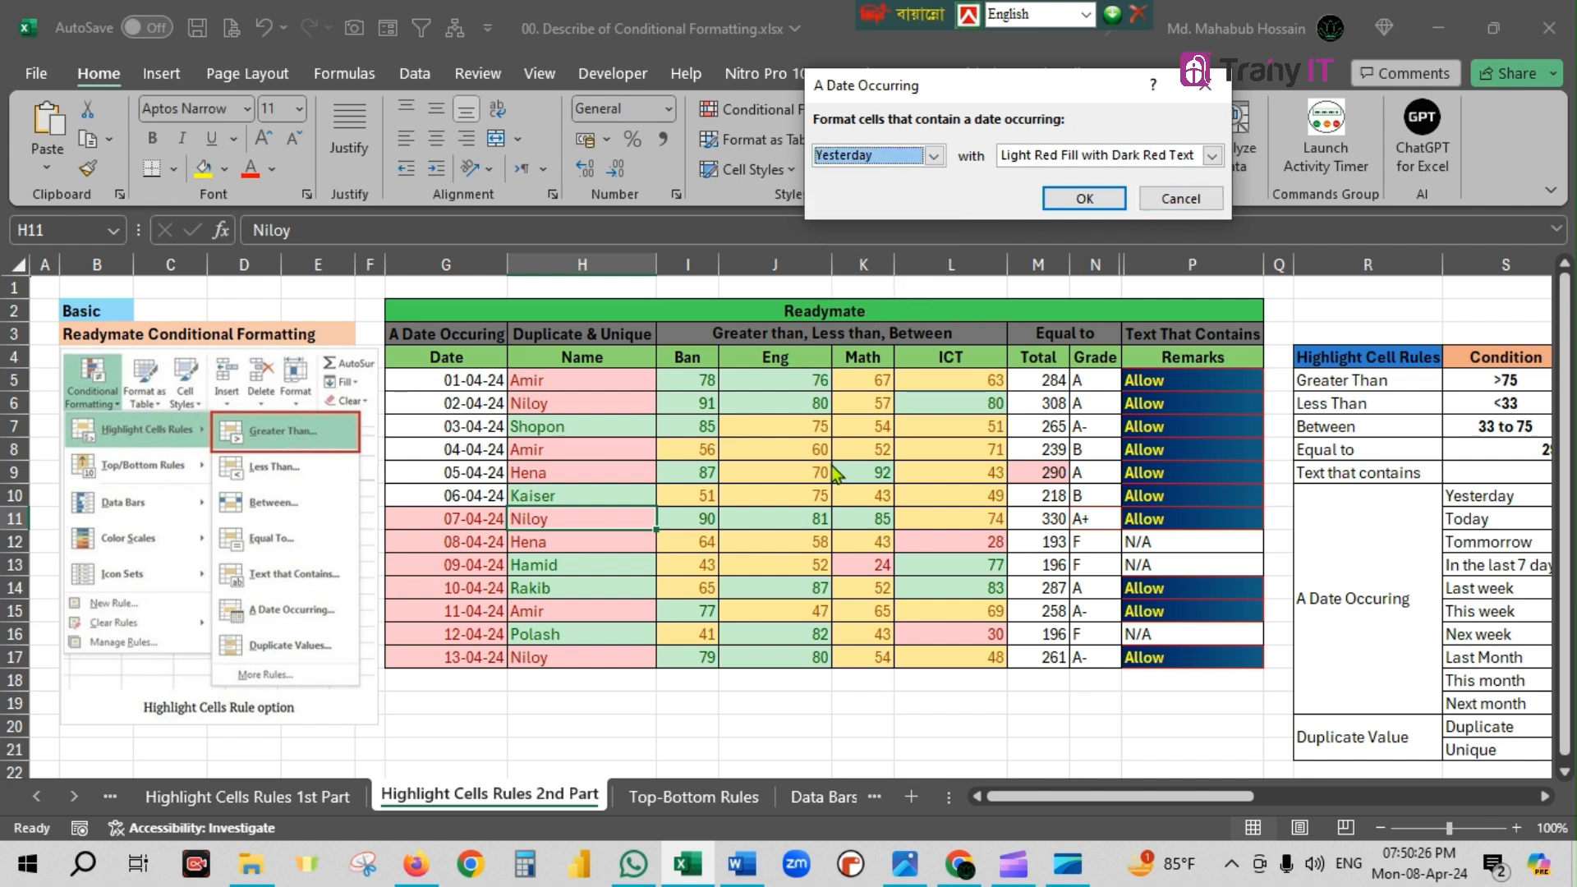
left_click(1180, 199)
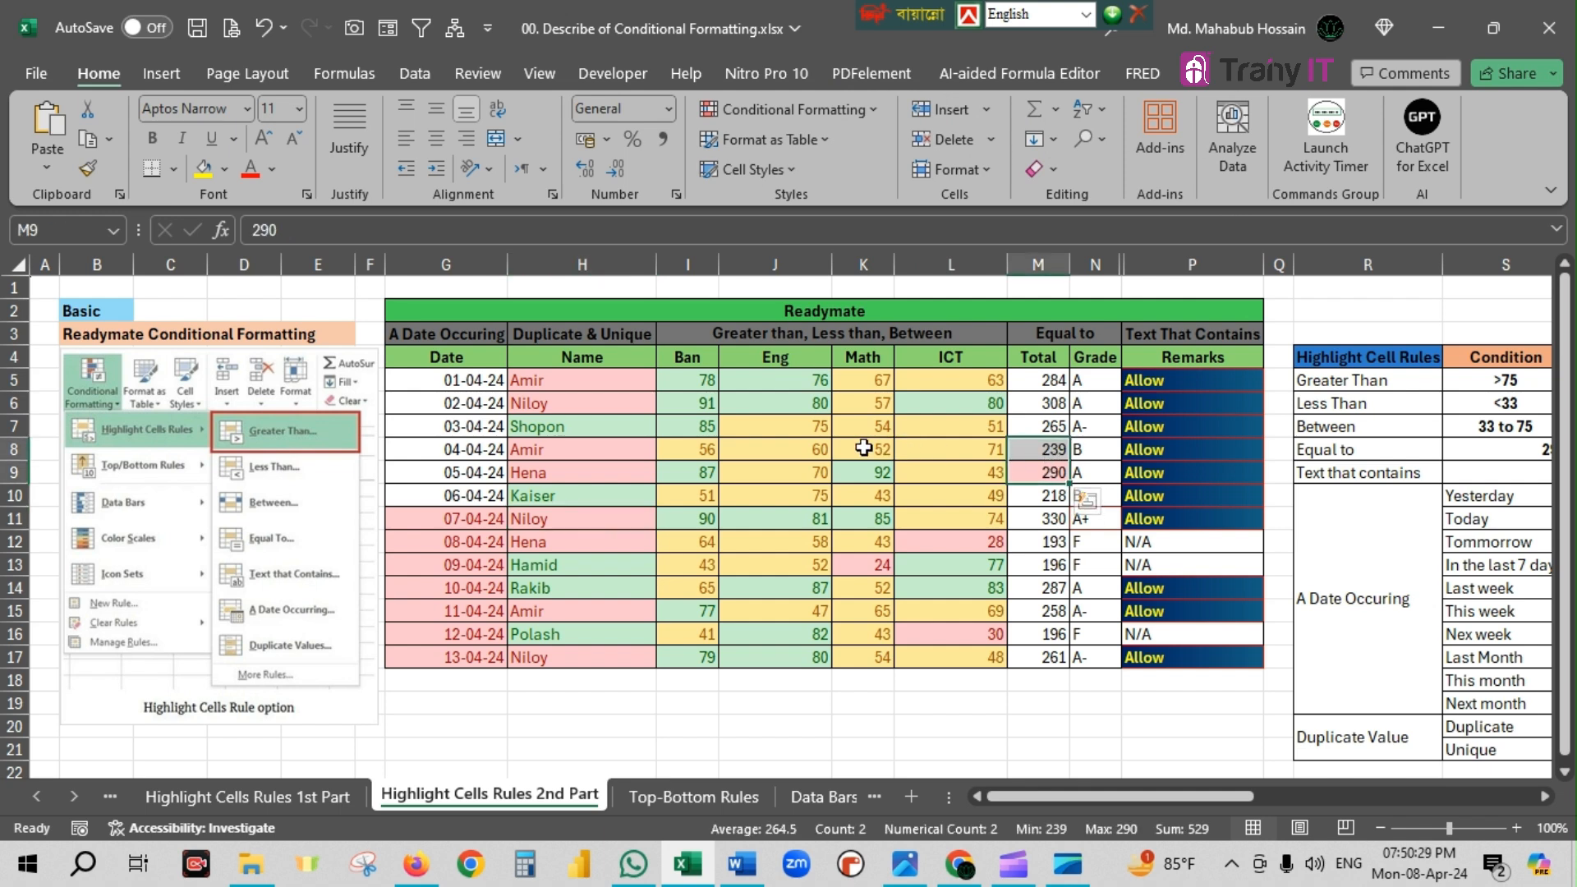
- Clear the conditional formatting rules from the Name column cells H5:H17
left_click(583, 383)
left_click_drag(583, 383, 575, 661)
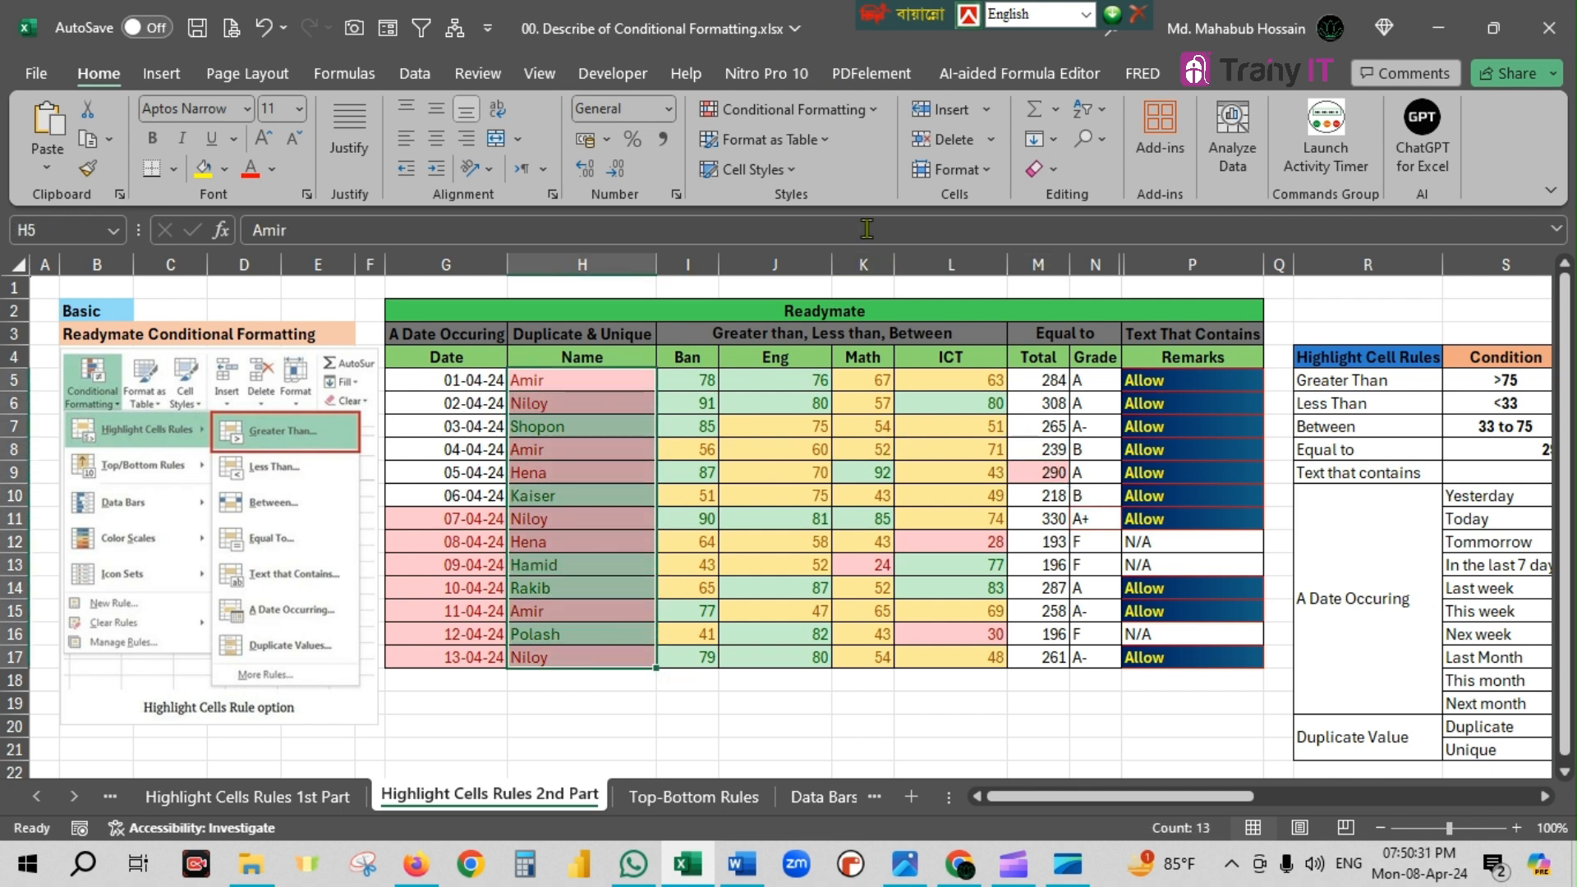
left_click(852, 112)
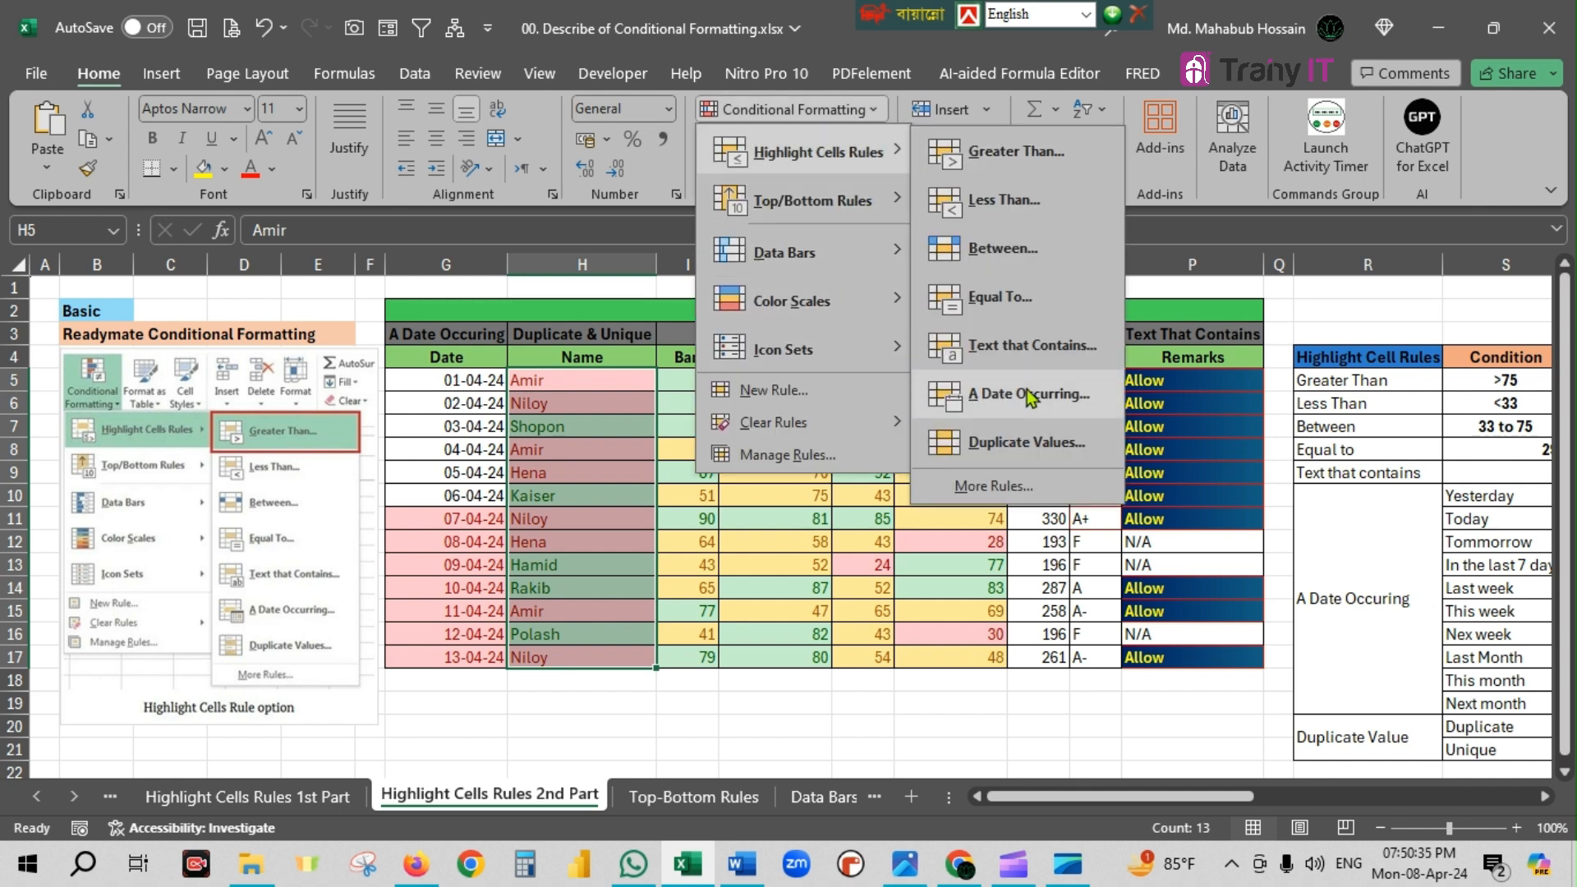
mouse_move(877, 437)
left_click(1043, 424)
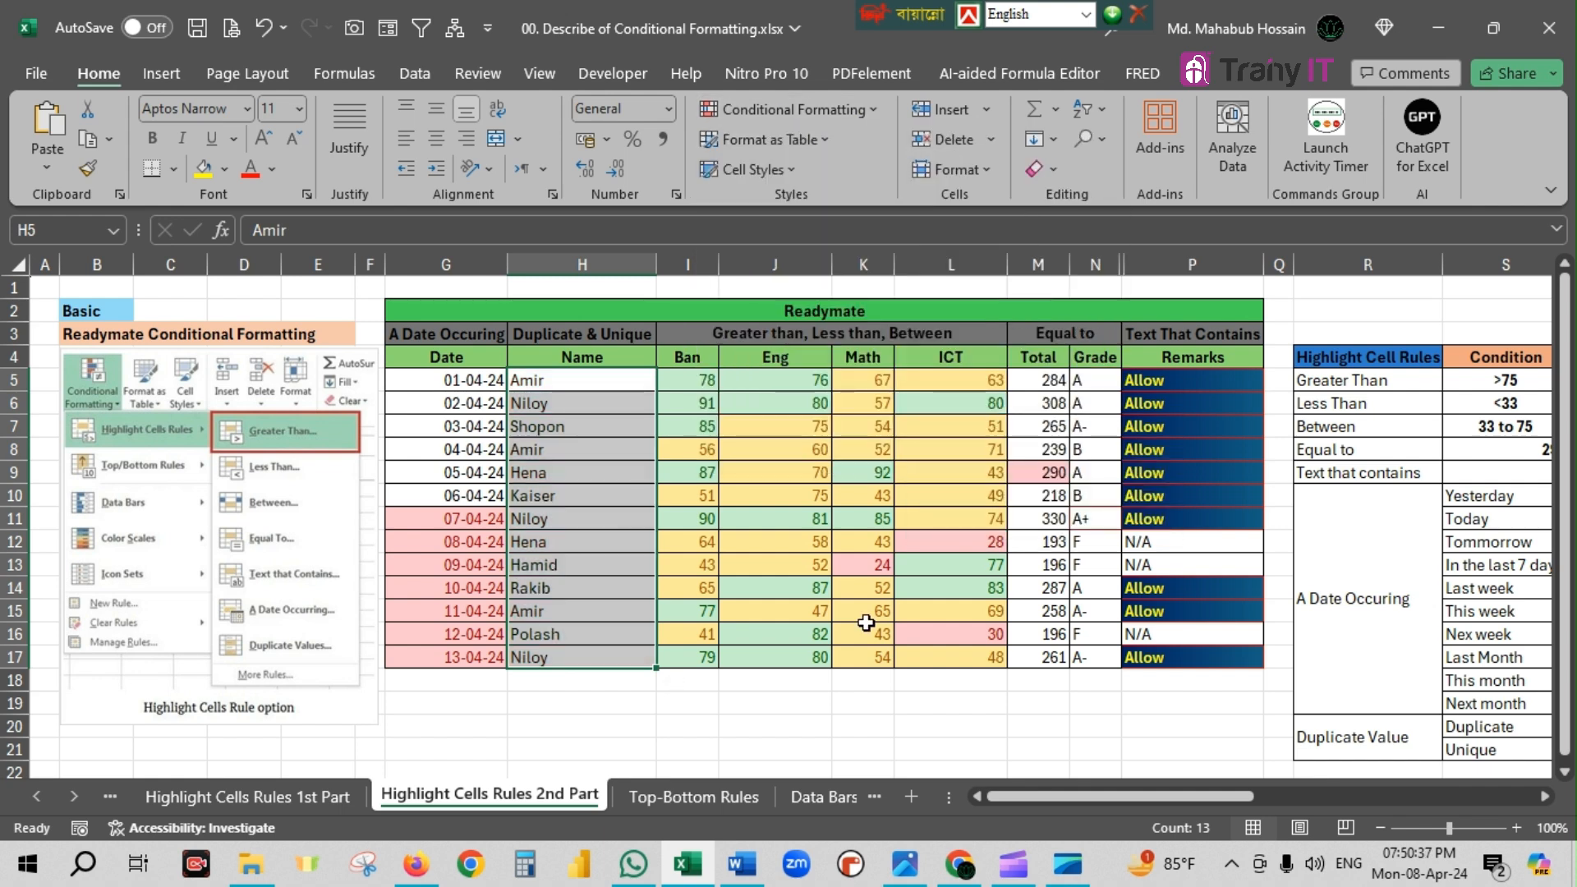
left_click(626, 586)
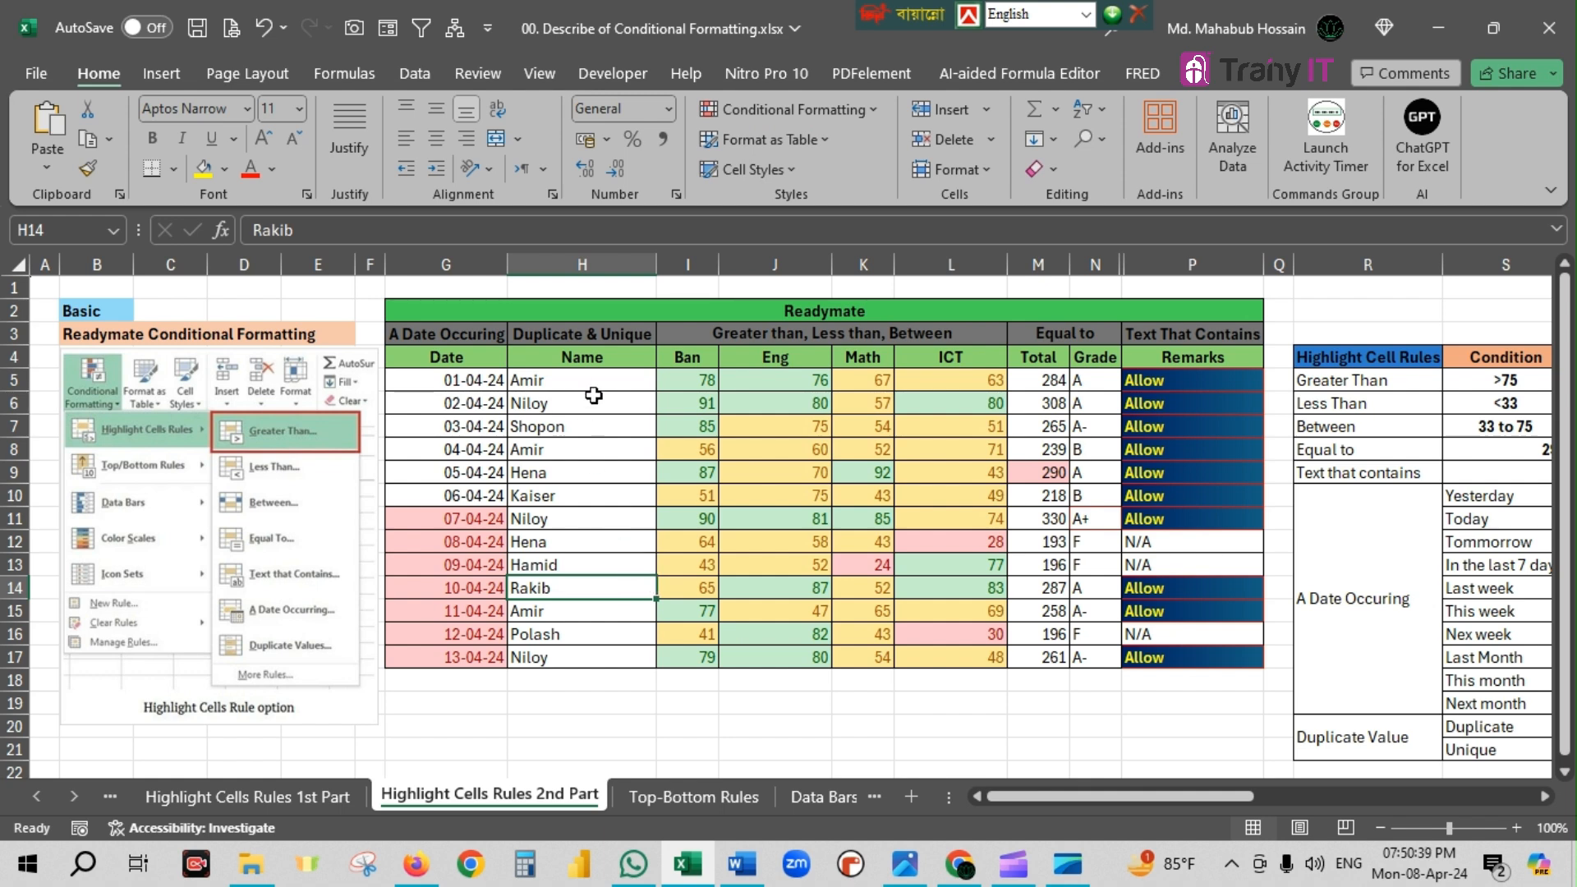
- Highlight duplicate names in H5:H17 with a Duplicate Values rule using Yellow Fill with Dark Yellow Text
left_click_drag(588, 381, 593, 649)
left_click(876, 114)
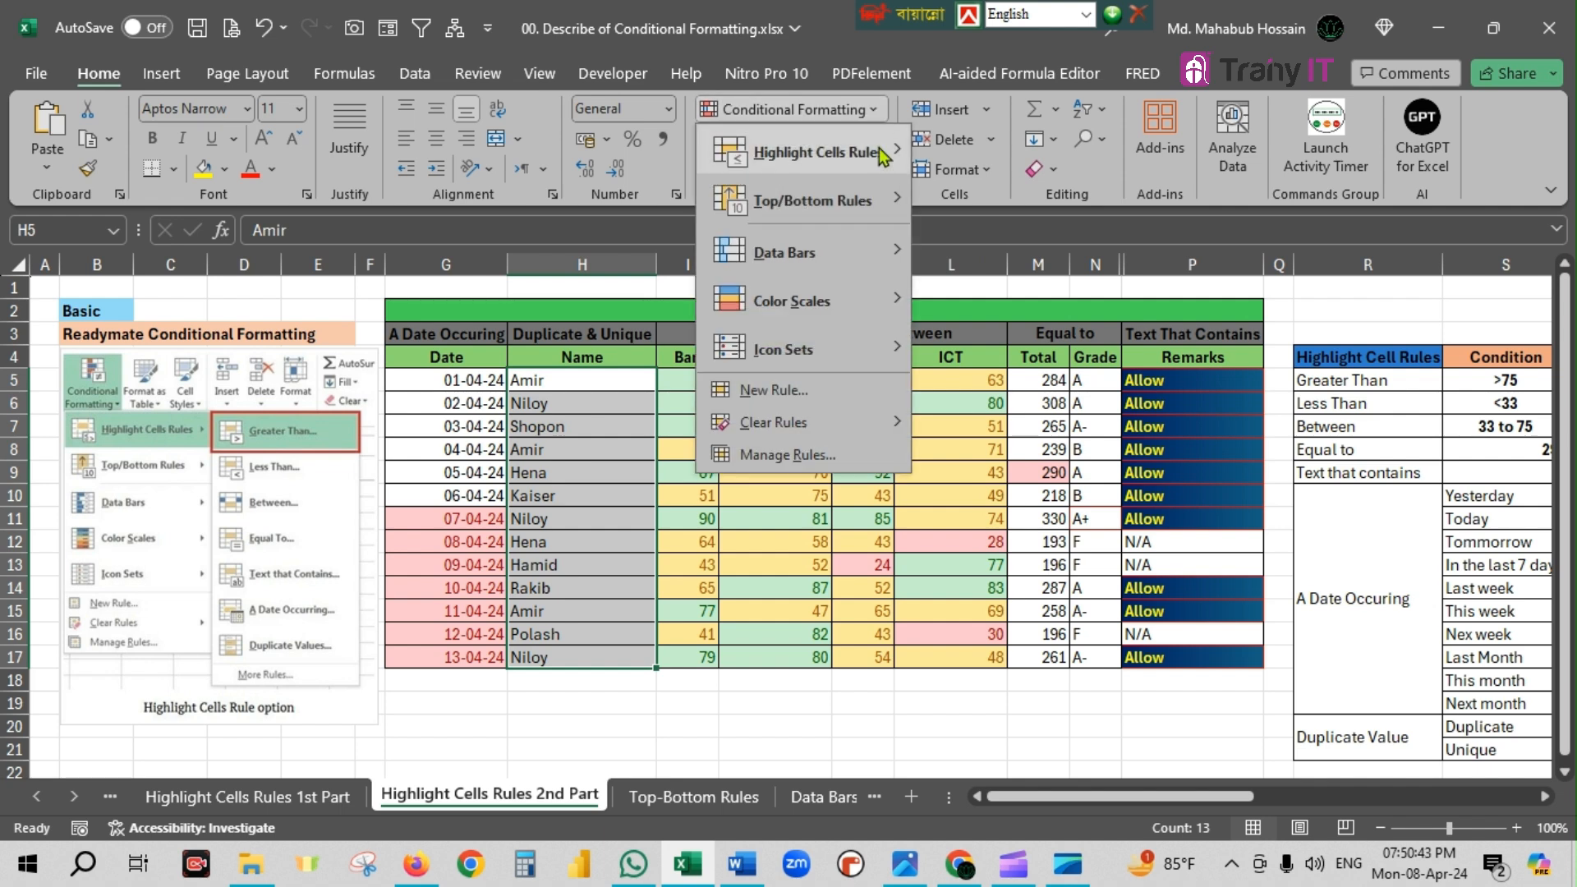
mouse_move(885, 156)
left_click(990, 442)
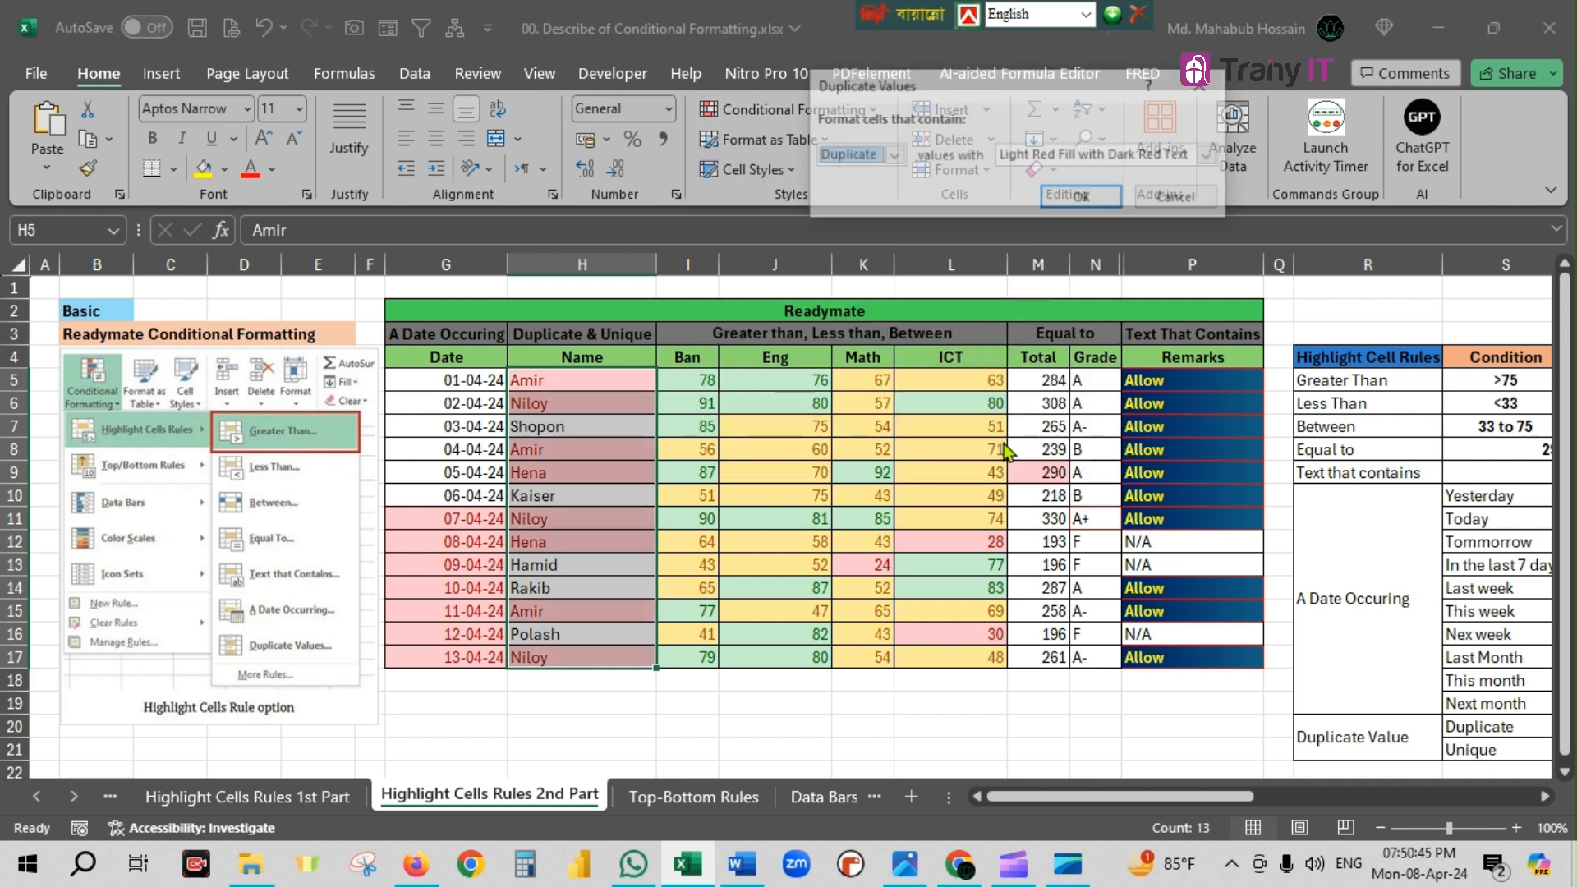
left_click(892, 156)
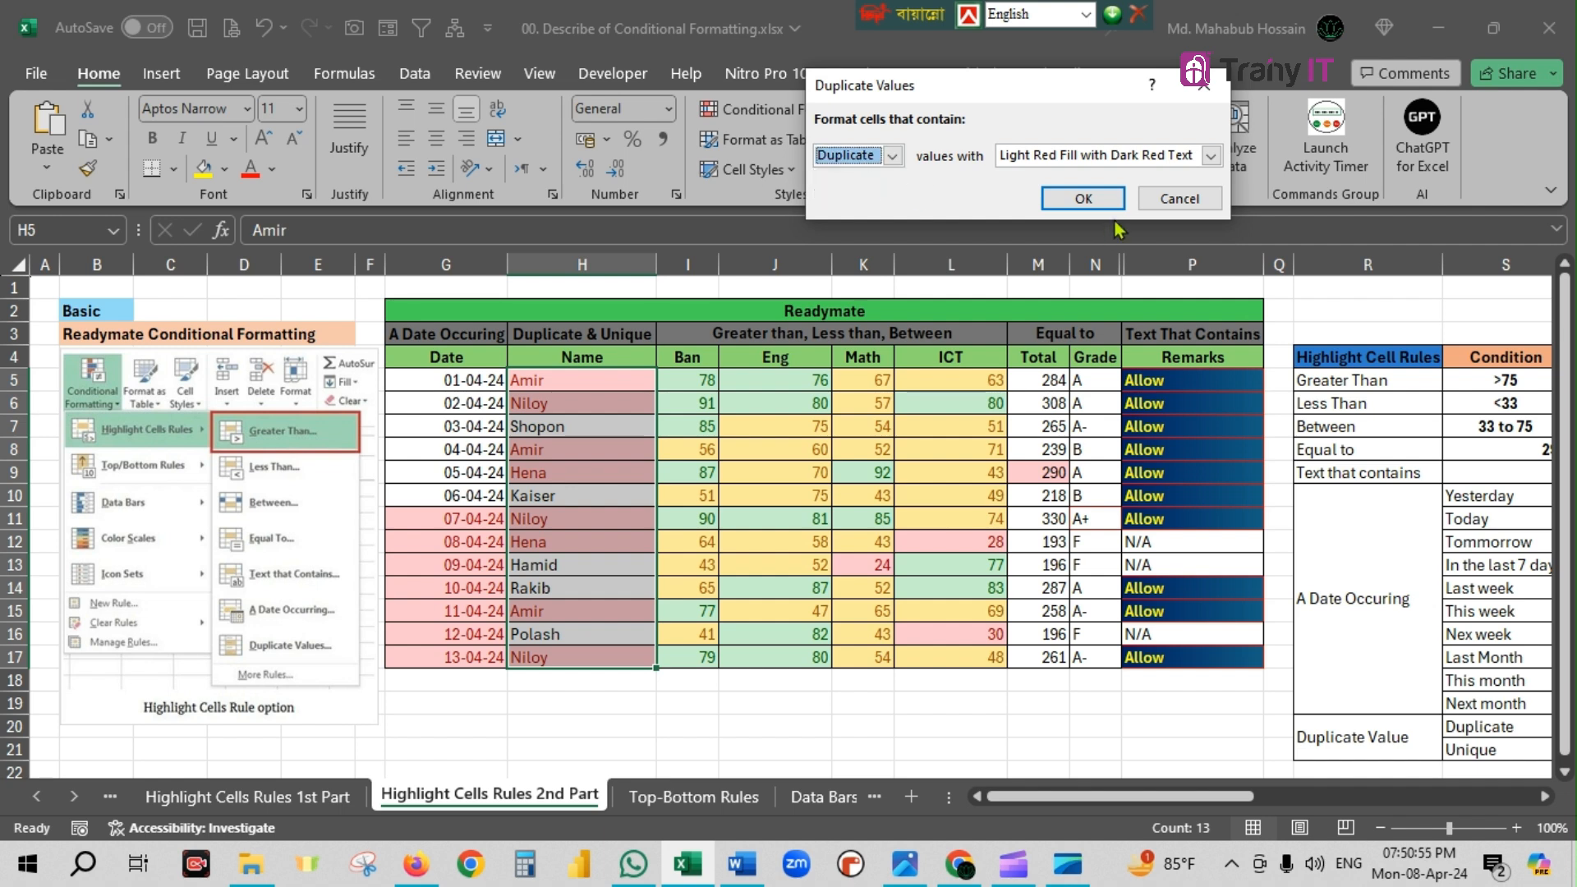
left_click(1209, 156)
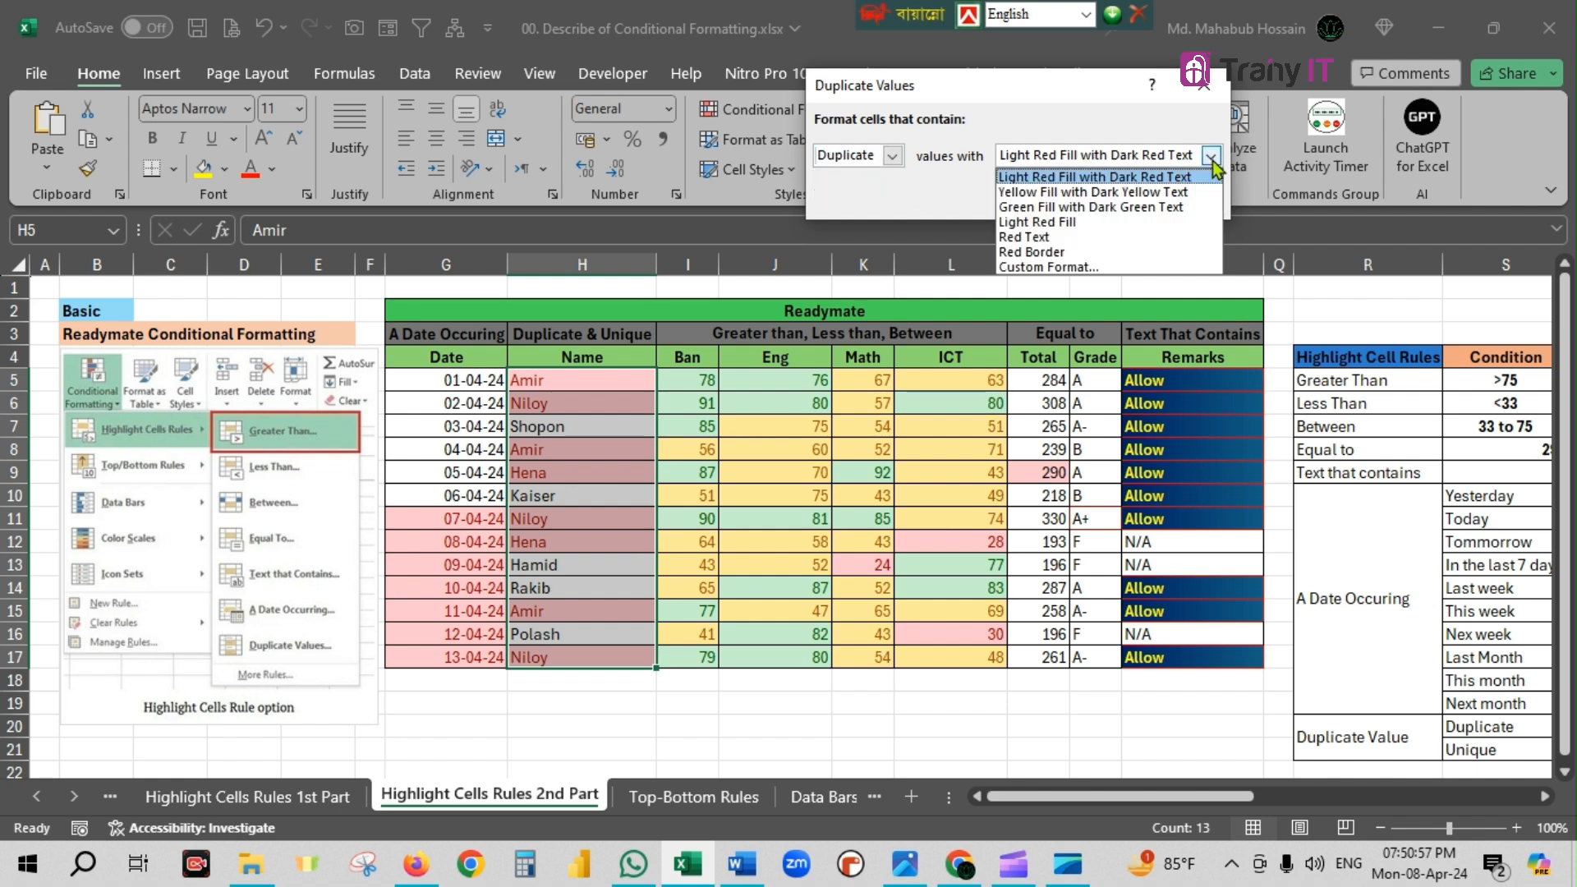
left_click(1179, 193)
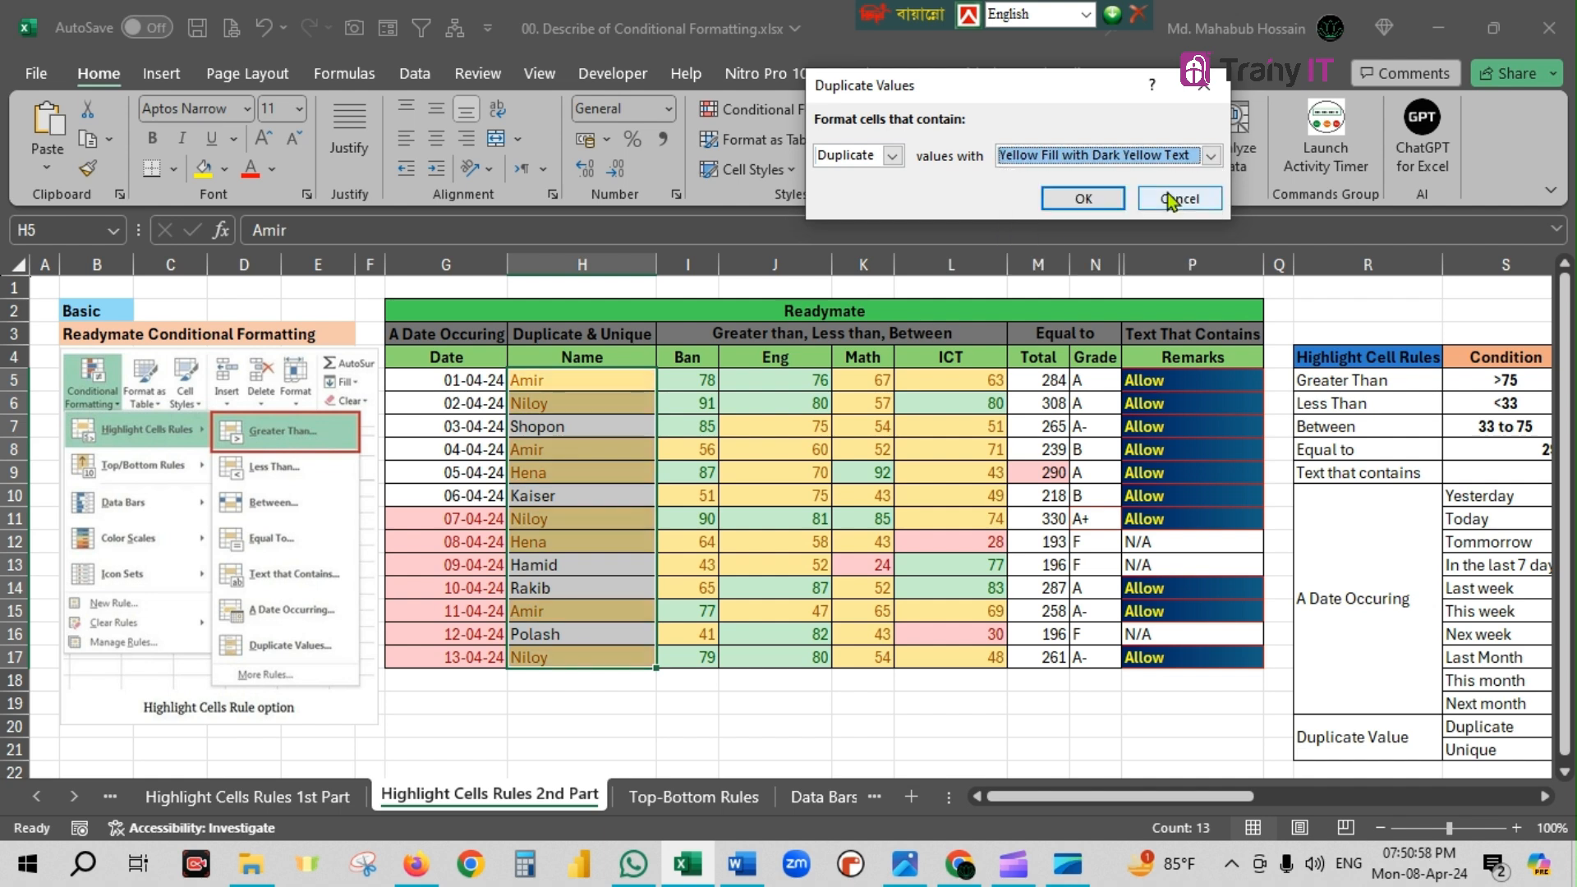
left_click(1097, 208)
left_click(722, 516)
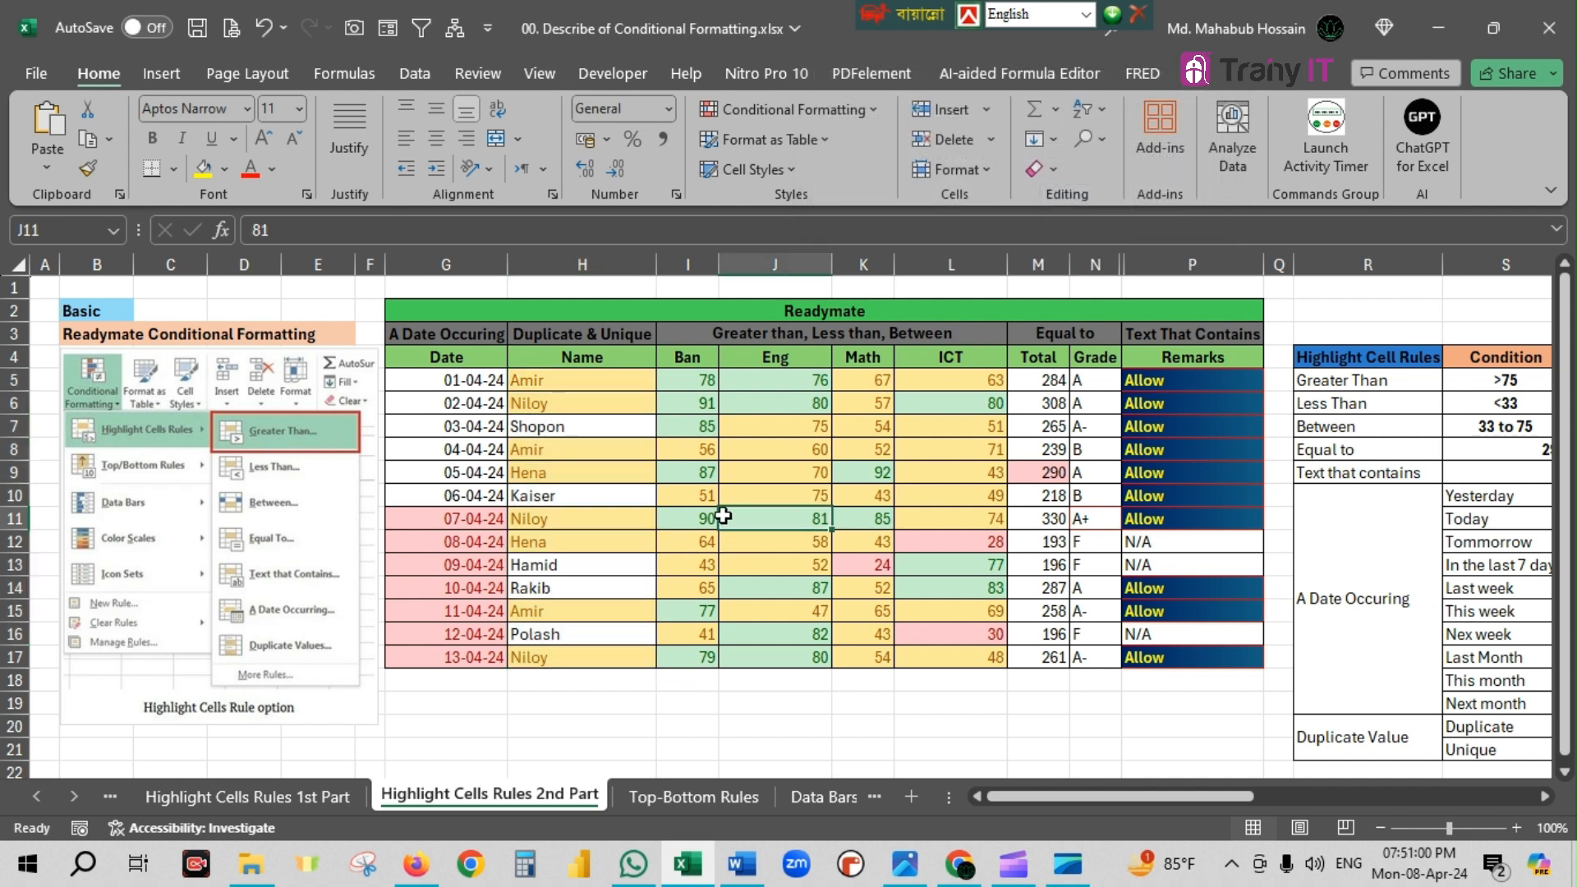
- Examine the highlighted Name cells one by one to compare the repeated names
left_click(580, 381)
left_click(580, 450)
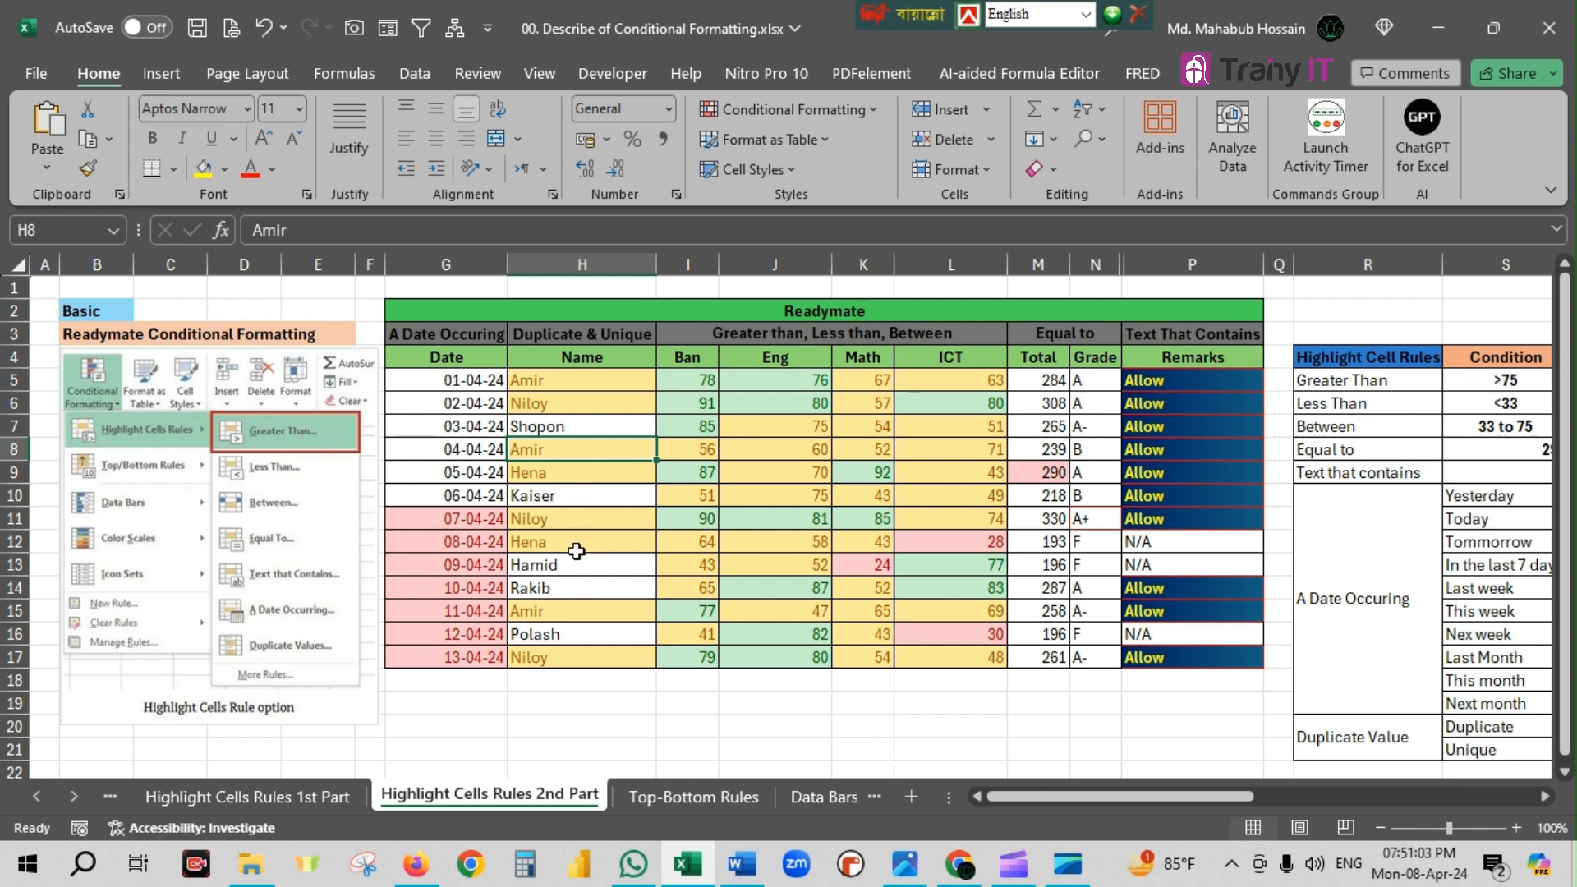
left_click(553, 611)
left_click(539, 517)
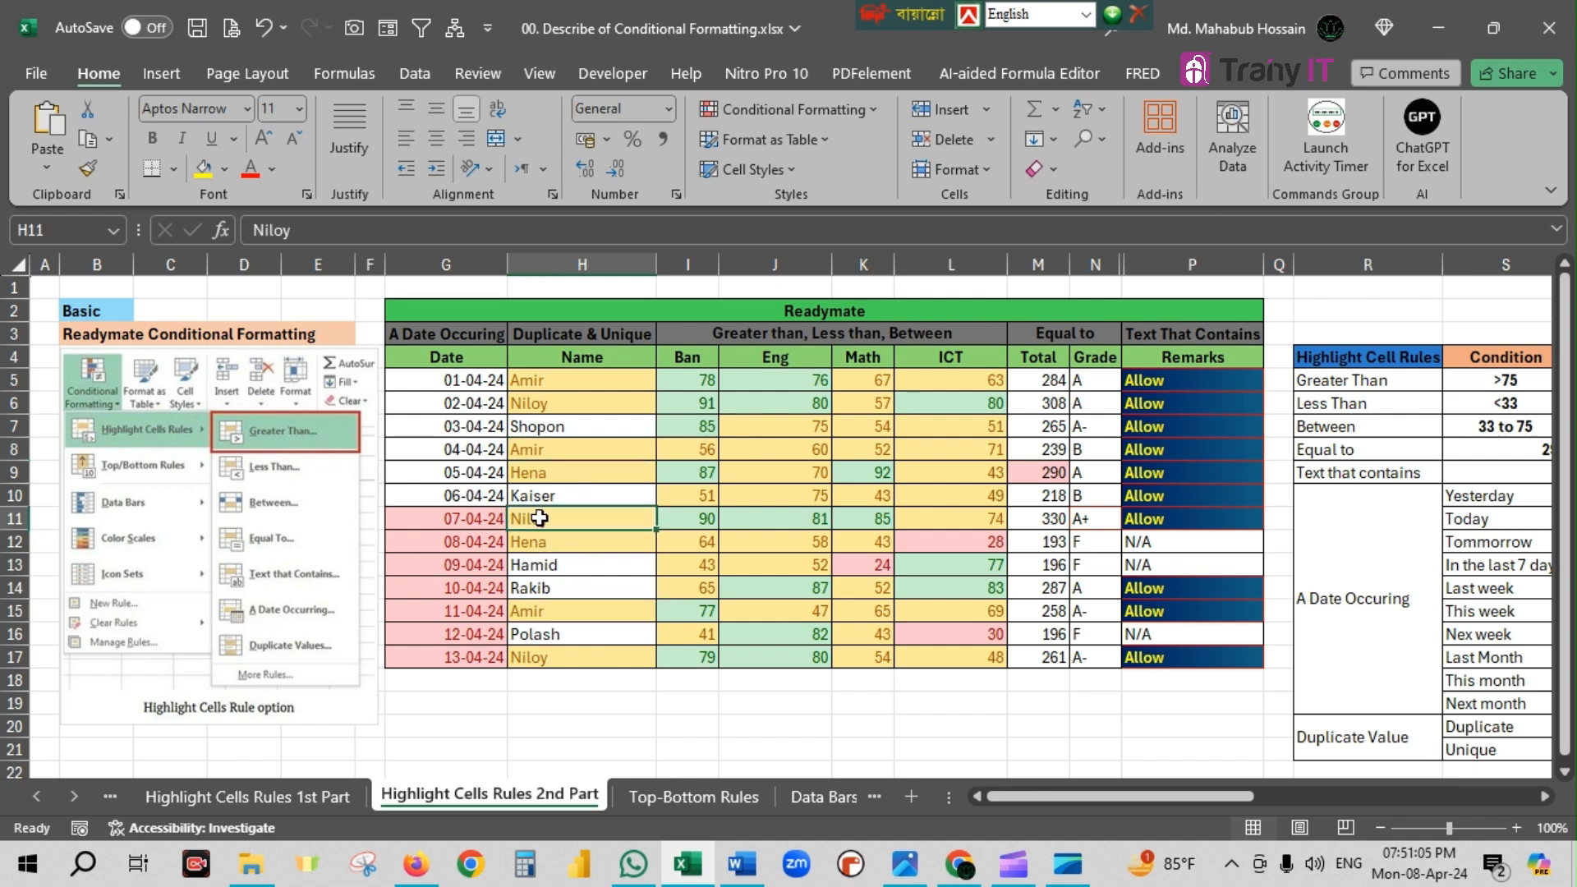
left_click(552, 404)
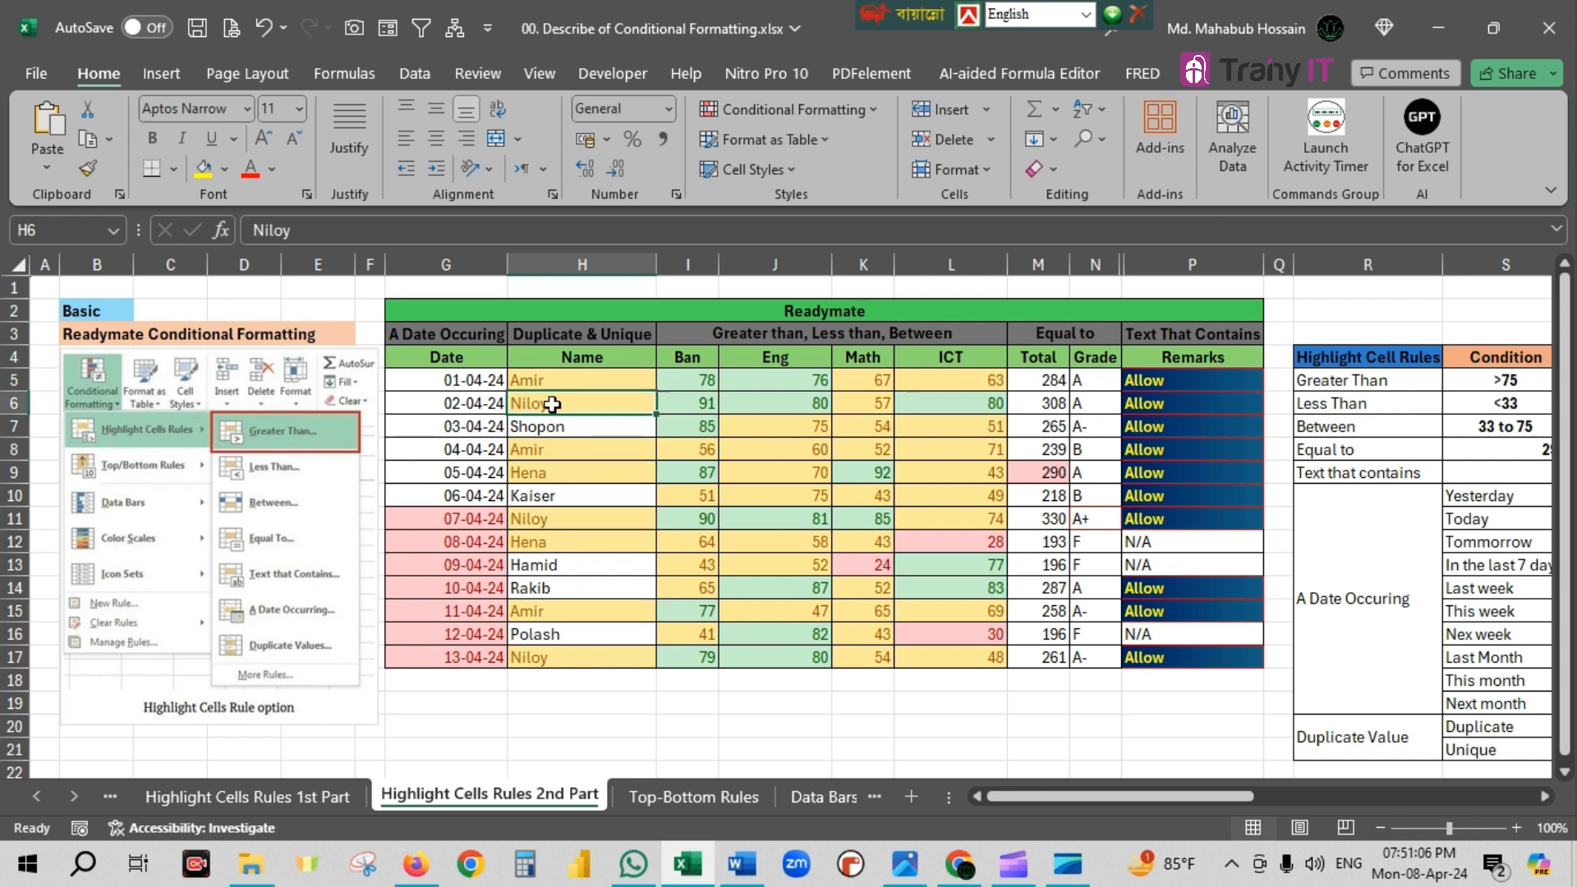
left_click(549, 473)
left_click(561, 544)
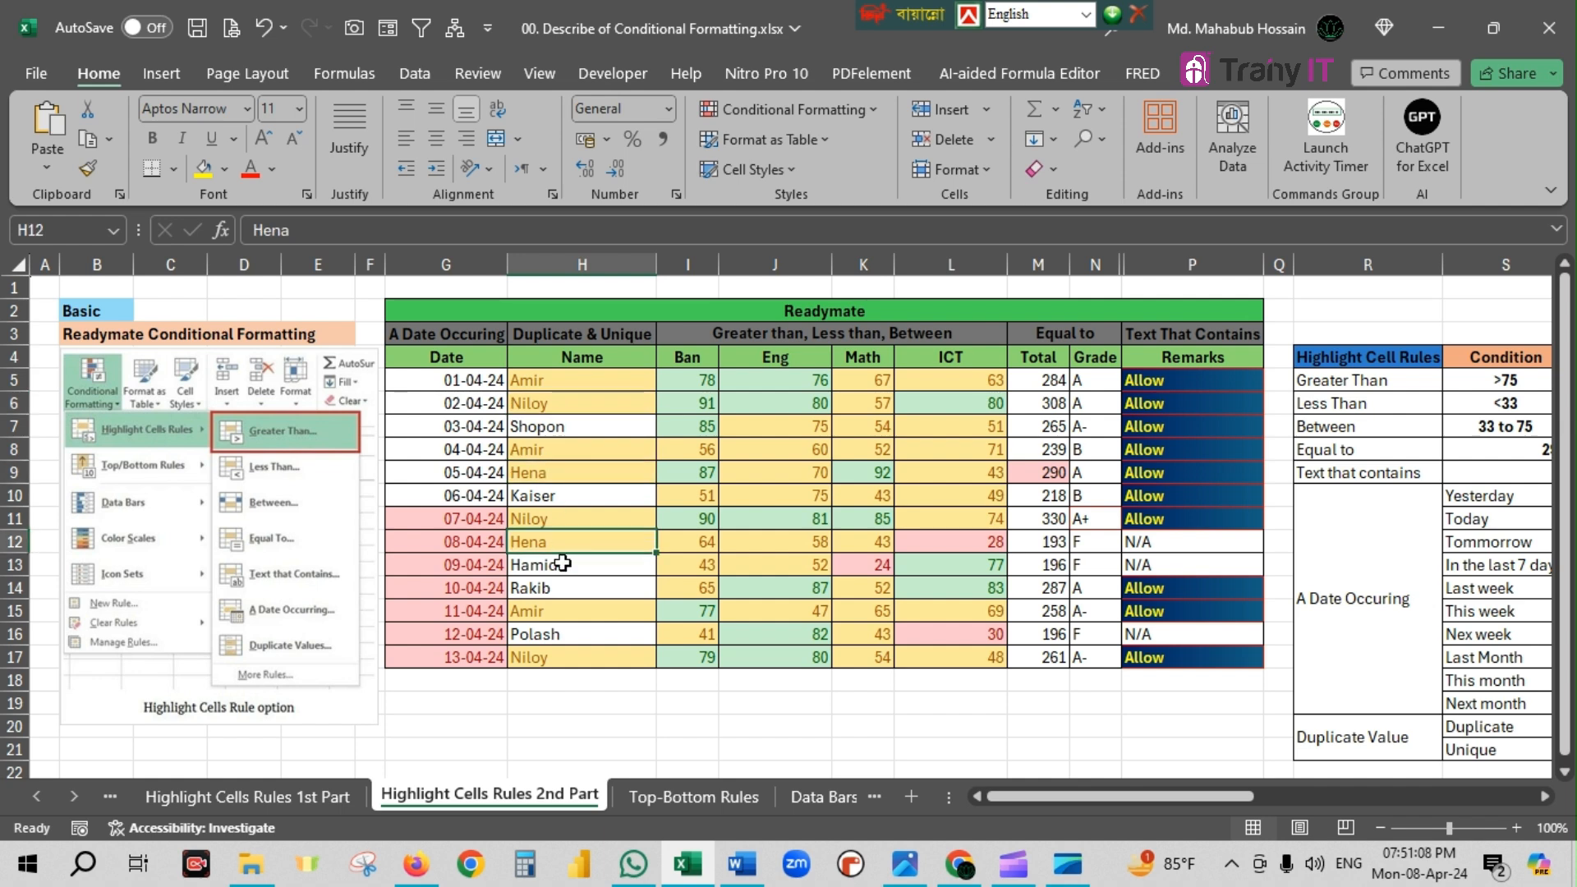
left_click(555, 657)
left_click(554, 404)
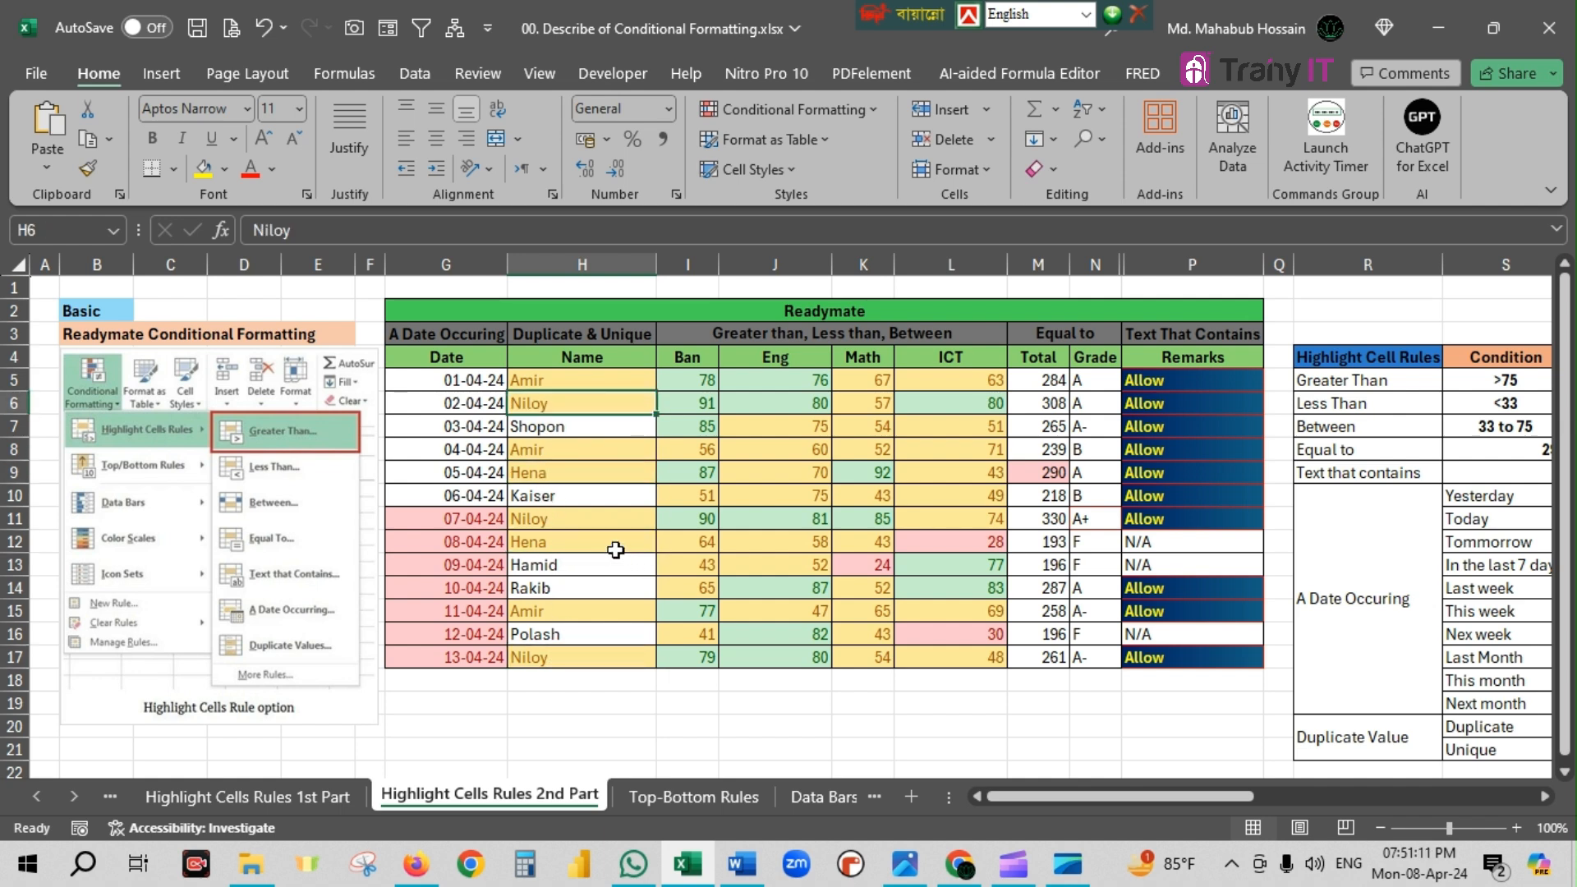
left_click(617, 551)
- Clear the duplicate-name highlighting rule from H5:H17 and select the same range again
left_click_drag(589, 384, 598, 653)
left_click(875, 120)
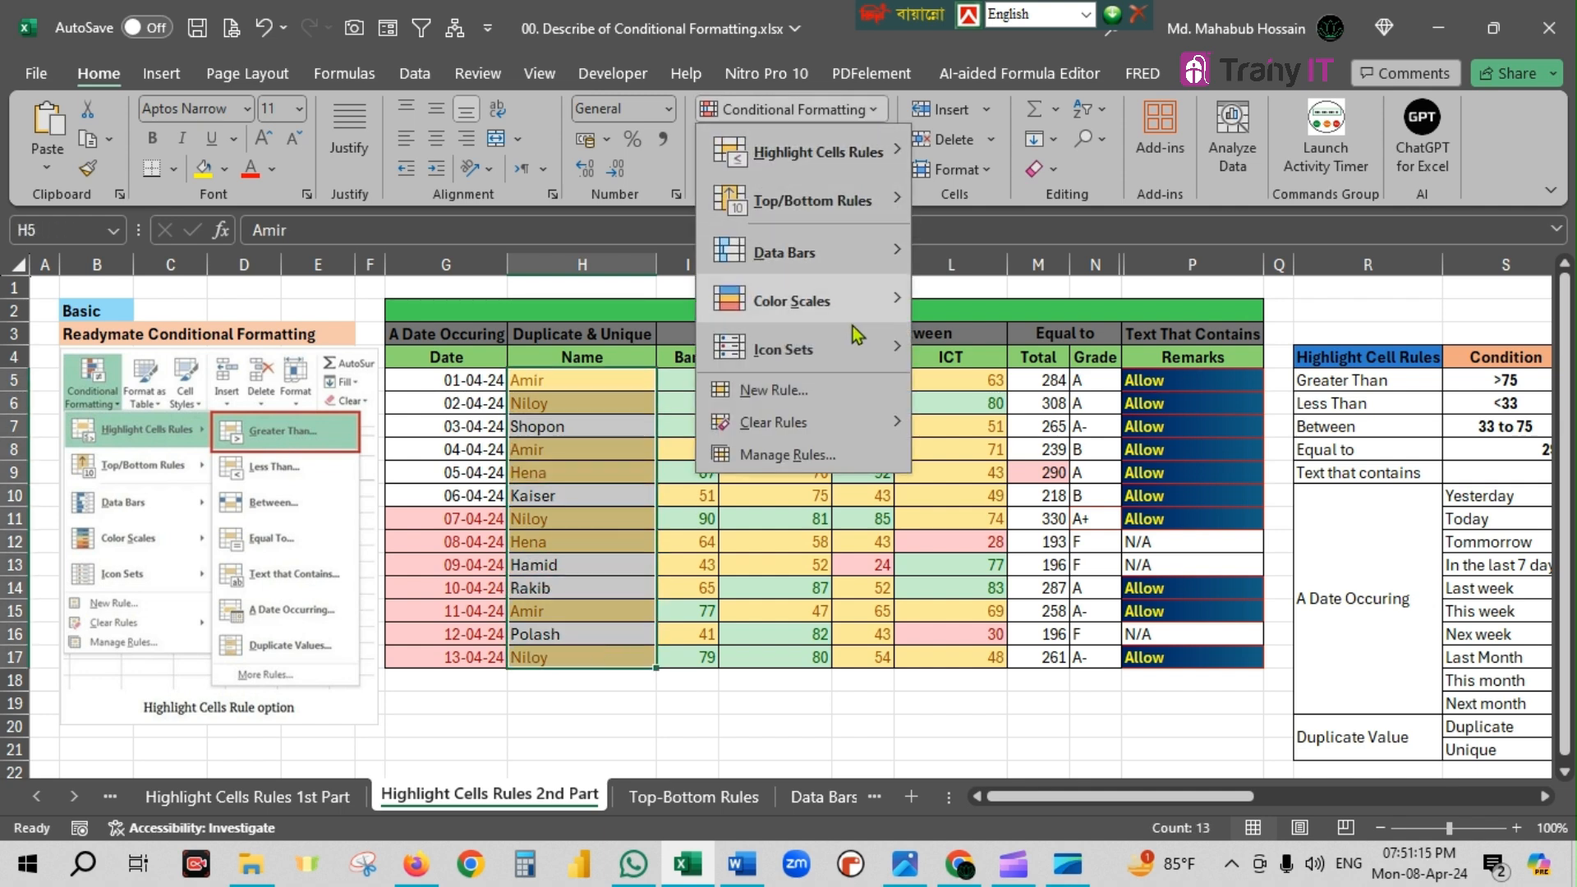
mouse_move(851, 421)
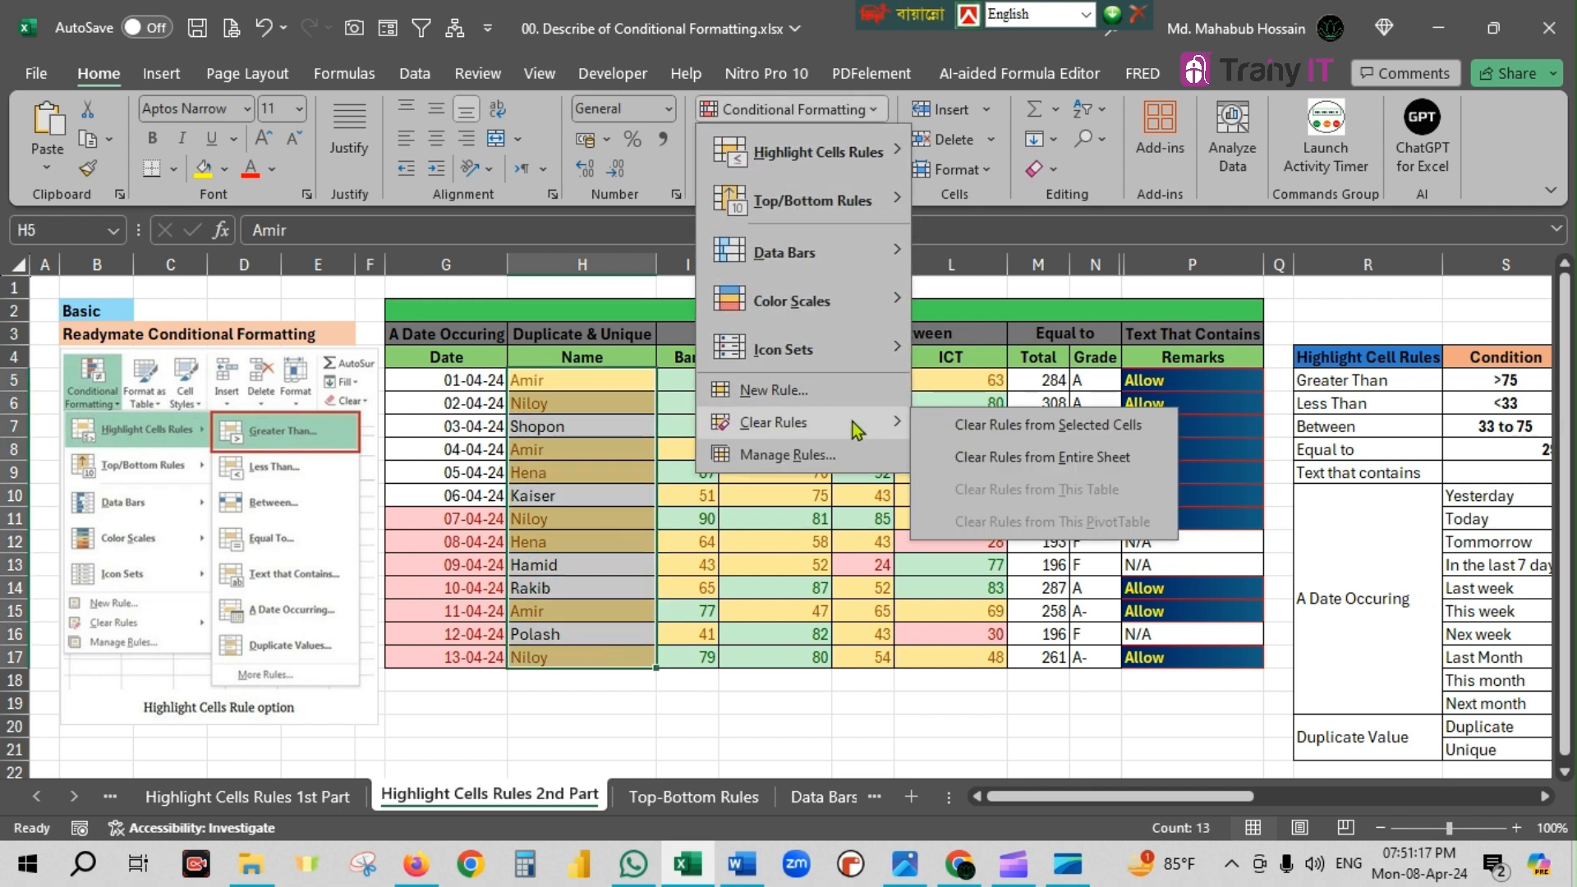
left_click(979, 424)
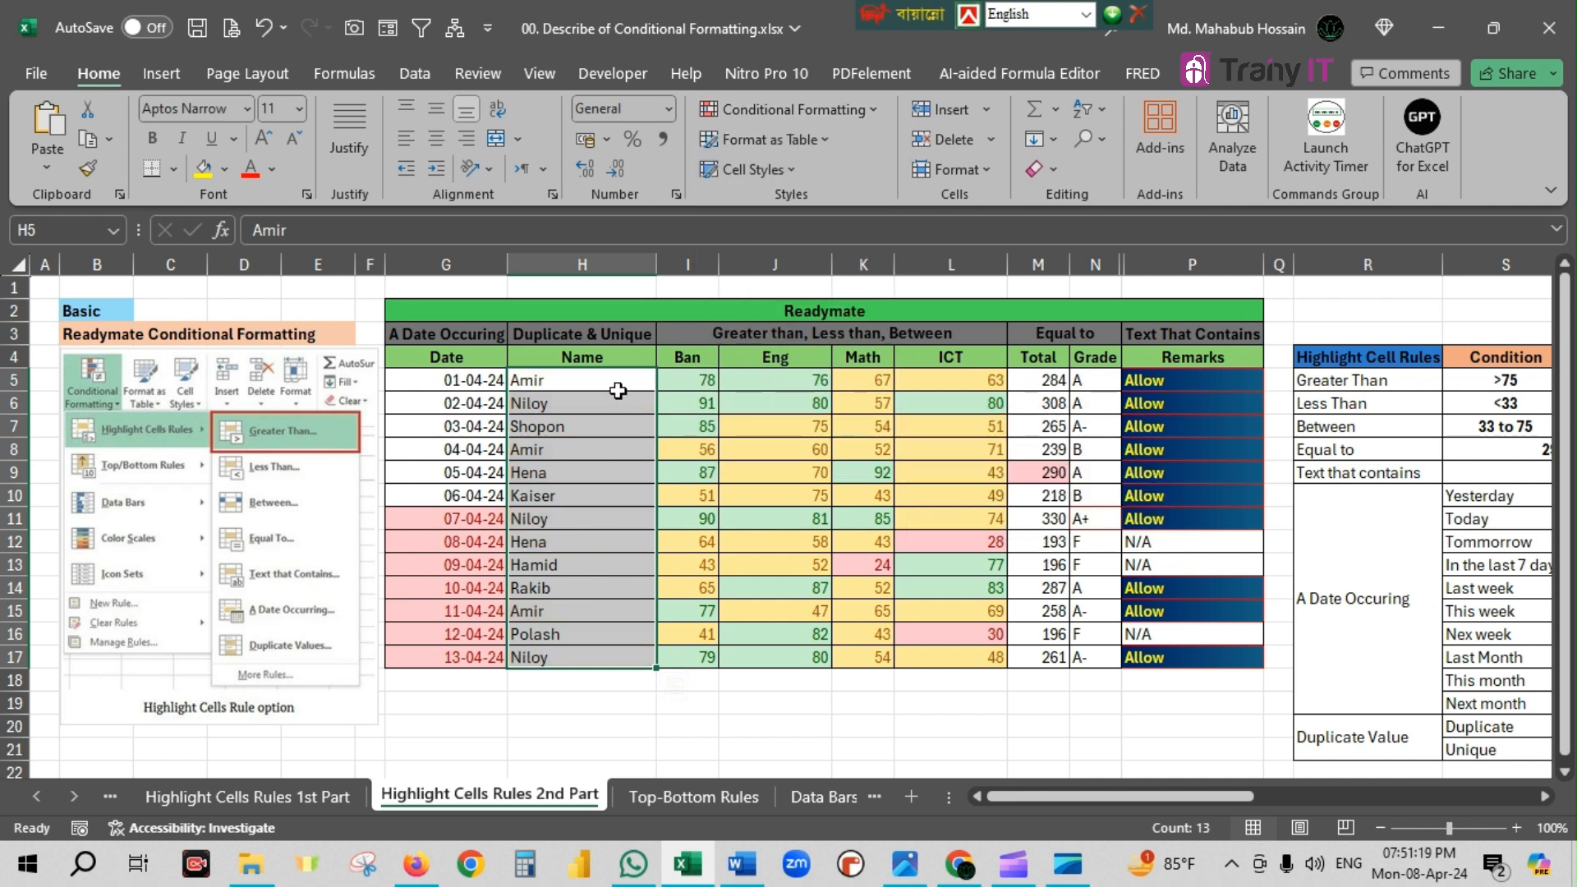
left_click_drag(617, 391, 599, 657)
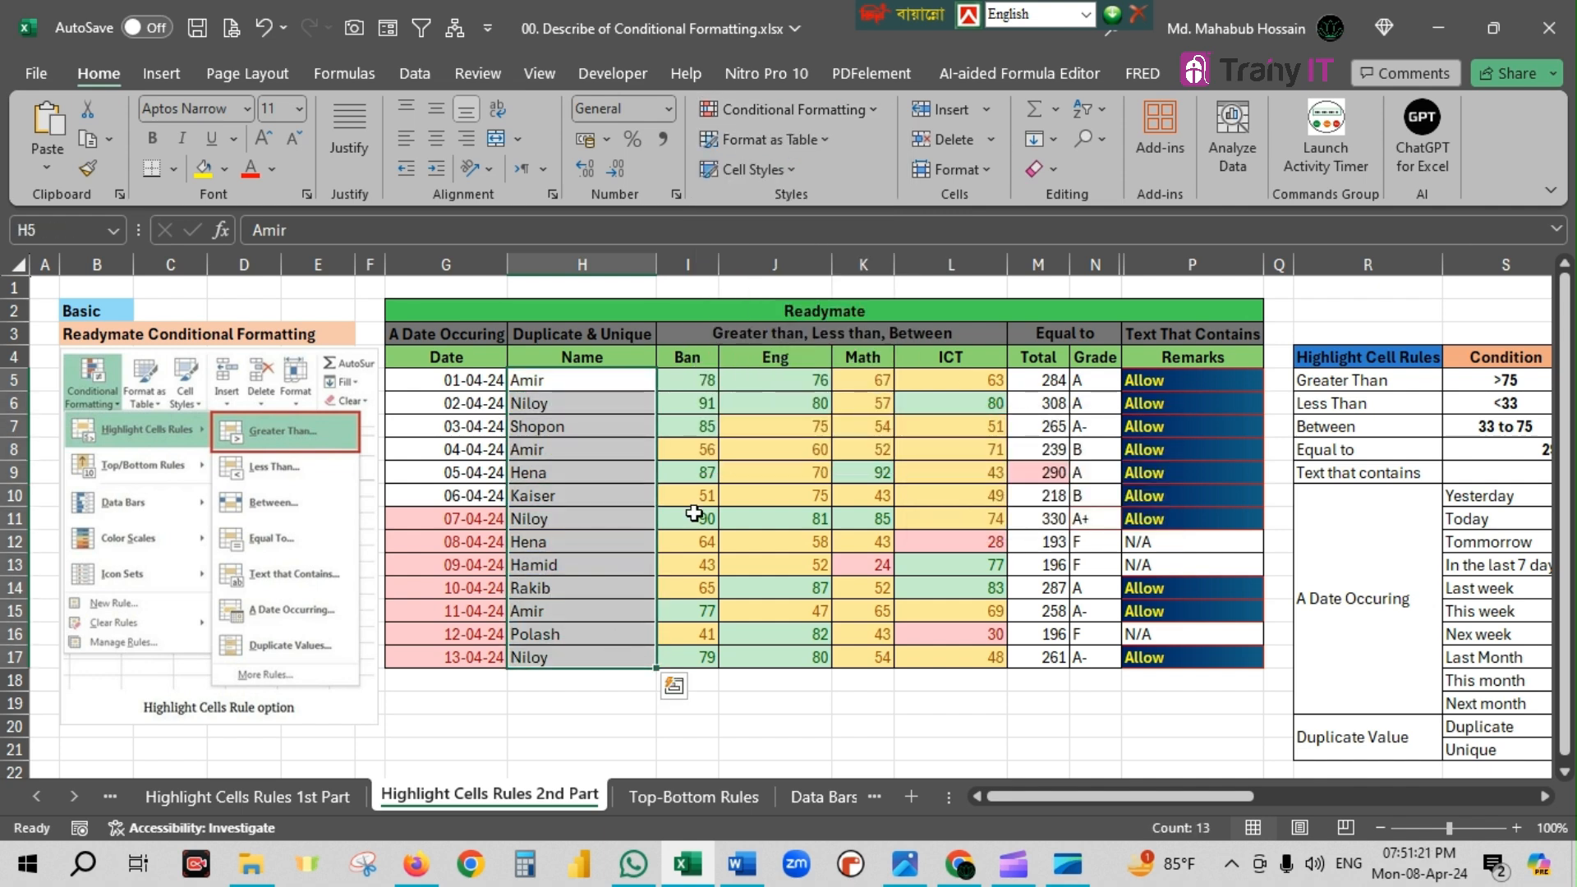
- Highlight unique names in H5:H17 with a Duplicate Values rule set to Unique, using Green Fill with Dark Green Text
left_click(872, 115)
mouse_move(883, 160)
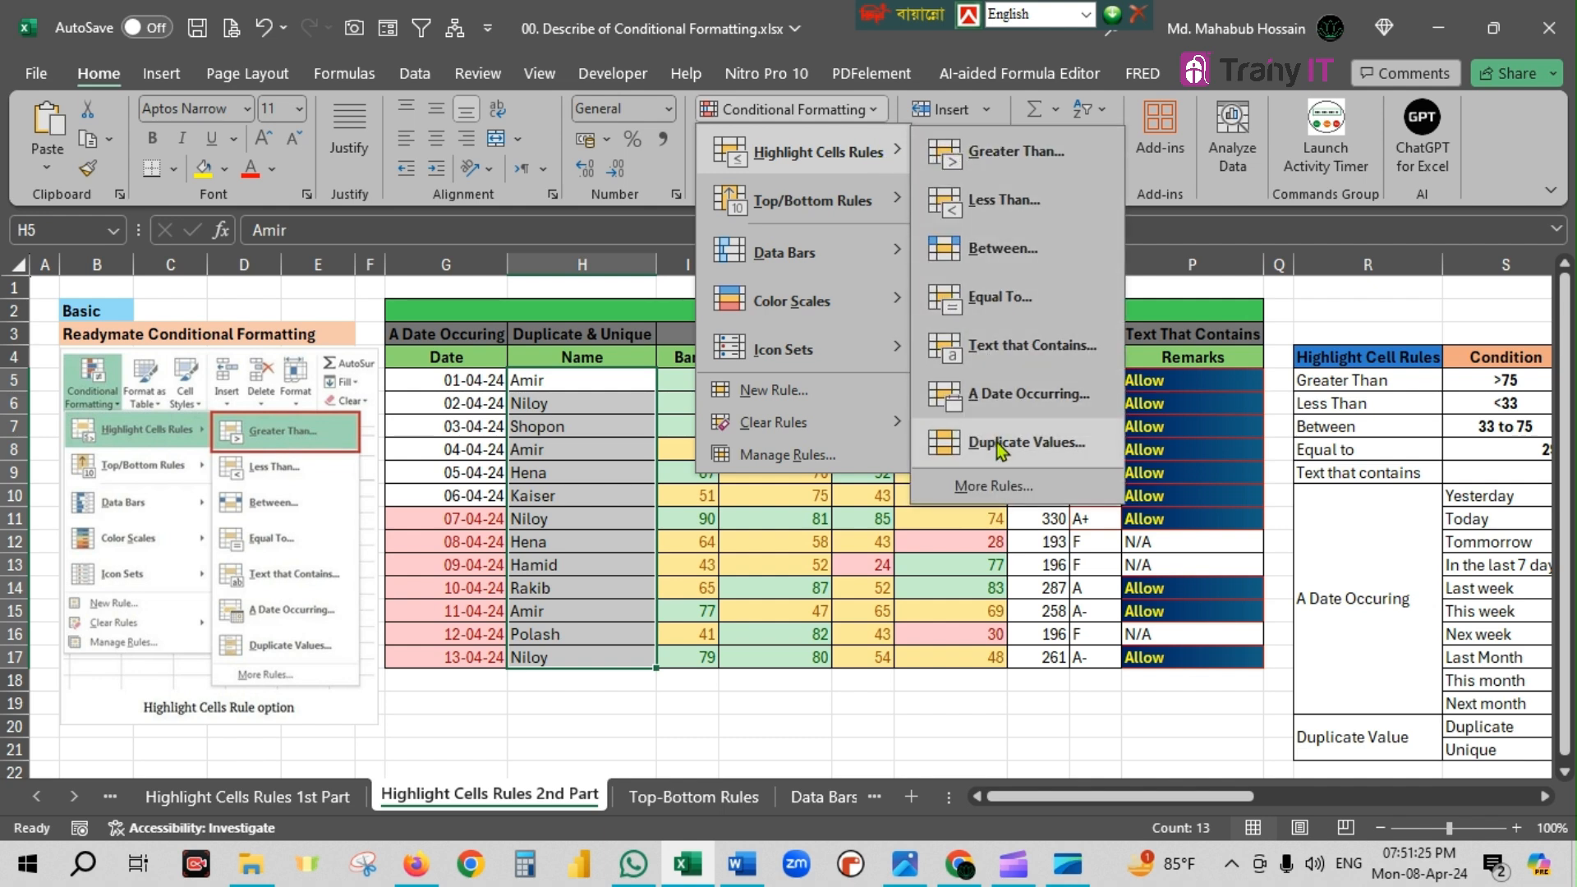
left_click(997, 444)
left_click(900, 159)
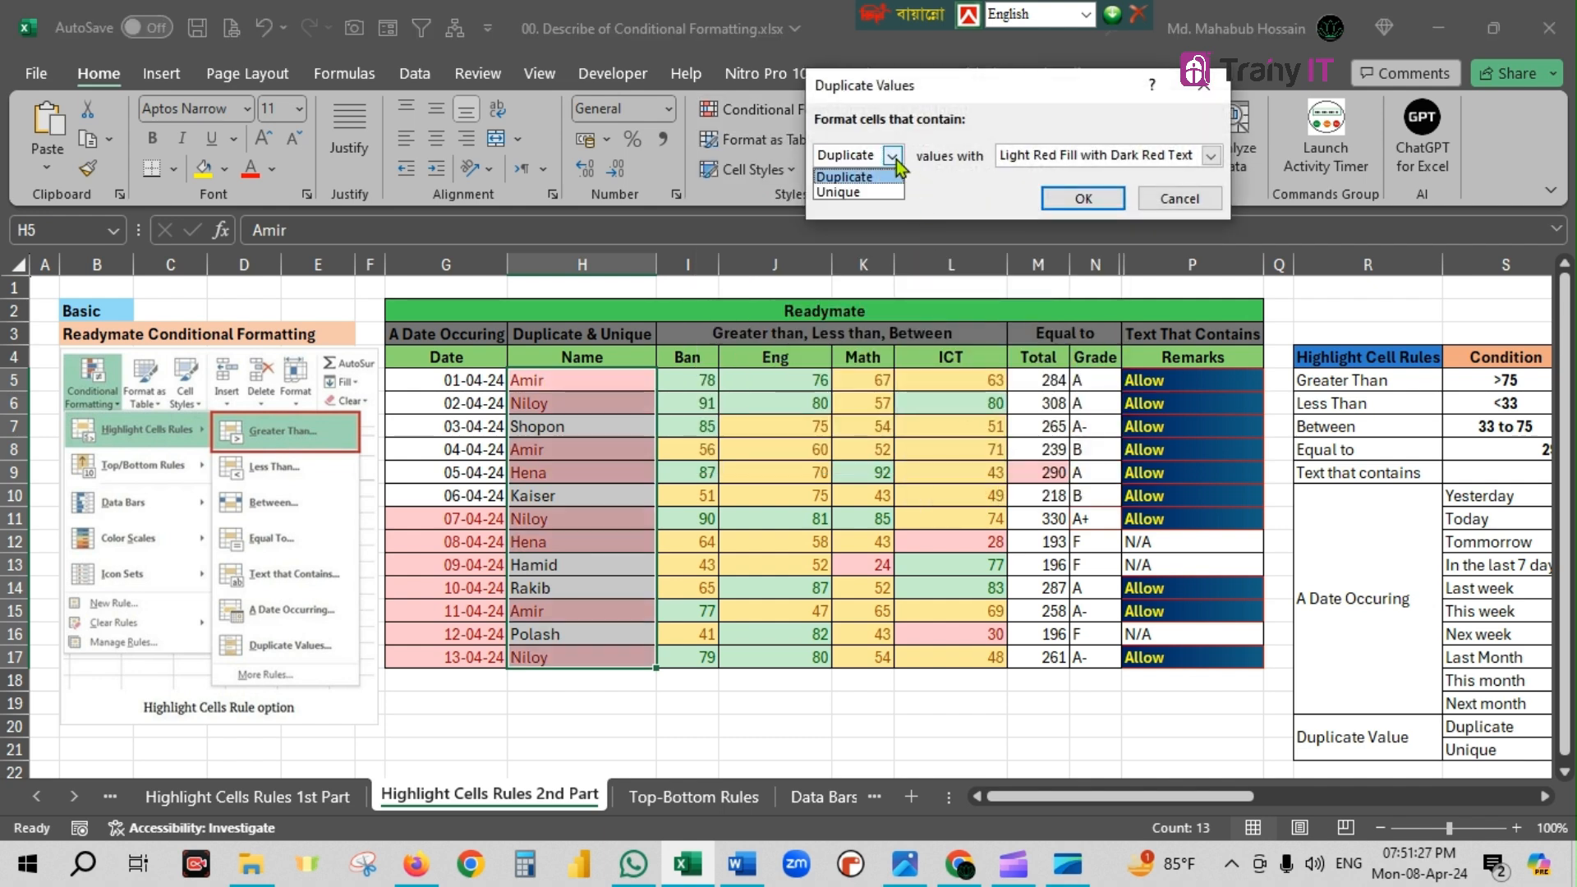
left_click(876, 192)
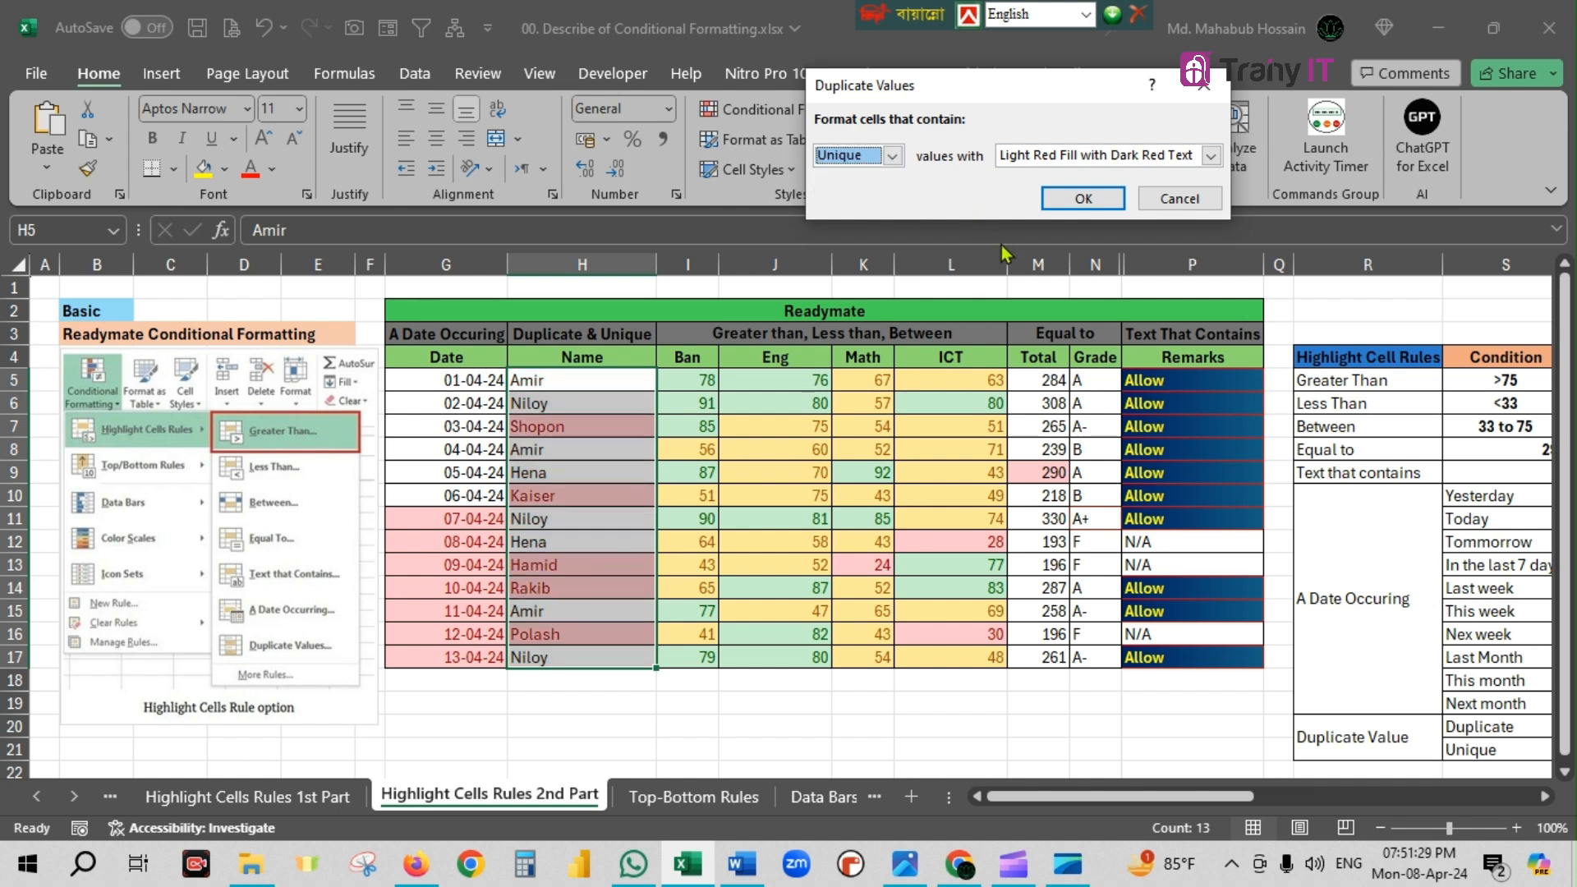
left_click(1211, 155)
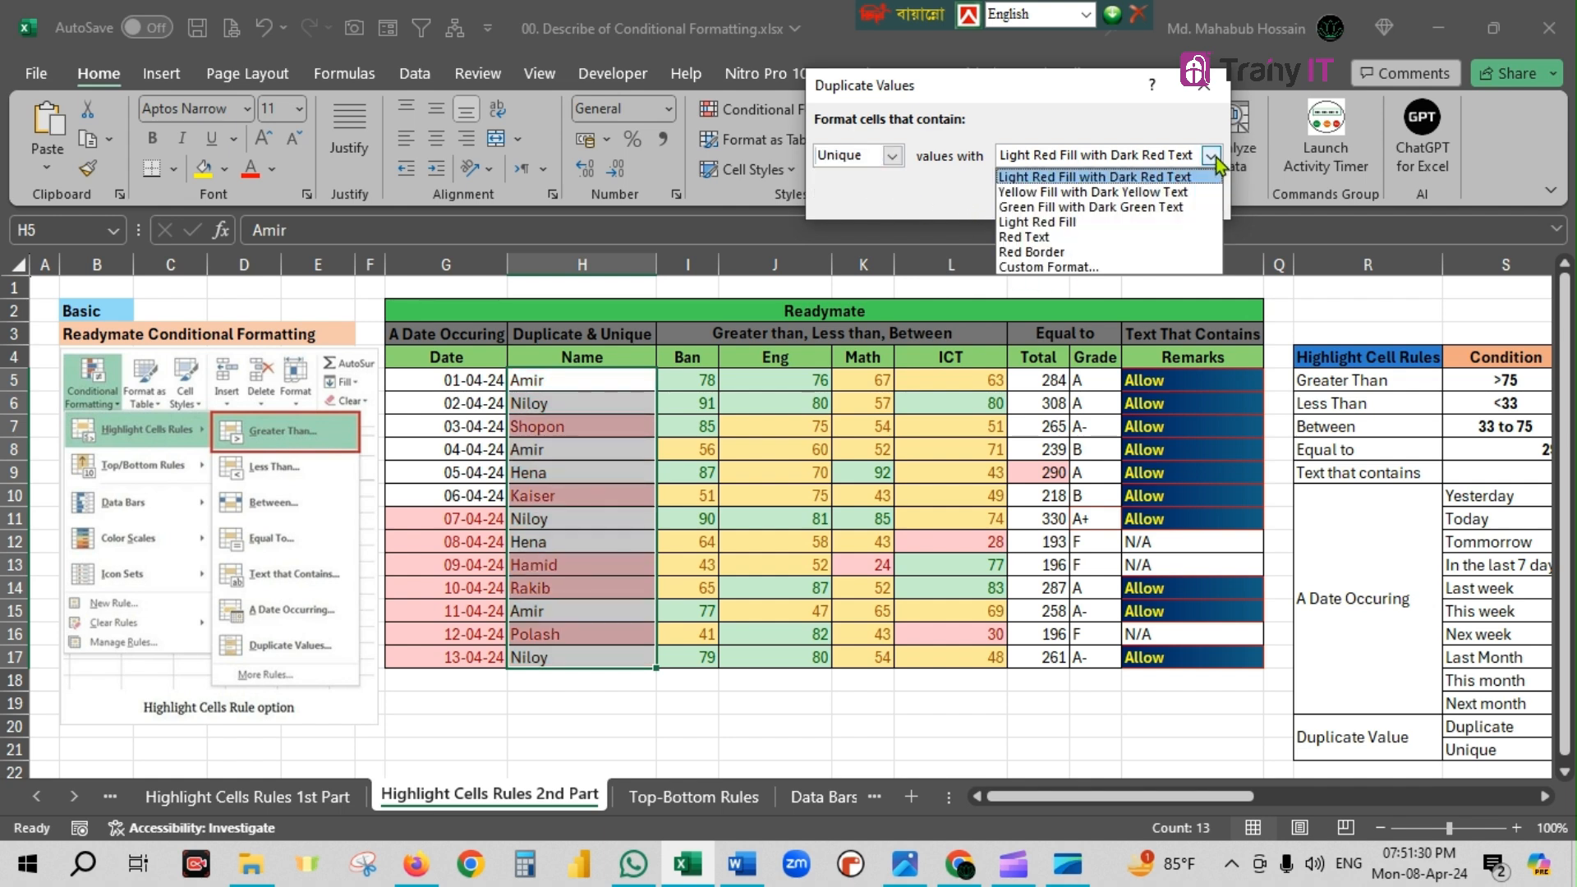
left_click(1142, 209)
left_click(1078, 205)
left_click(698, 519)
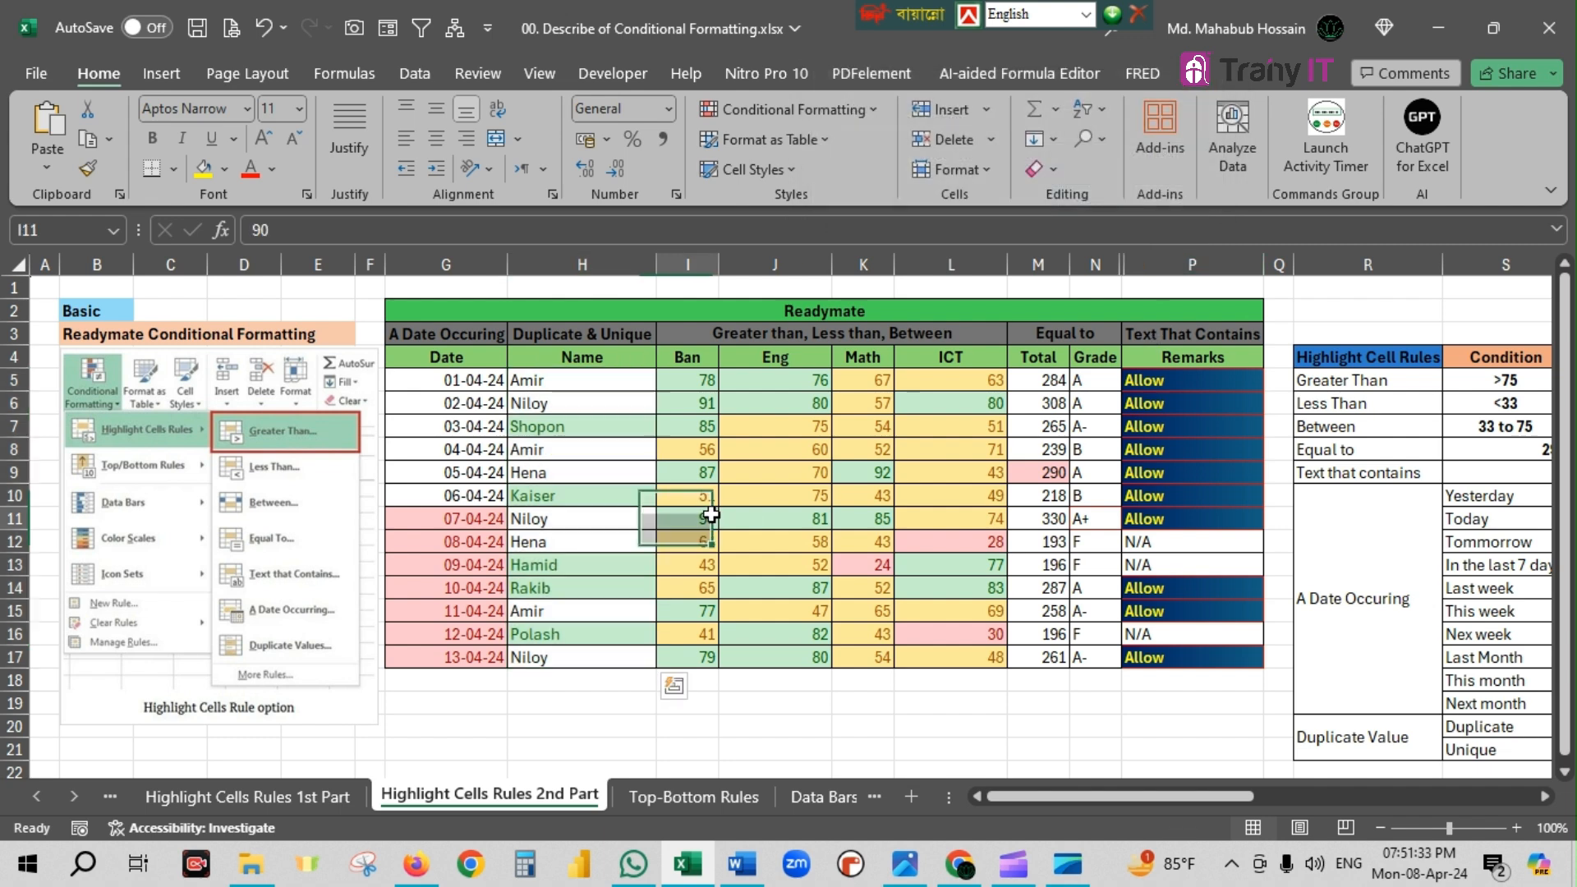
- Examine the highlighted Name cells one by one to check which names occur only once
left_click(589, 496)
left_click(572, 567)
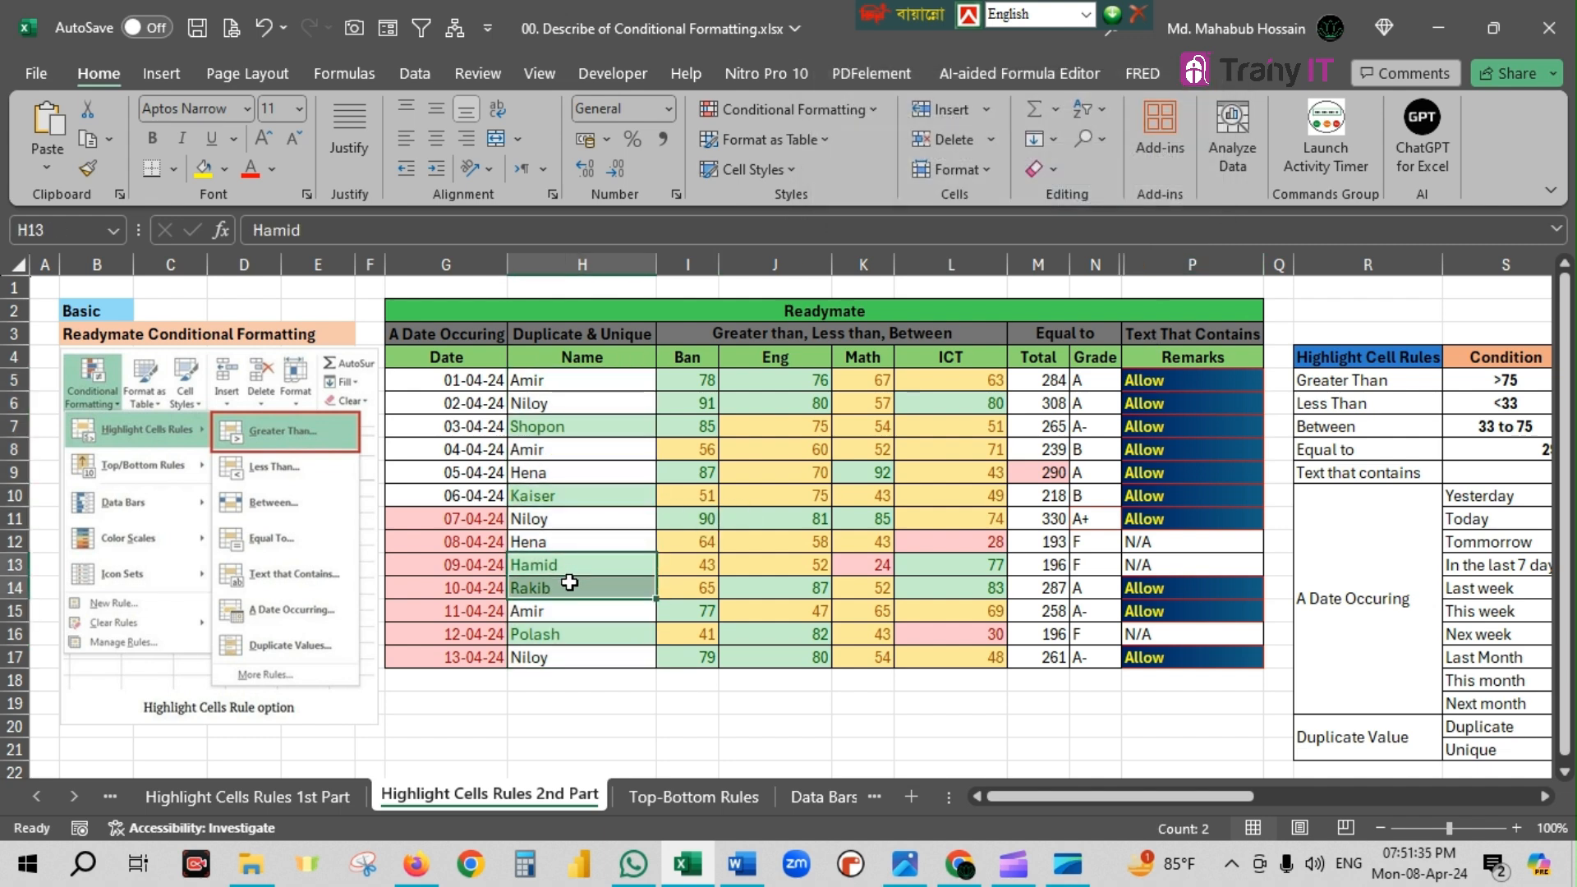
left_click(575, 637)
left_click(569, 588)
left_click(567, 565)
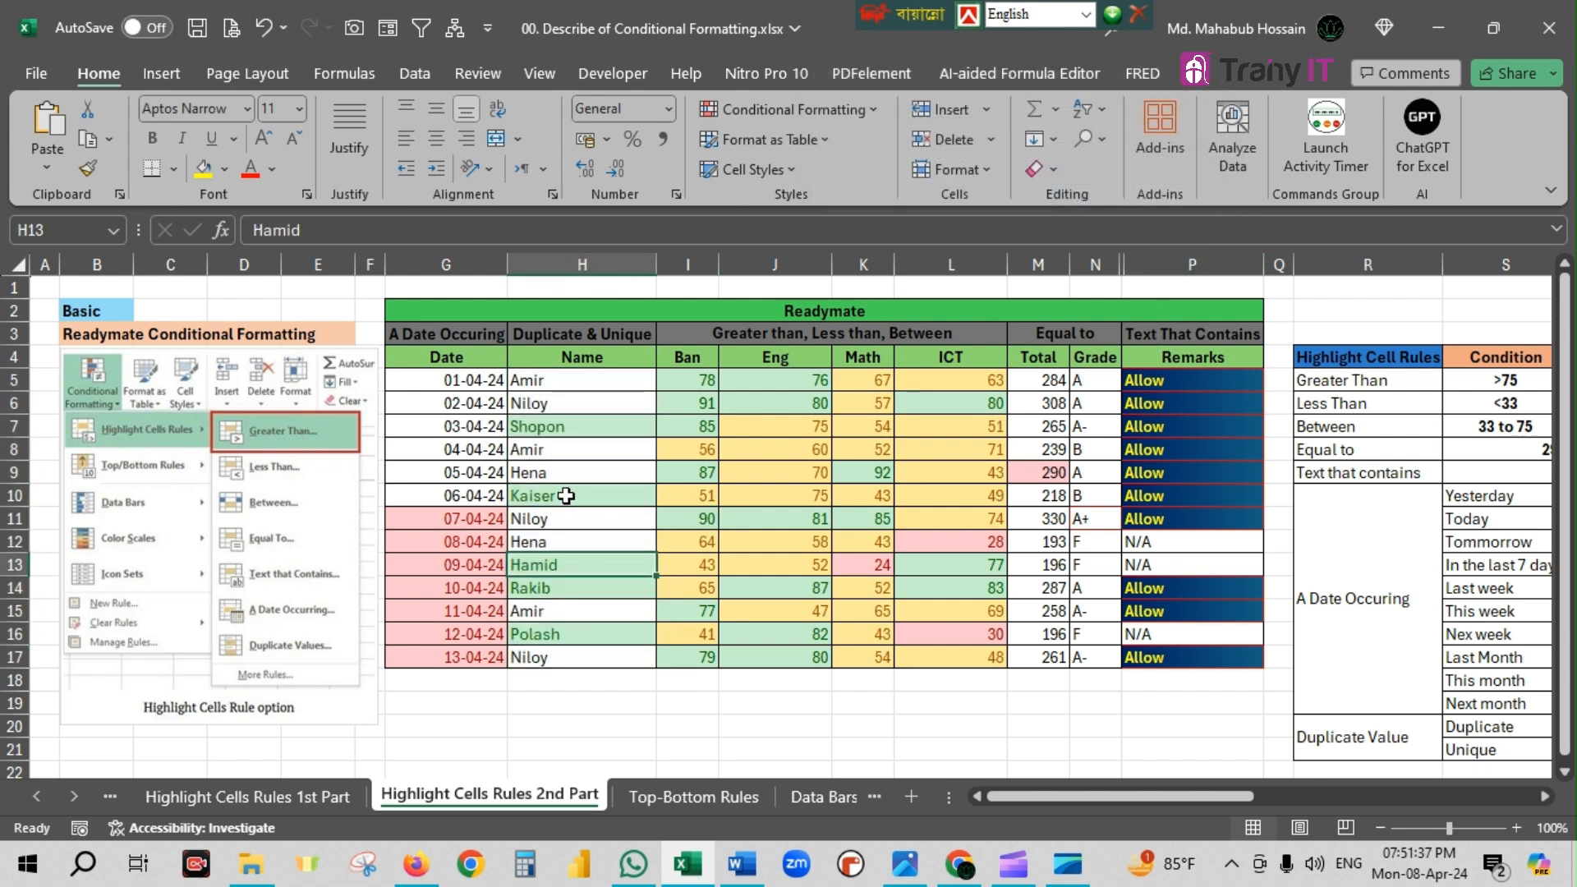
left_click(563, 495)
left_click(575, 426)
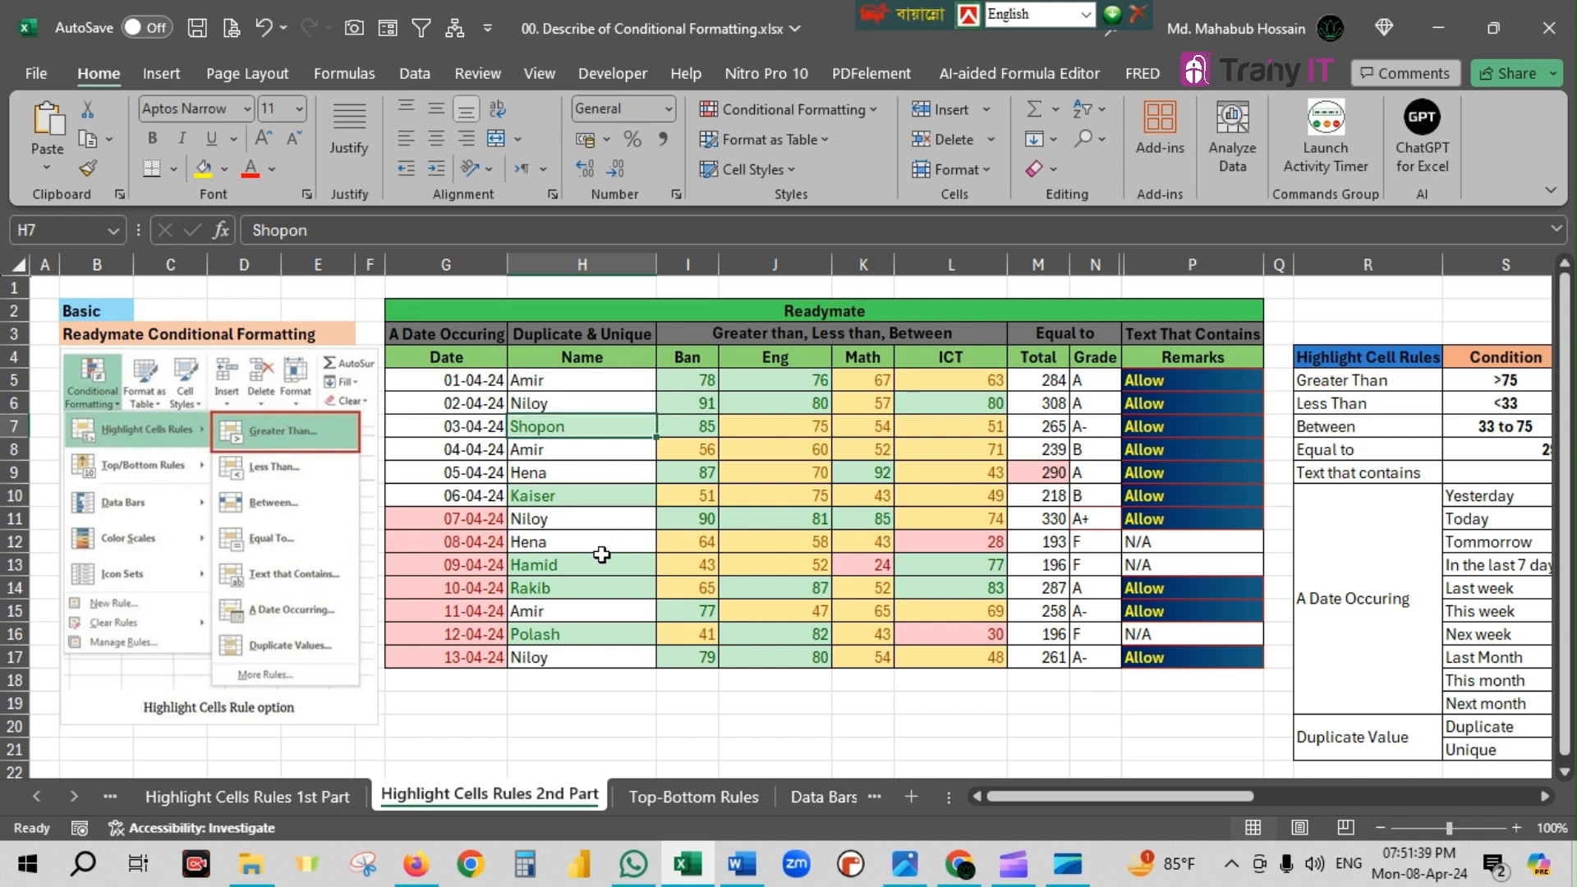